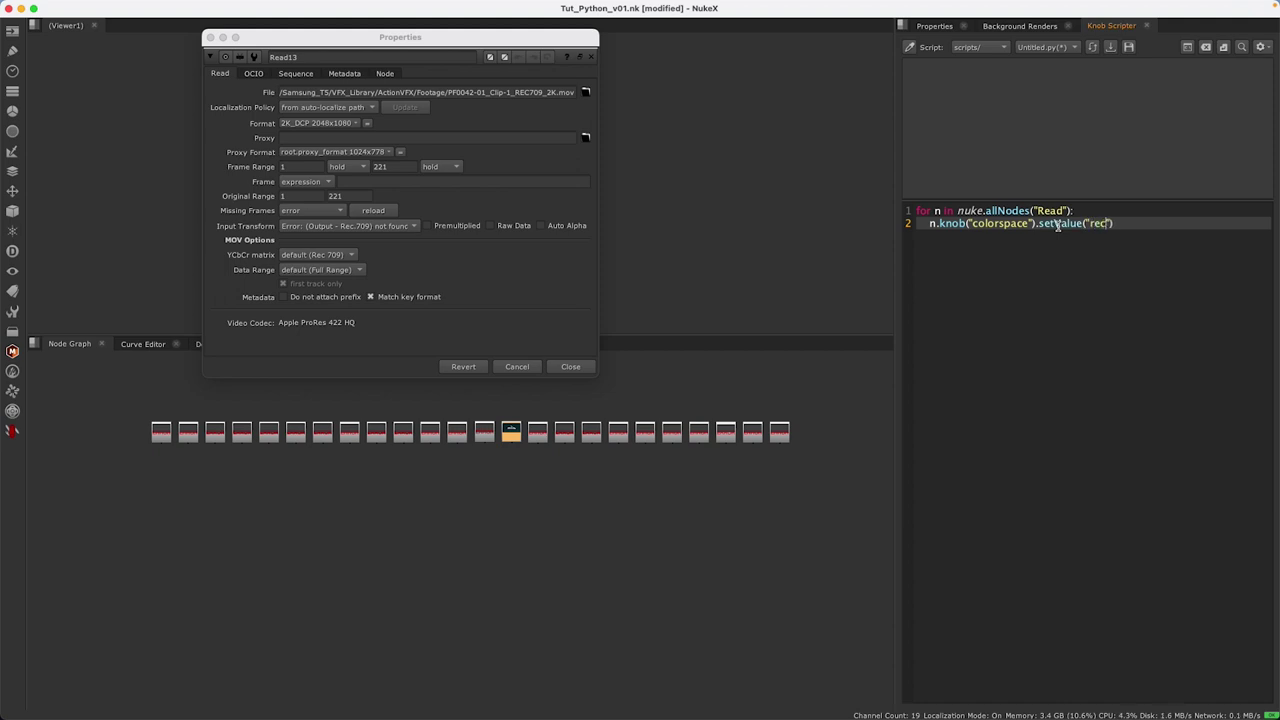
# - Run the Read-node loop on all Reads to set rec709 colorspace and start frame 1001
pyautogui.hotkey('ctrl', 'a')
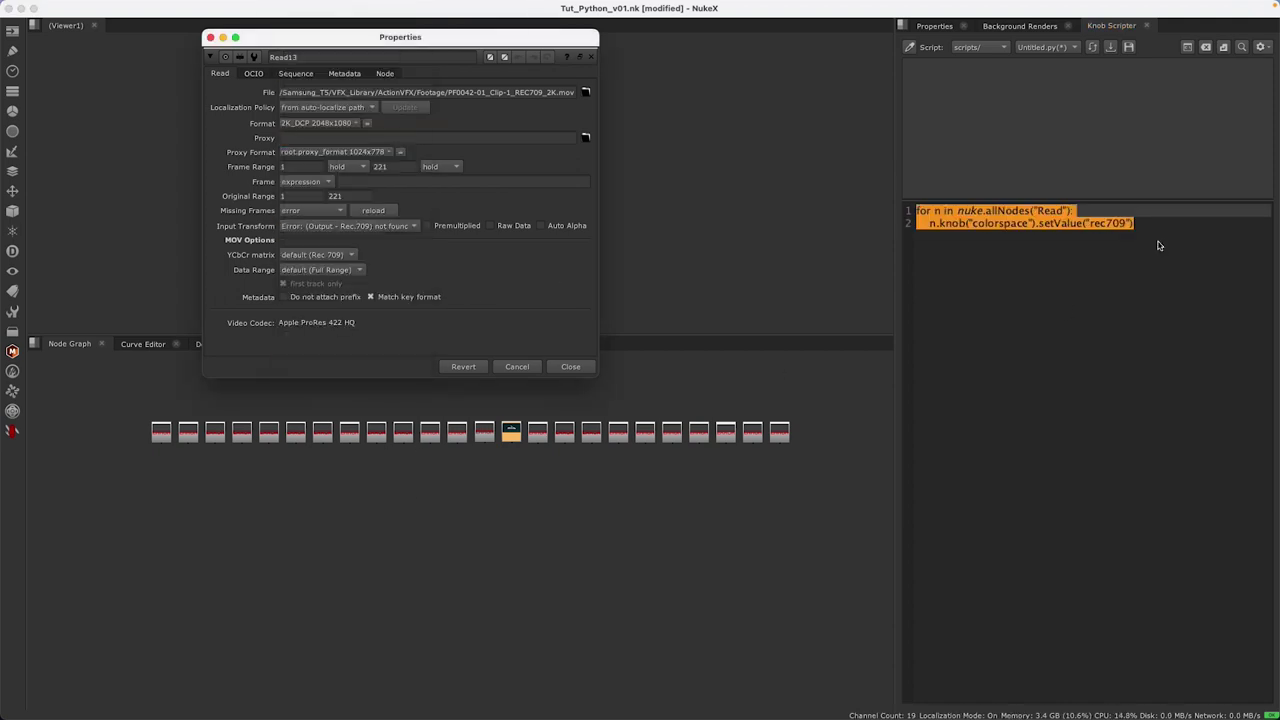
pyautogui.hotkey('ctrl', 'Return')
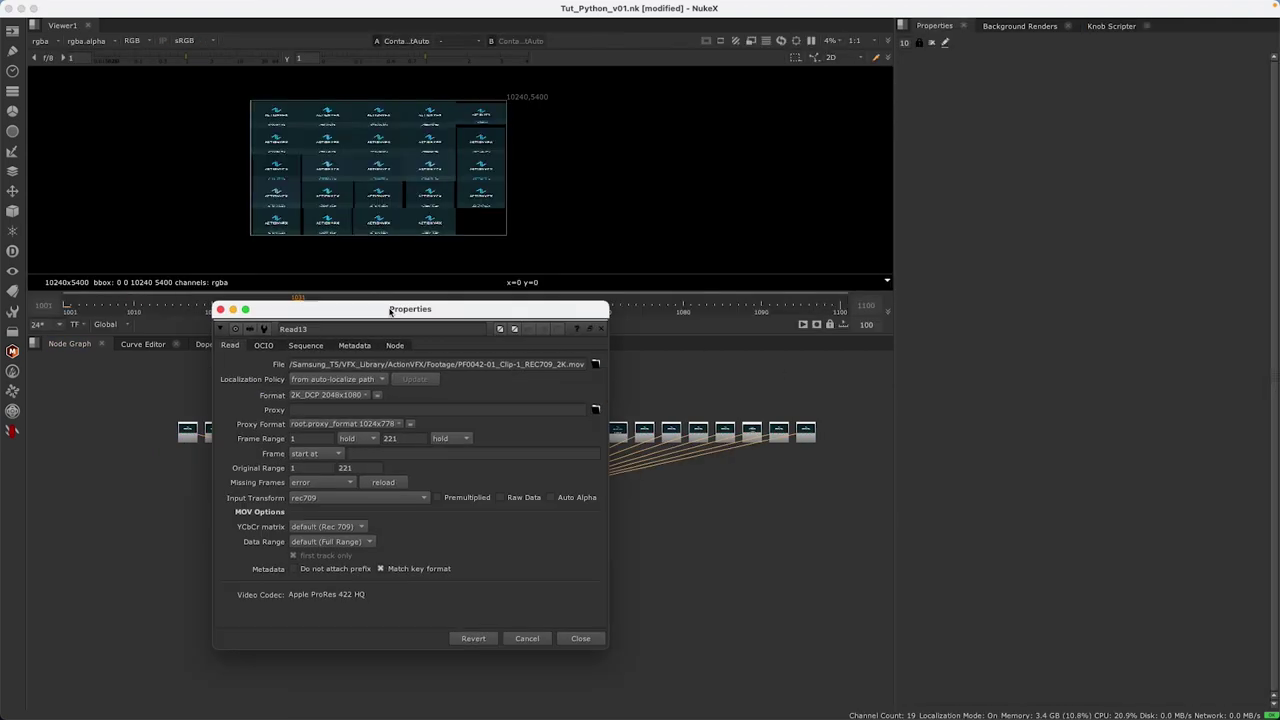
pyautogui.hotkey('ctrl', 'a')
pyautogui.hotkey('ctrl', 'Return')
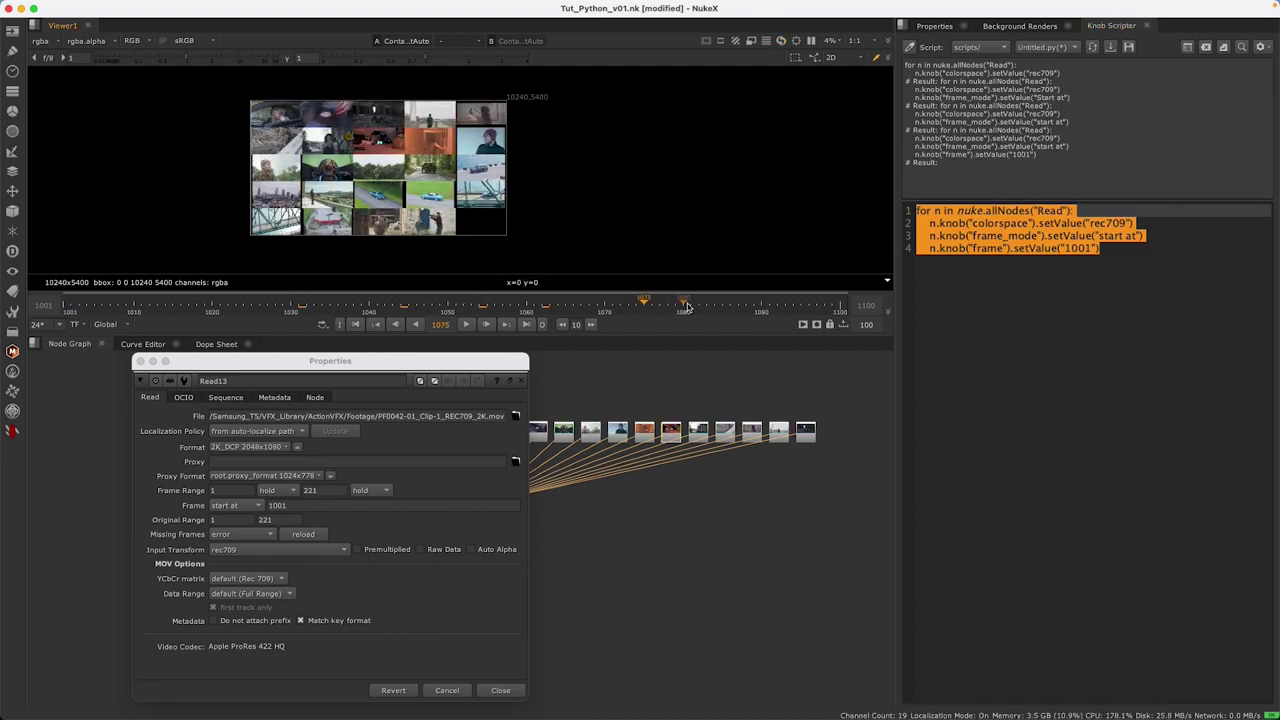
pyautogui.moveTo(275, 361); pyautogui.dragTo(480, 120)
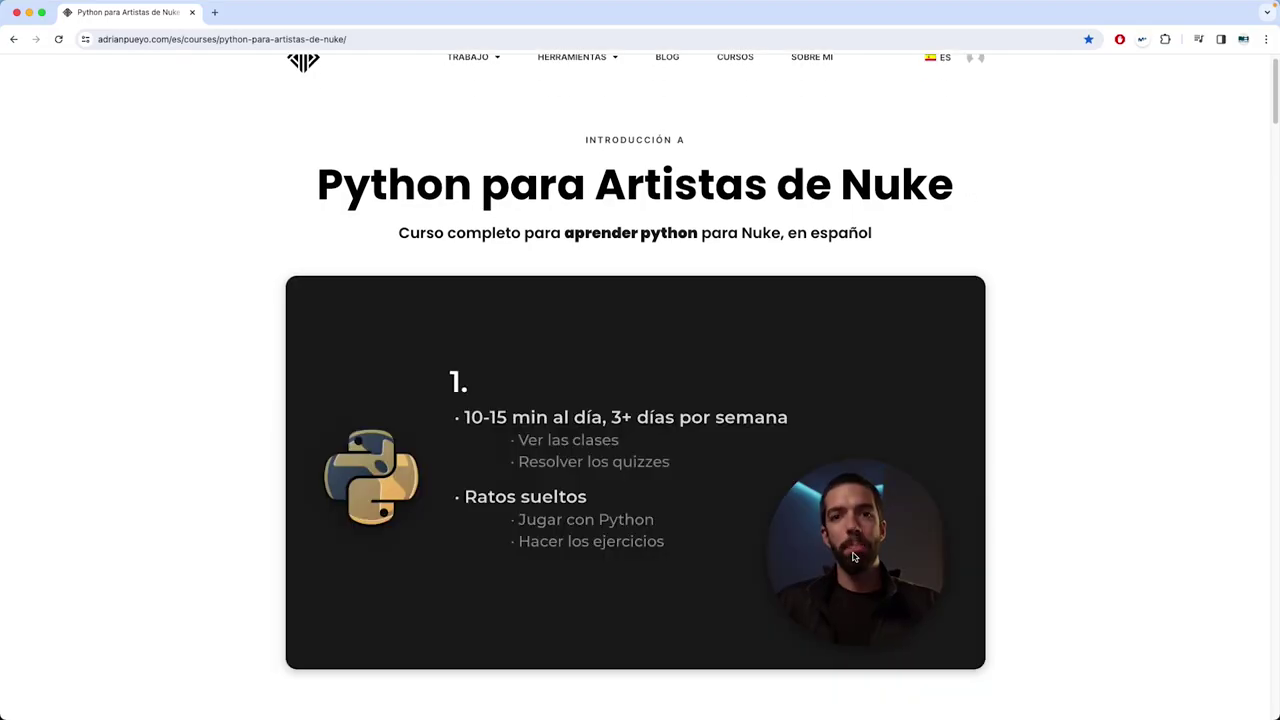
pyautogui.scroll(-2, 703, 431)
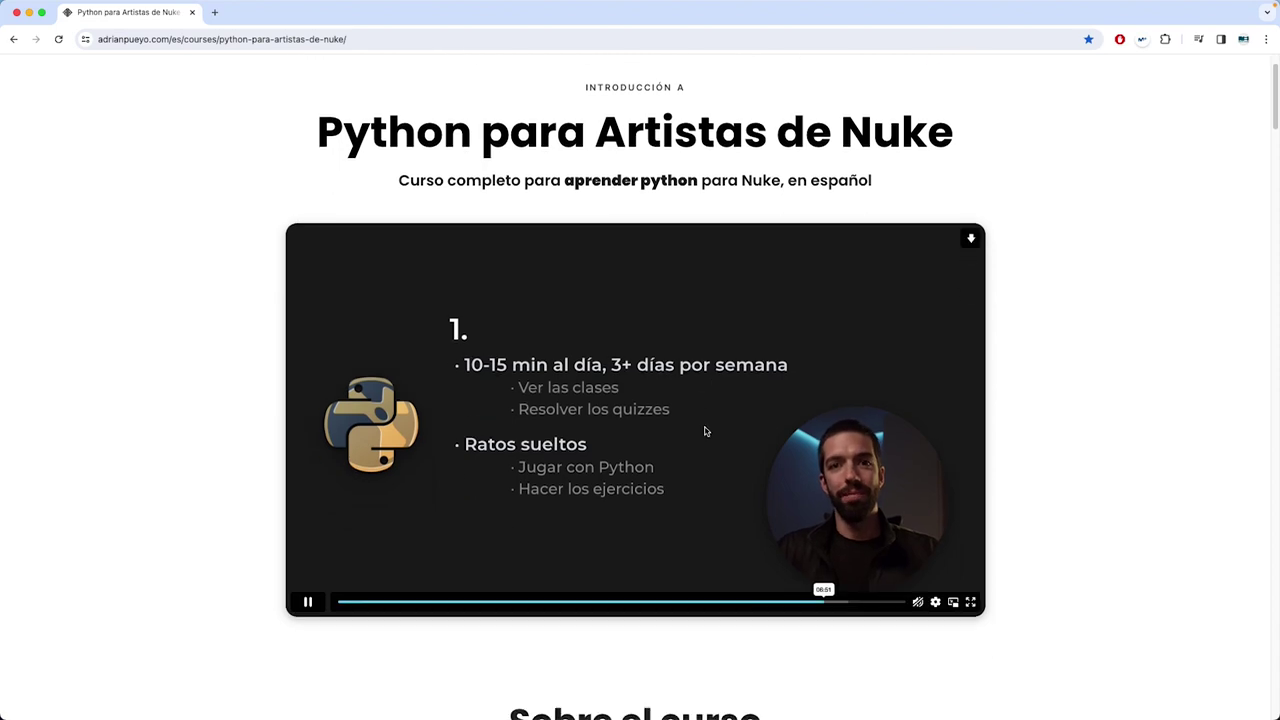
pyautogui.scroll(-2, 306, 470)
pyautogui.scroll(-5, 851, 403)
pyautogui.scroll(-10, 606, 346)
pyautogui.scroll(-4, 913, 545)
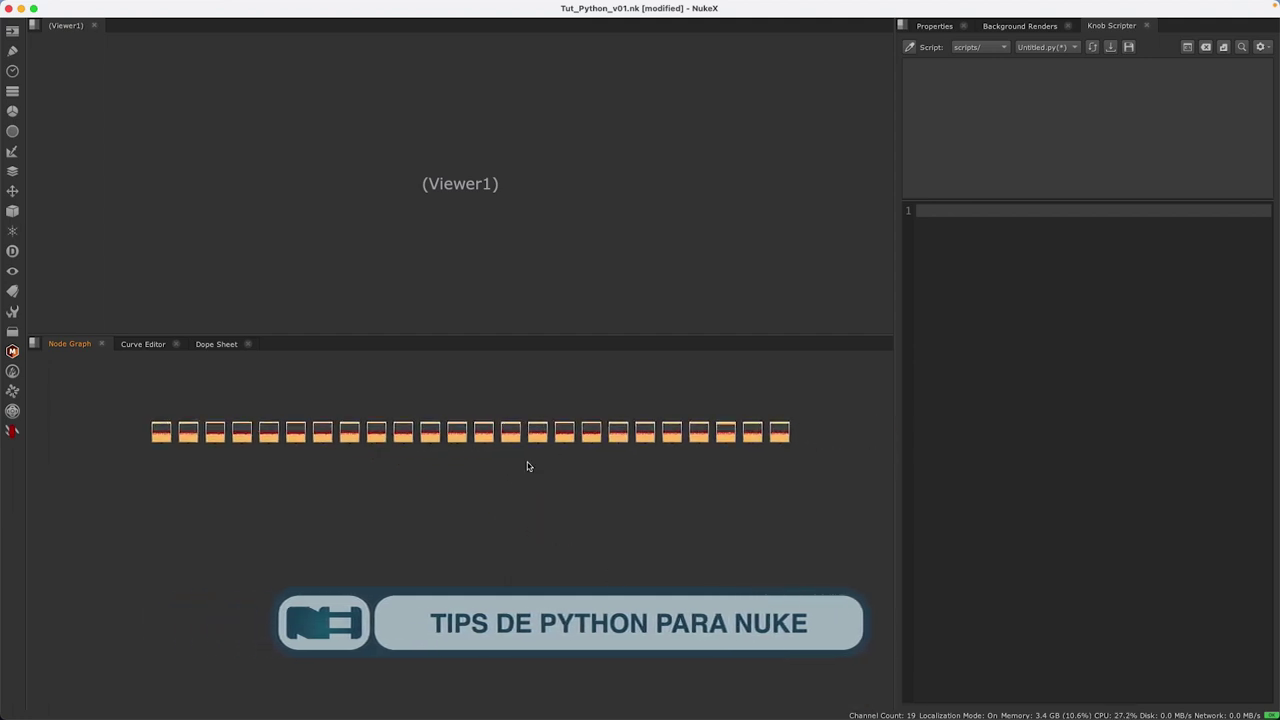
# - Set Read14's input transform to rec709
pyautogui.doubleClick(511, 435)
pyautogui.moveTo(361, 300); pyautogui.dragTo(490, 45)
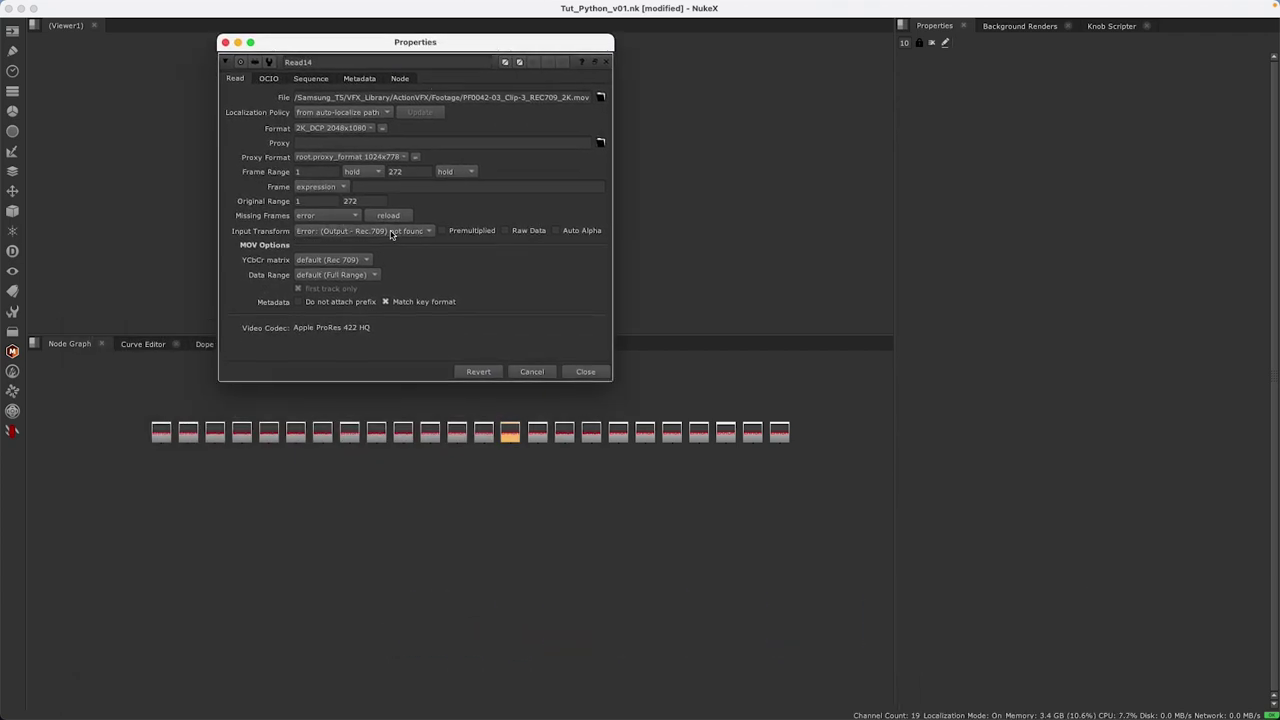
pyautogui.click(389, 233)
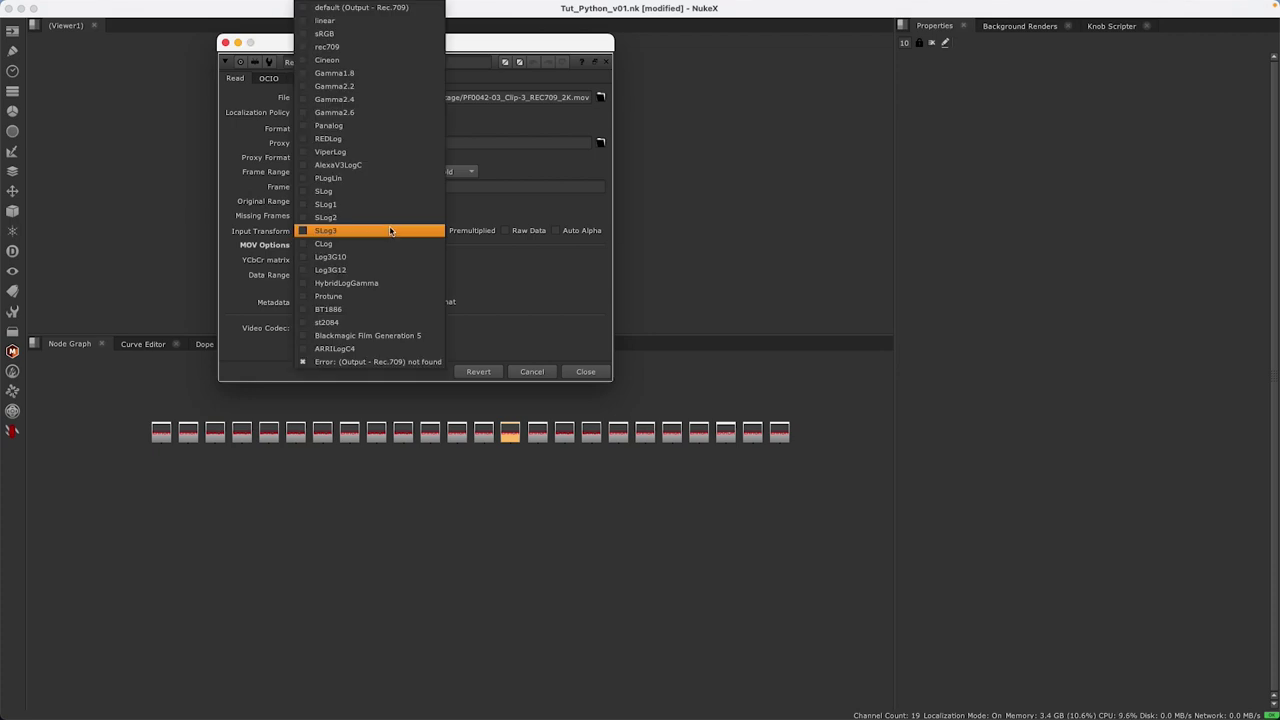
pyautogui.click(383, 47)
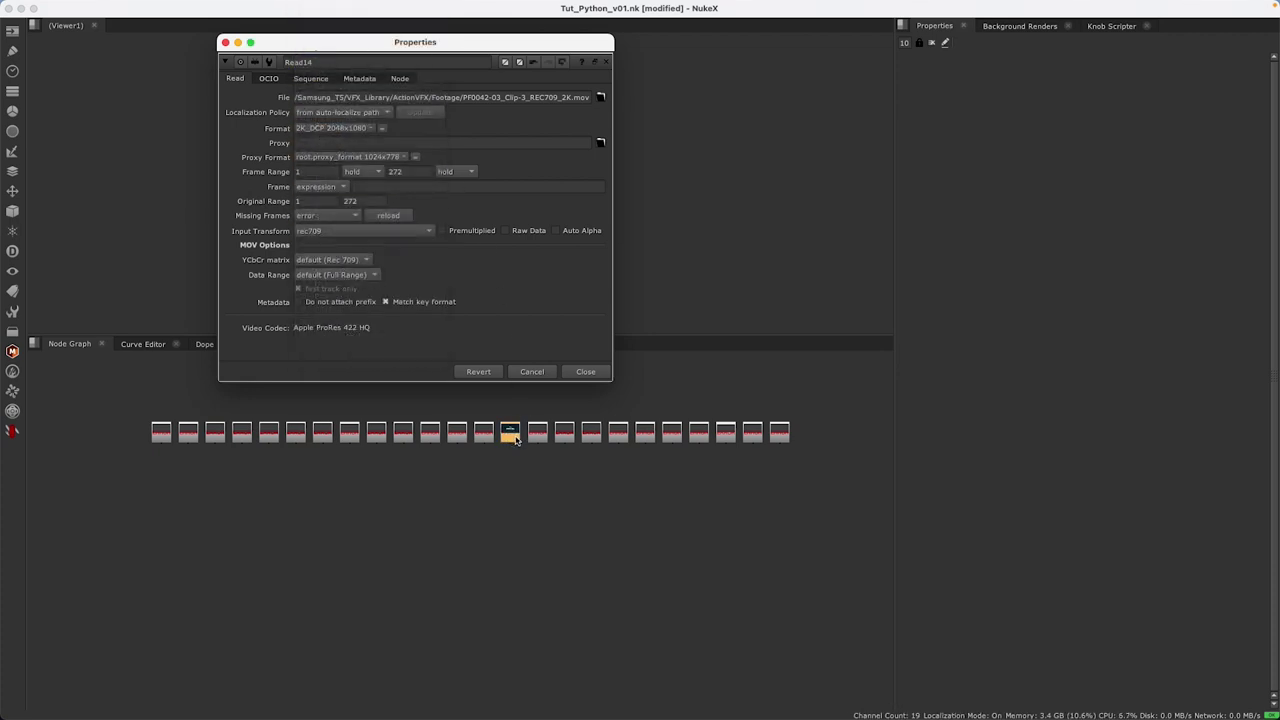
# - Open Read13's properties in place of Read14's, check its input transform choices, and bring up the Knob Scripter
pyautogui.click(485, 434)
pyautogui.doubleClick(485, 434)
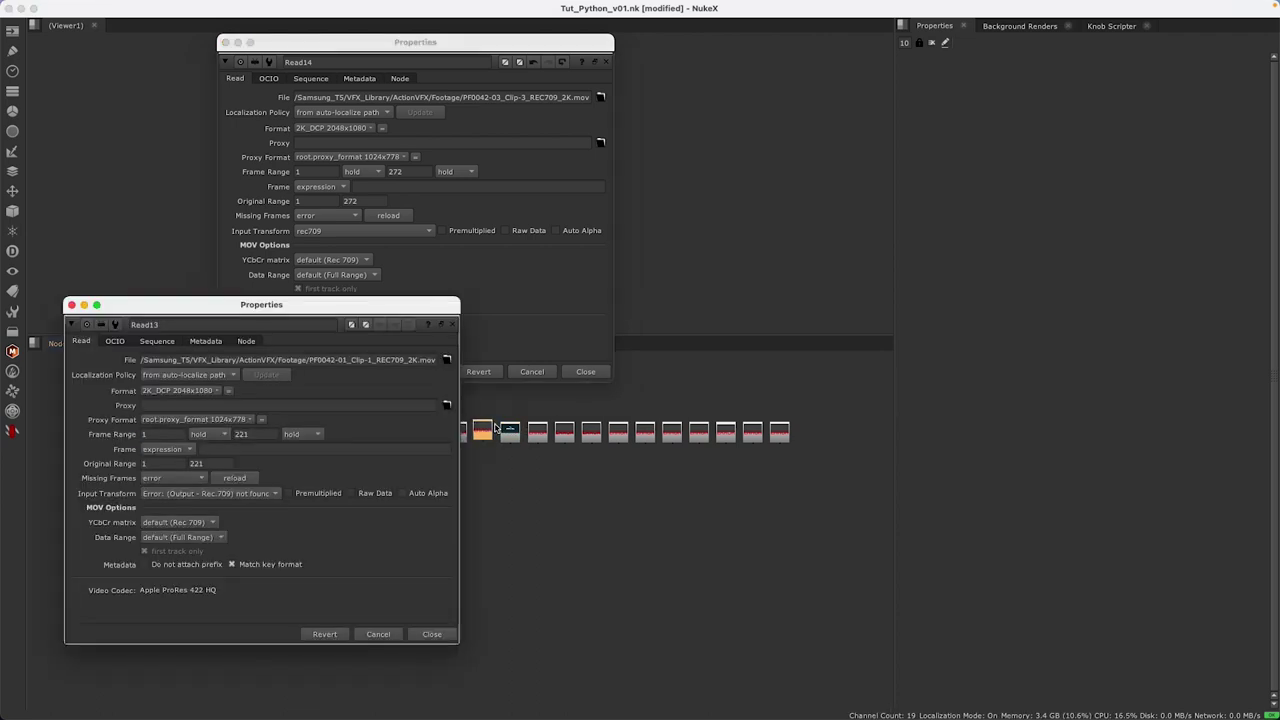
pyautogui.click(586, 372)
pyautogui.moveTo(391, 305); pyautogui.dragTo(530, 38)
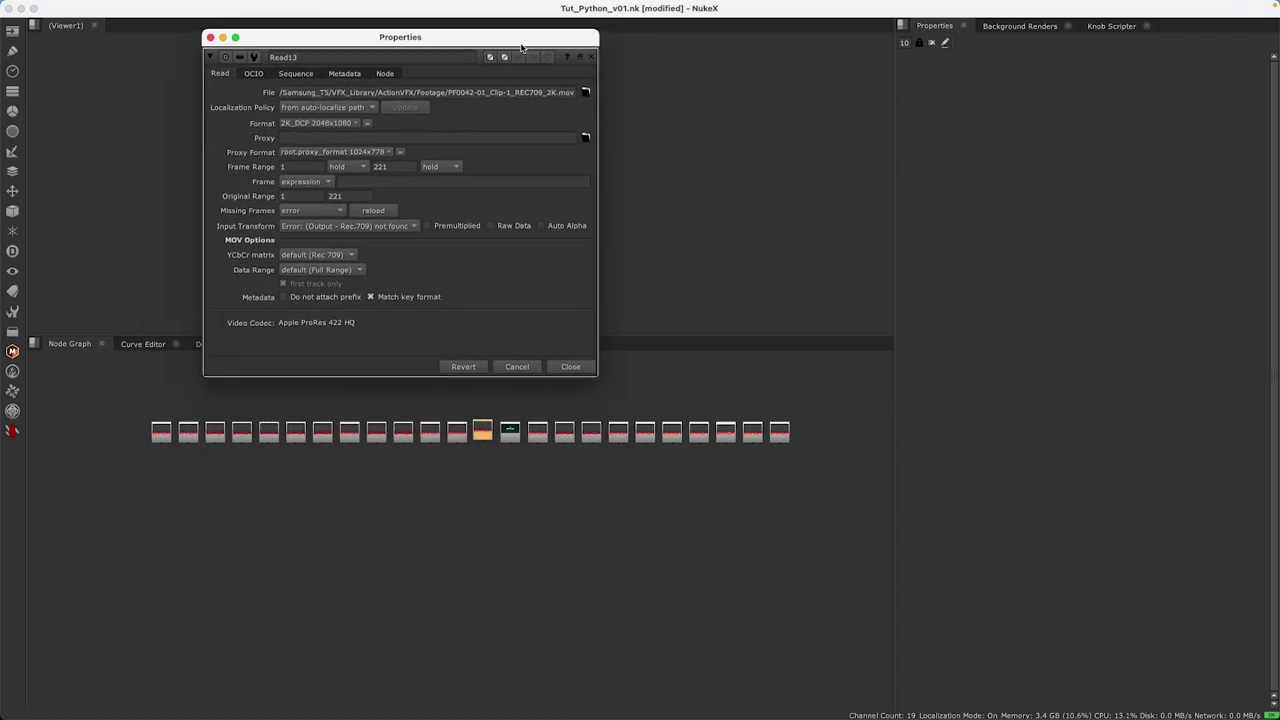
pyautogui.click(482, 430)
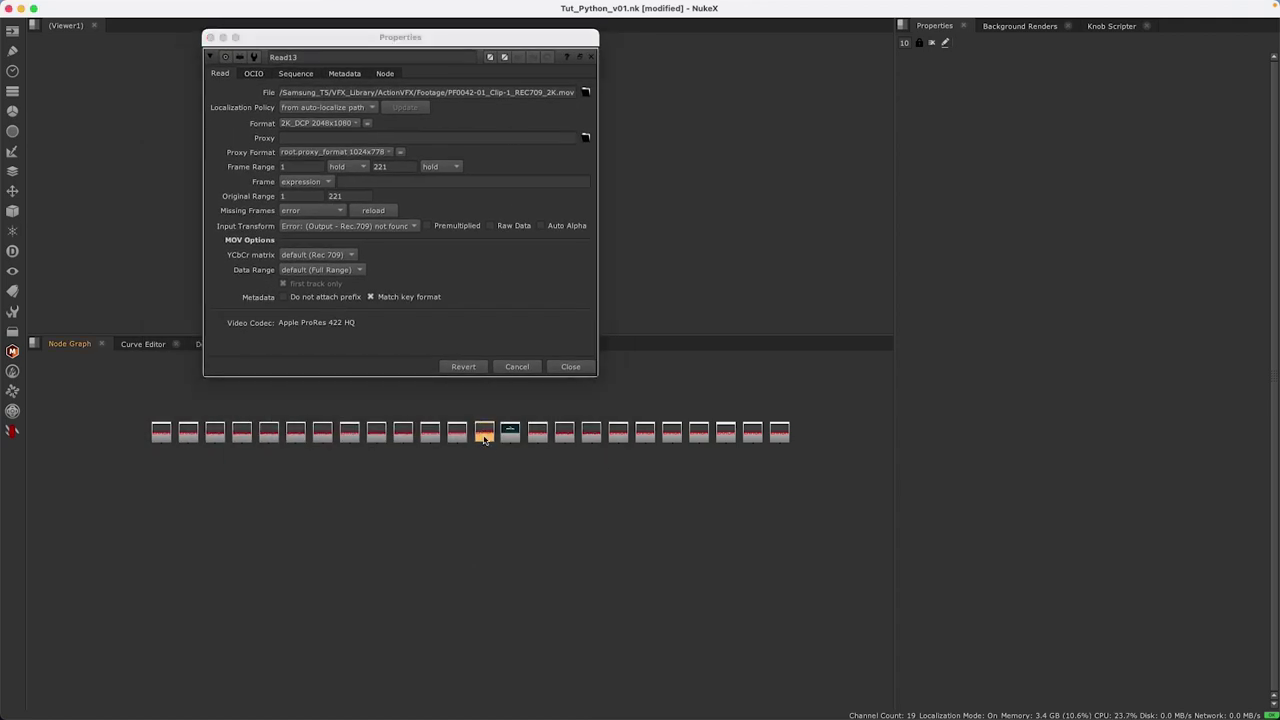
pyautogui.click(387, 228)
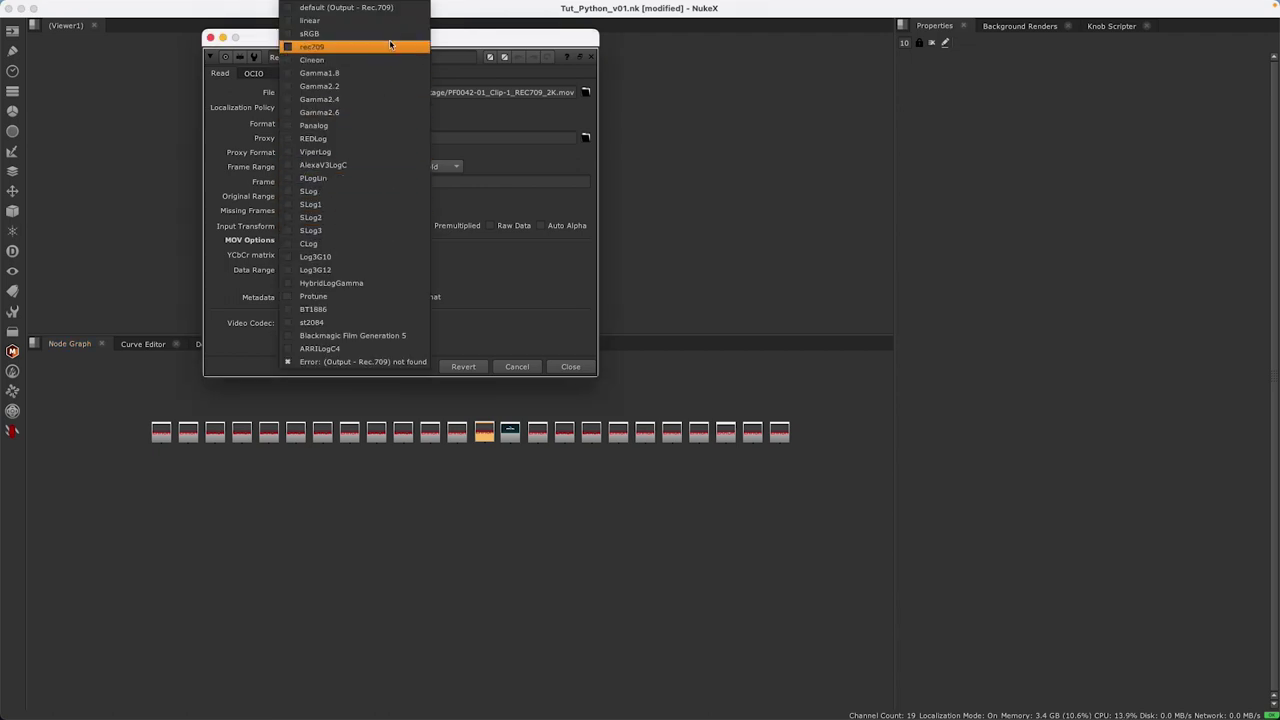
pyautogui.click(568, 270)
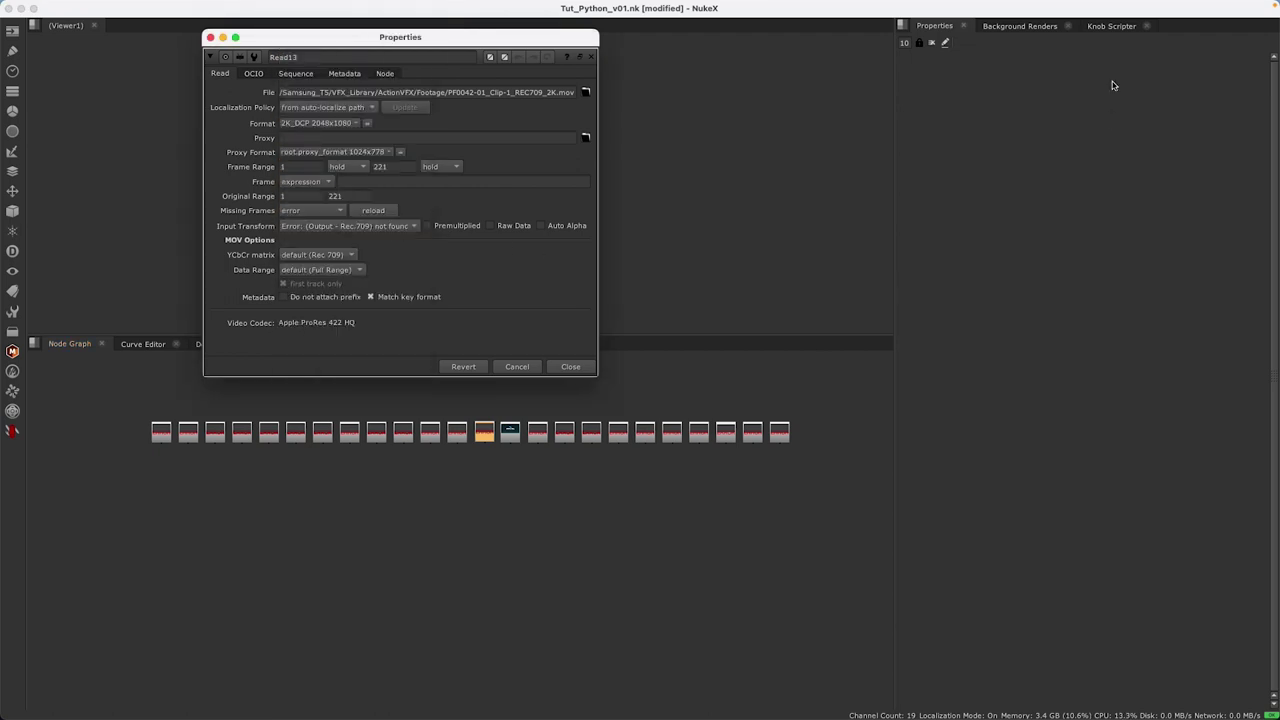
pyautogui.click(1122, 29)
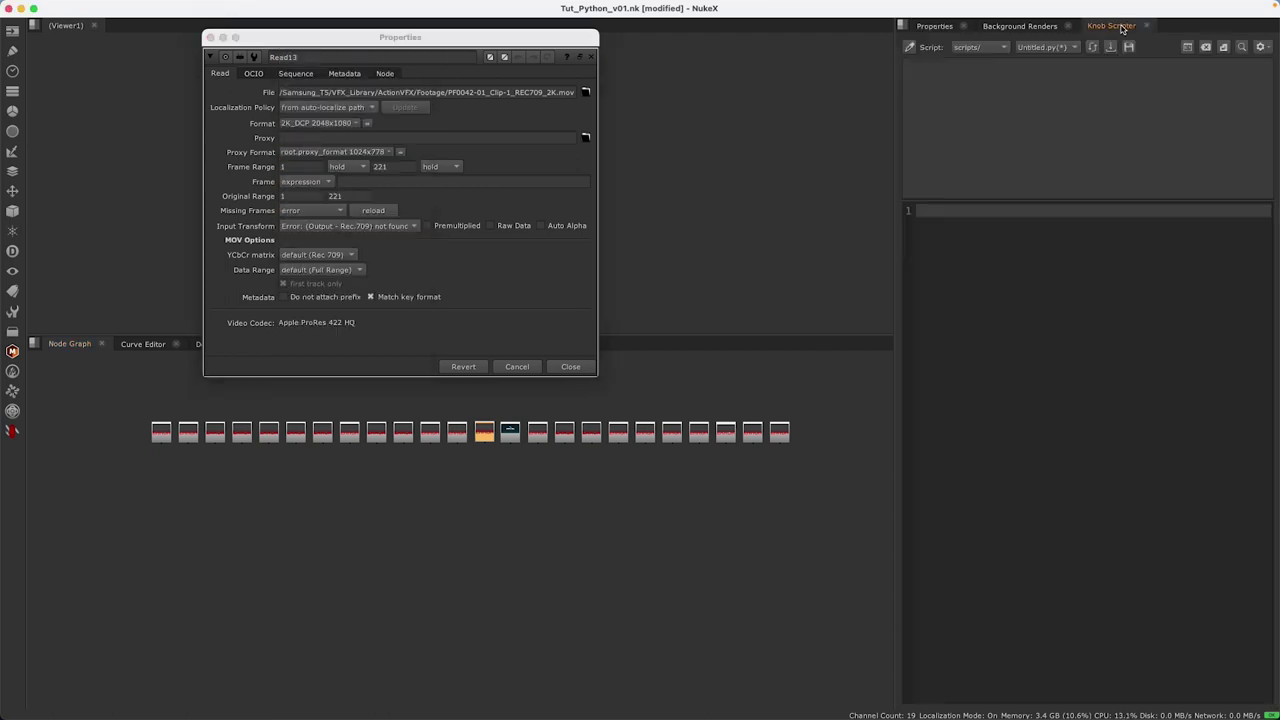
# - Open the Script Editor in the side pane and start the for-loop over nuke.allNodes
pyautogui.click(904, 28)
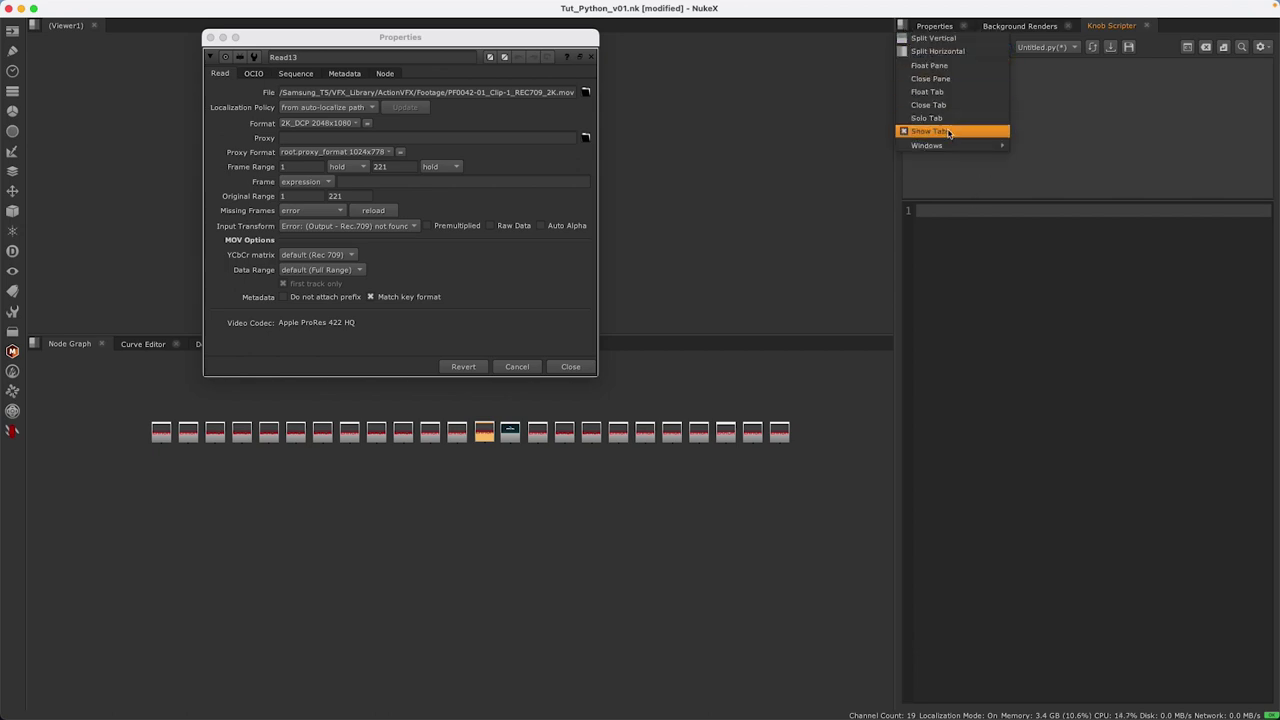
pyautogui.moveTo(945, 146)
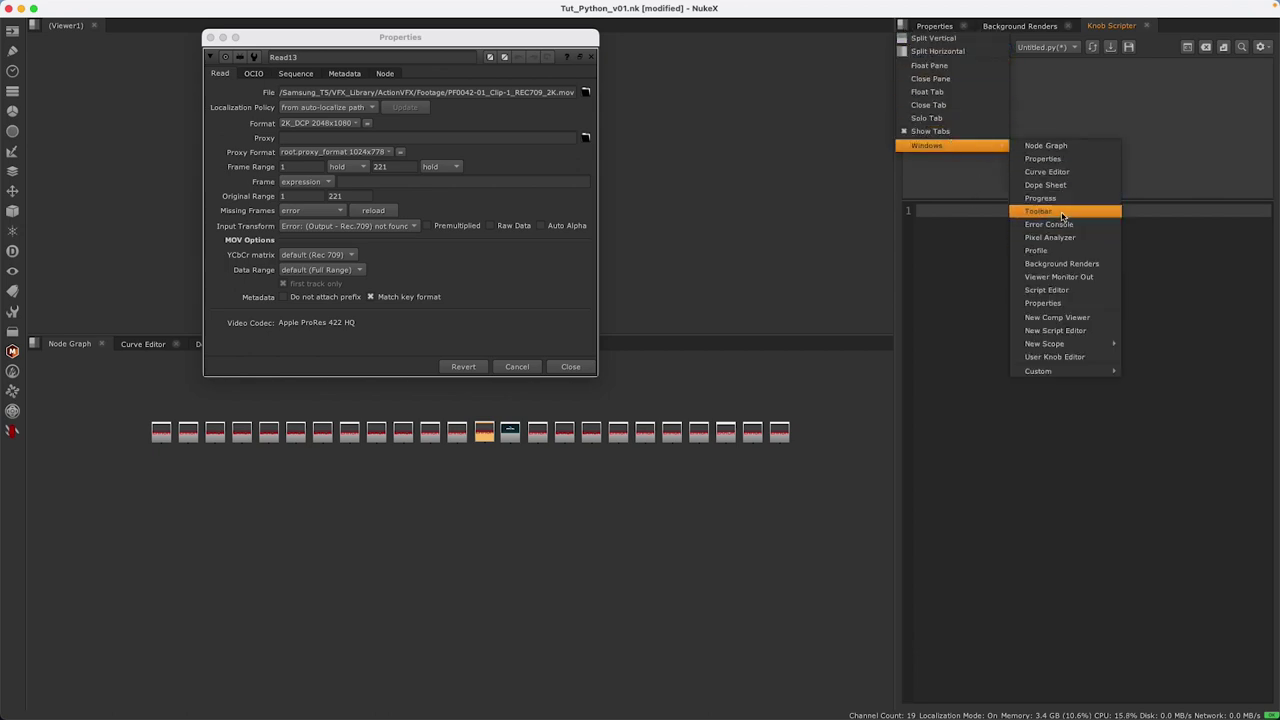
pyautogui.click(1065, 291)
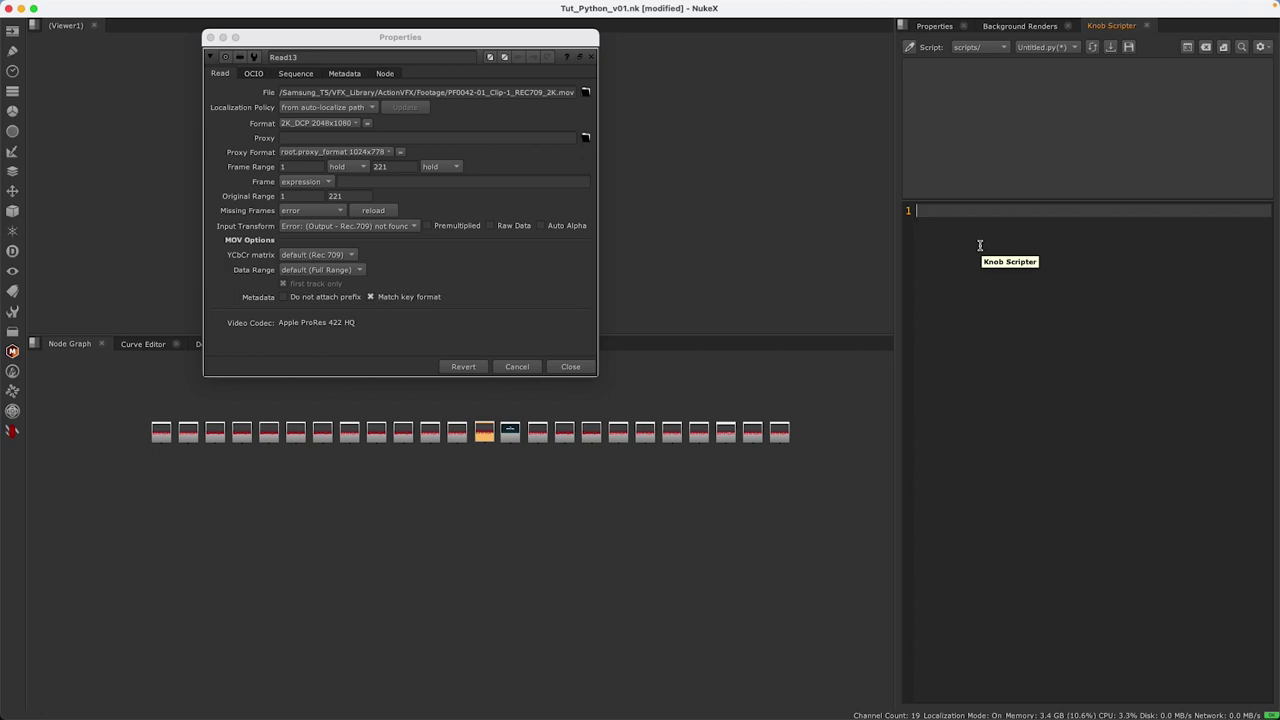
pyautogui.write('fo')
pyautogui.write('e.allNod')
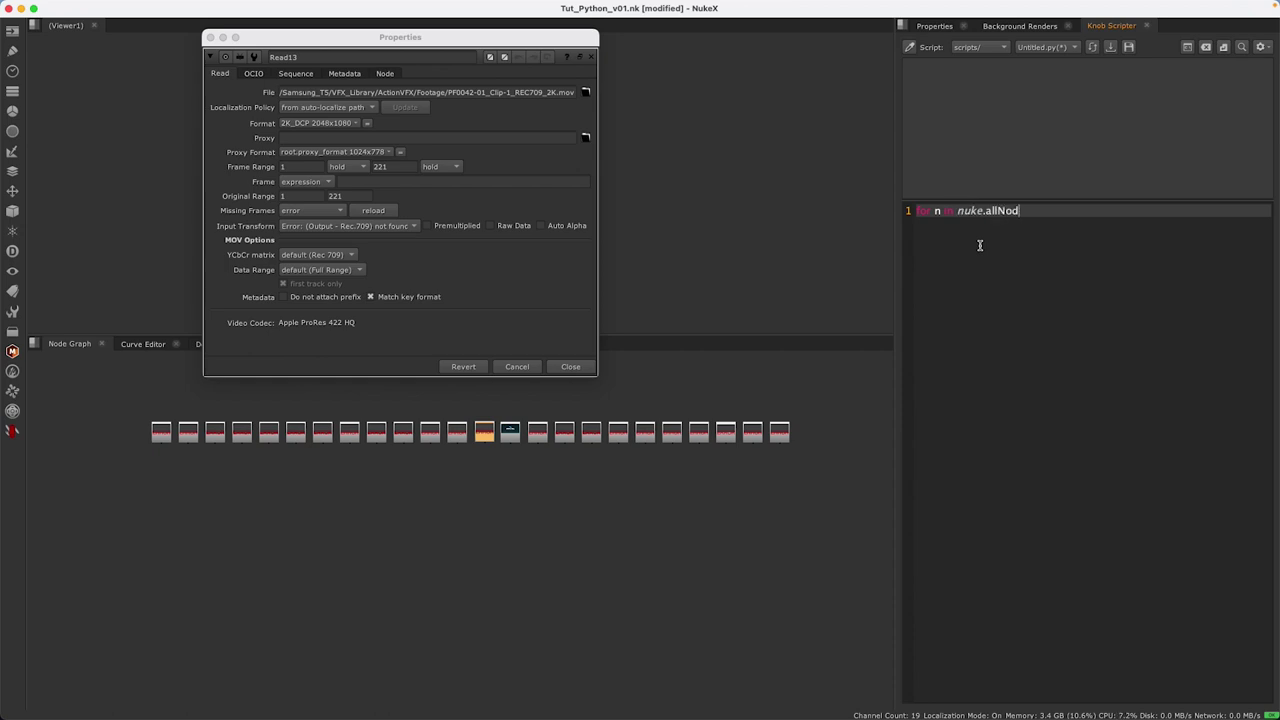
pyautogui.write('()')
# - Confirm from Read14's node info that its class name is Read
pyautogui.click(555, 480)
pyautogui.click(514, 432)
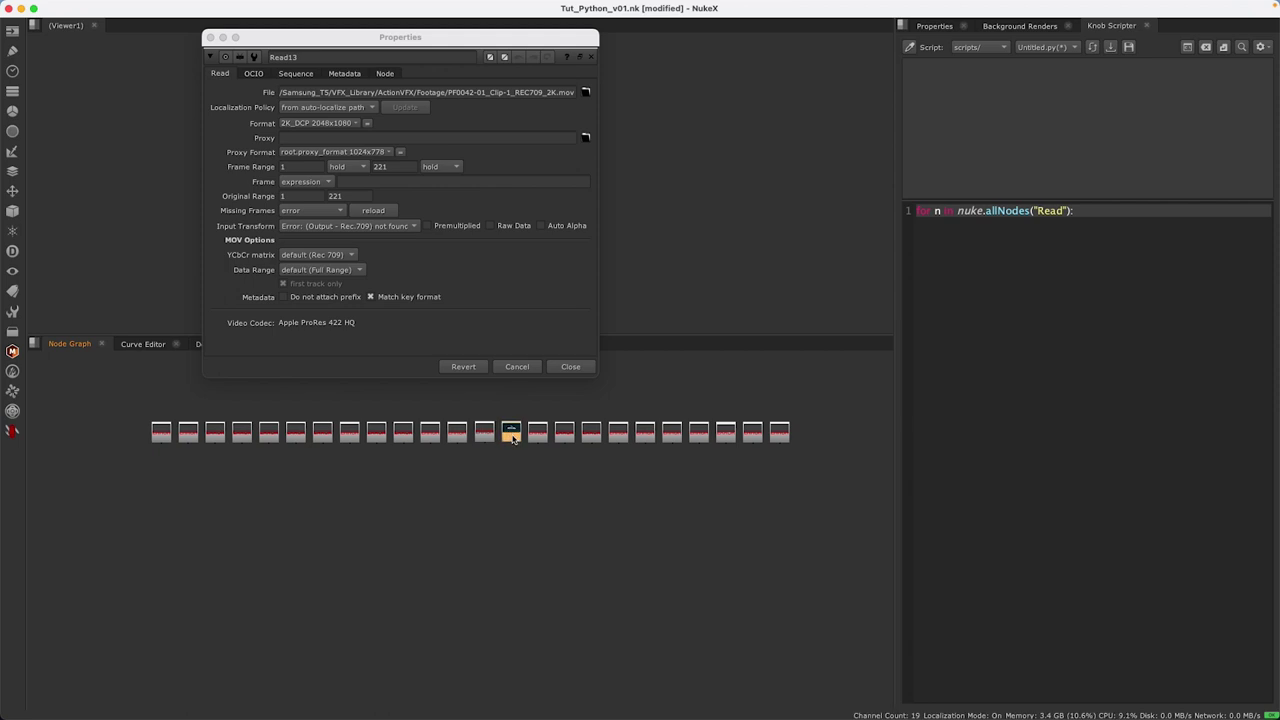
pyautogui.press('i')
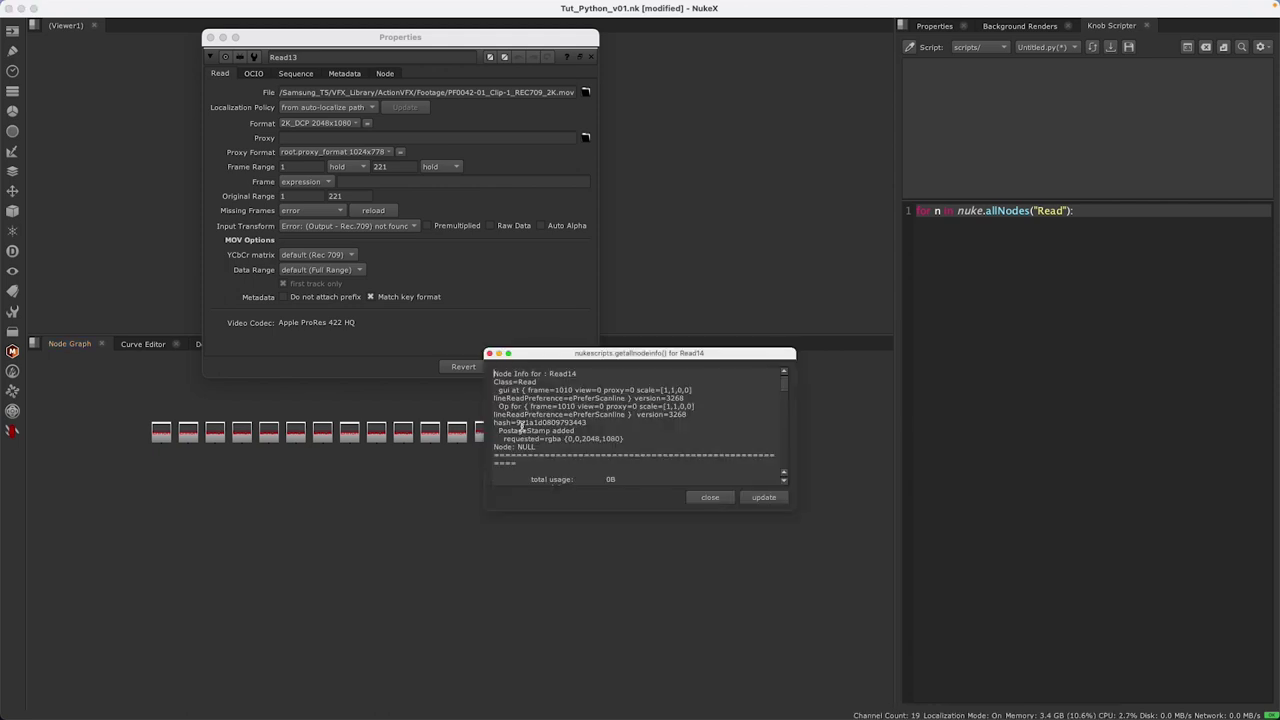
pyautogui.moveTo(545, 381); pyautogui.dragTo(545, 383)
pyautogui.doubleClick(545, 382)
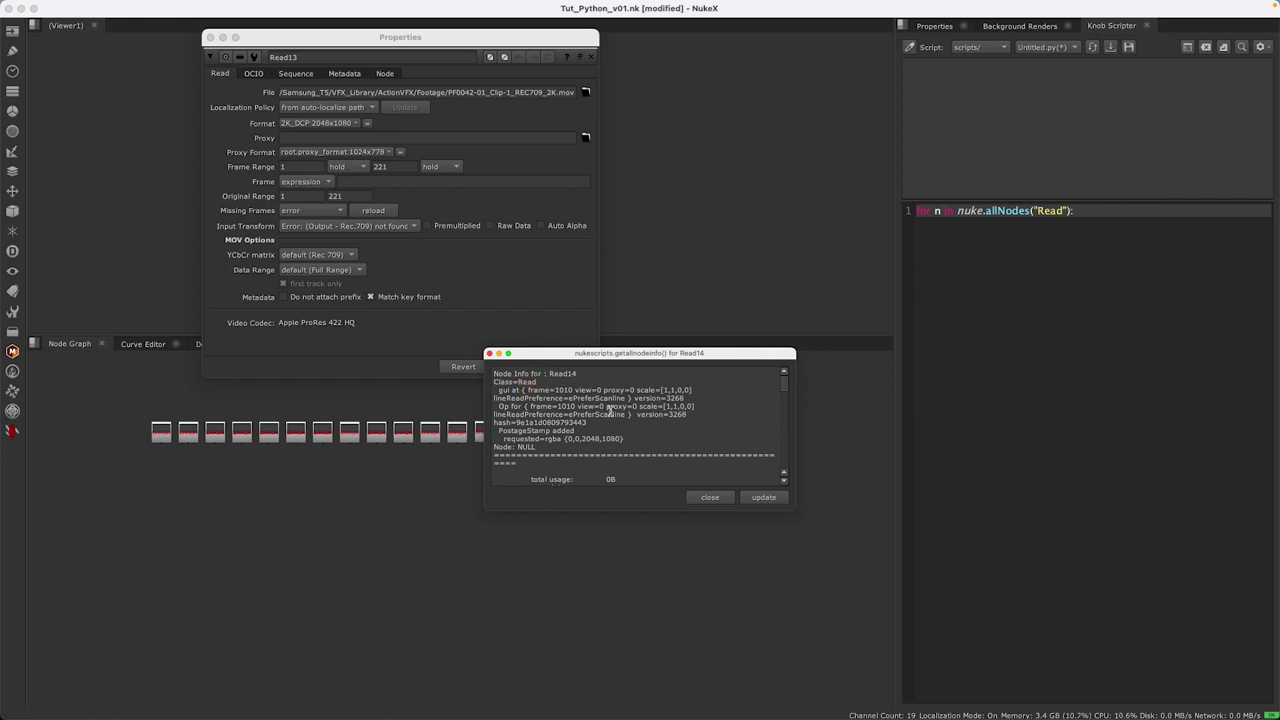
pyautogui.click(716, 499)
# - Add the loop body setting the colorspace knob to 'rec709'
pyautogui.click(1099, 221)
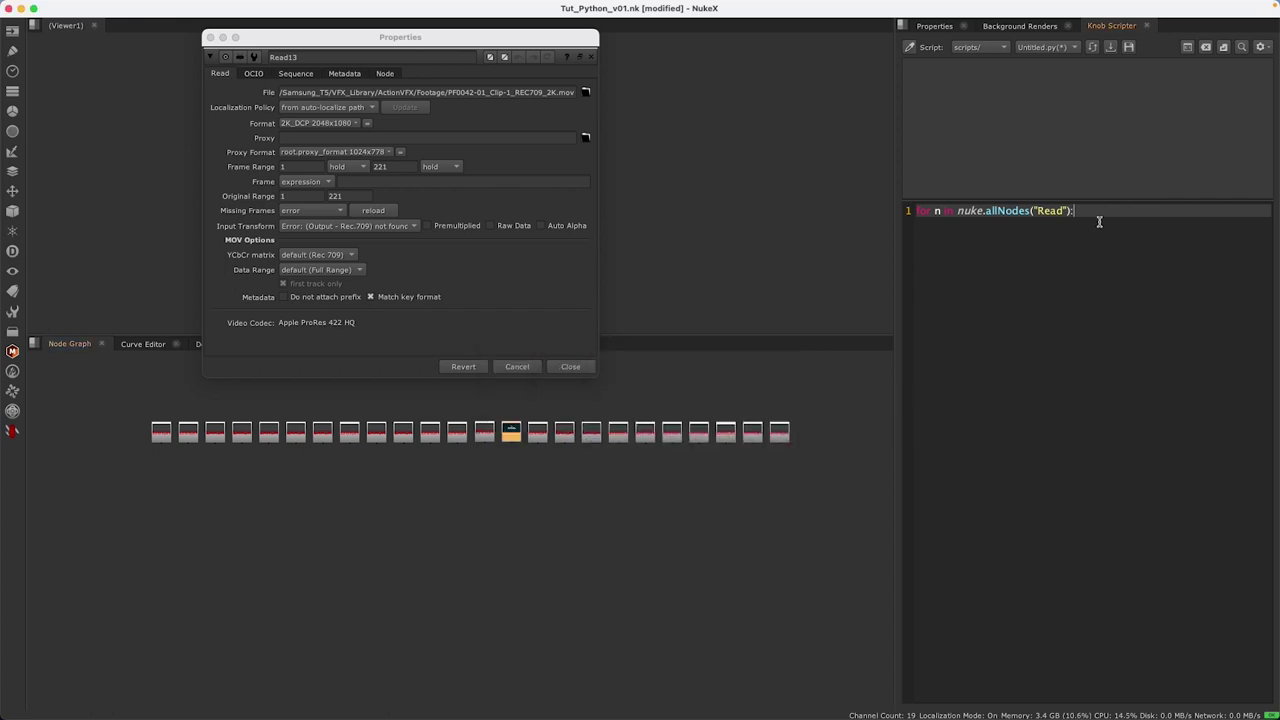
pyautogui.press('Return')
pyautogui.write('n.knob')
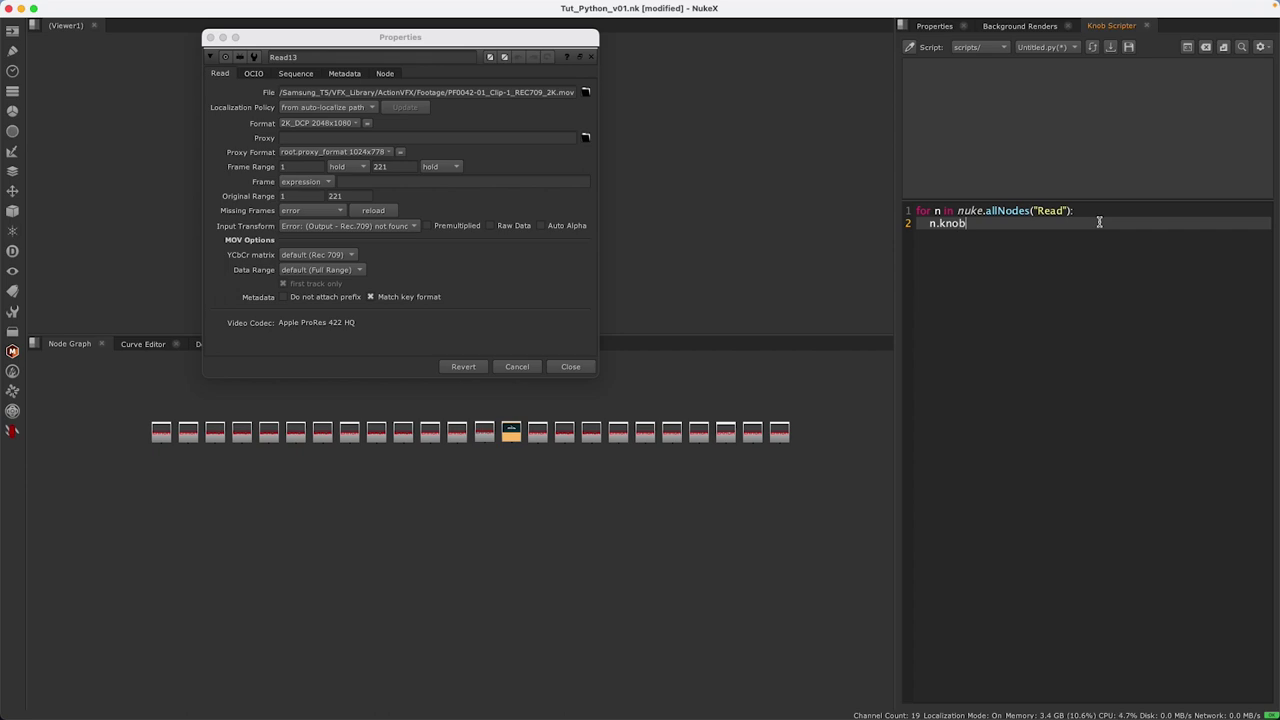
pyautogui.write('("")')
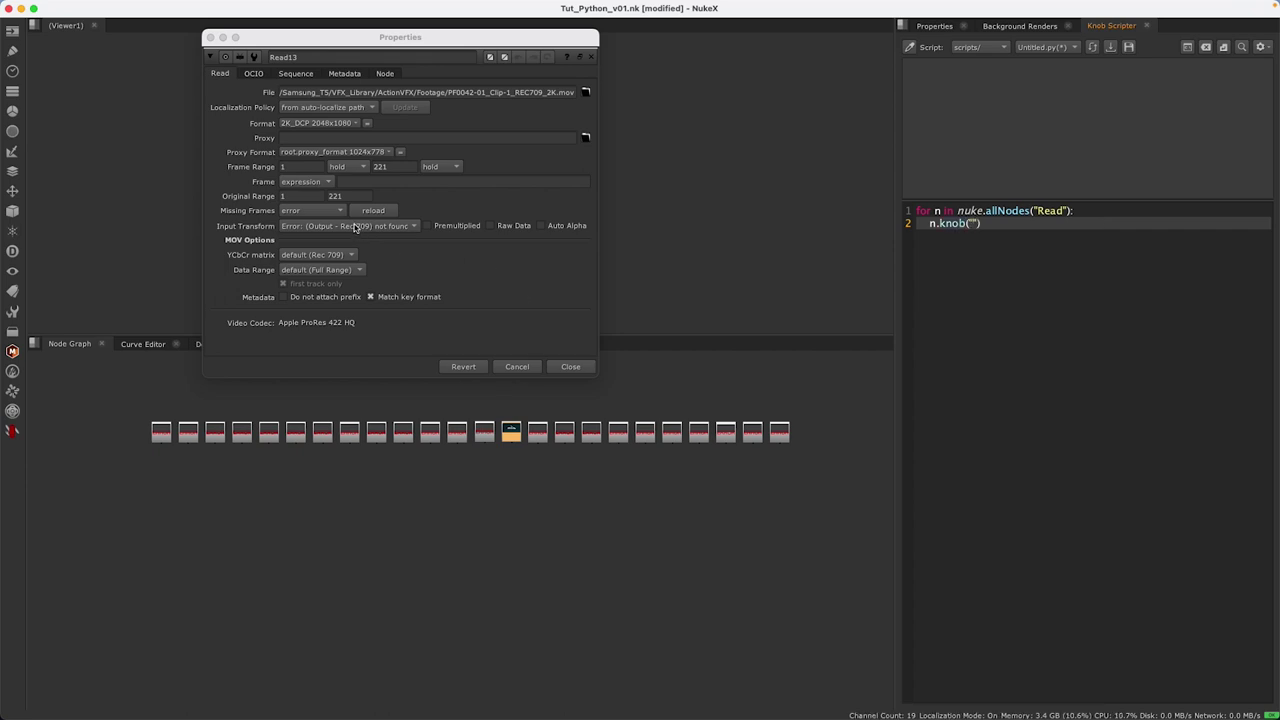
pyautogui.moveTo(354, 228)
pyautogui.write('olorspace")')
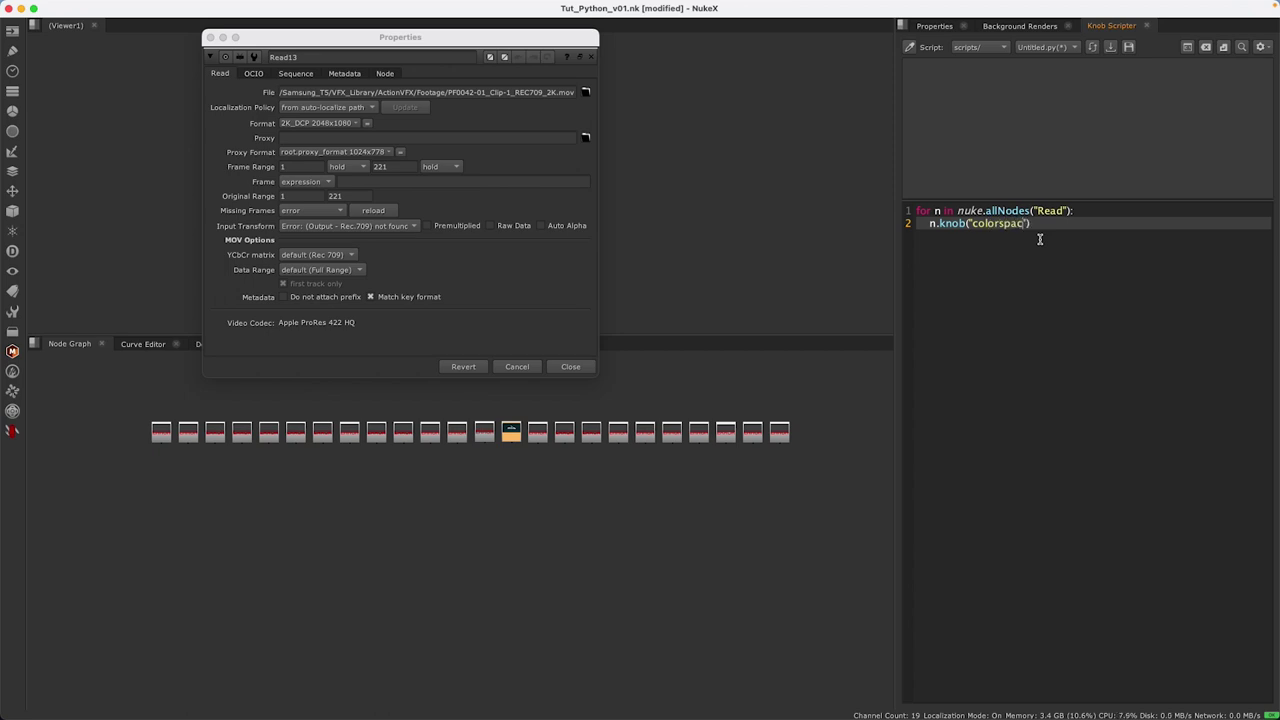
pyautogui.write('.set')
pyautogui.write('Value("')
pyautogui.write('rec709')
# - Run the two-line loop to set every Read node's colorspace to rec709
pyautogui.hotkey('ctrl', 'a')
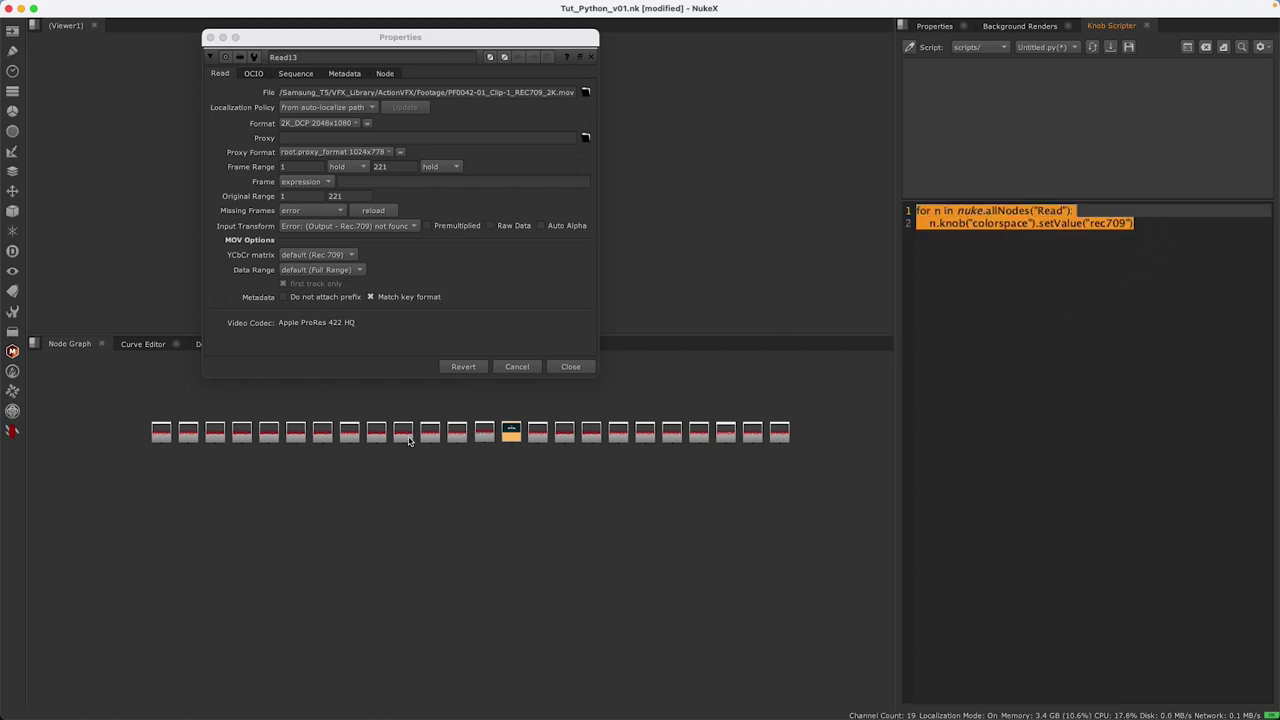
pyautogui.click(352, 226)
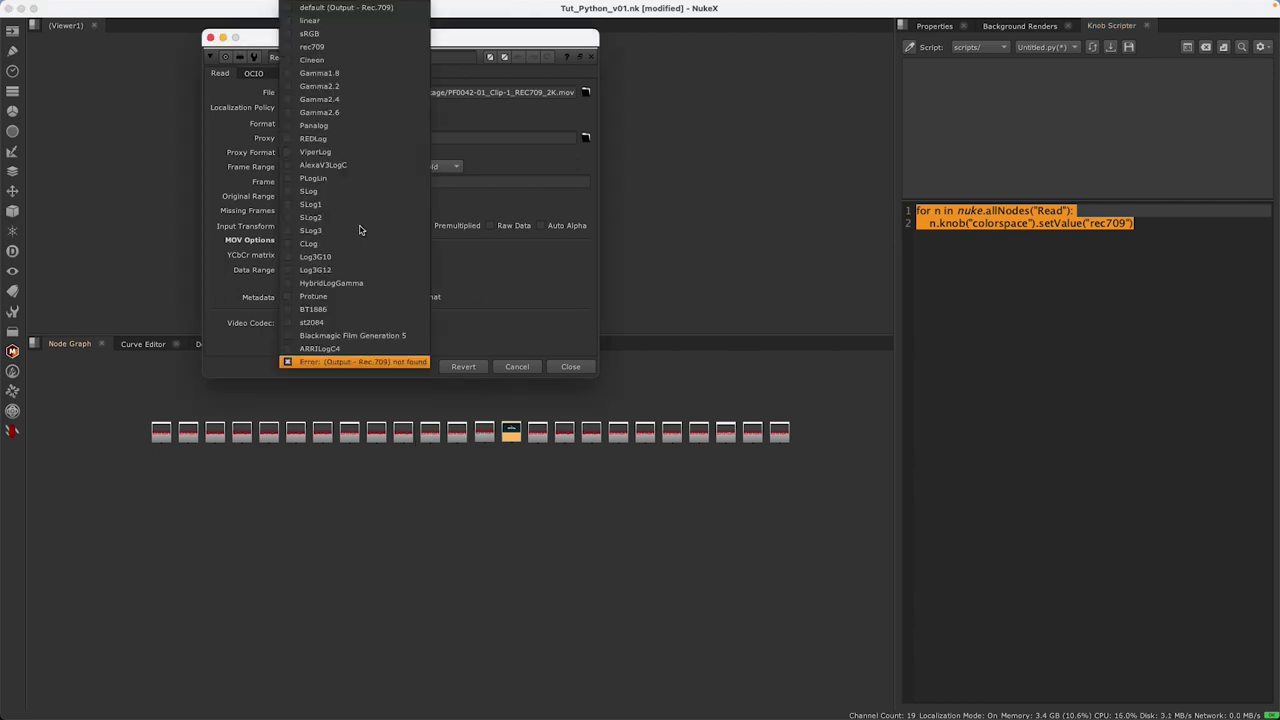
pyautogui.click(549, 289)
pyautogui.click(1175, 232)
pyautogui.hotkey('ctrl', 'a')
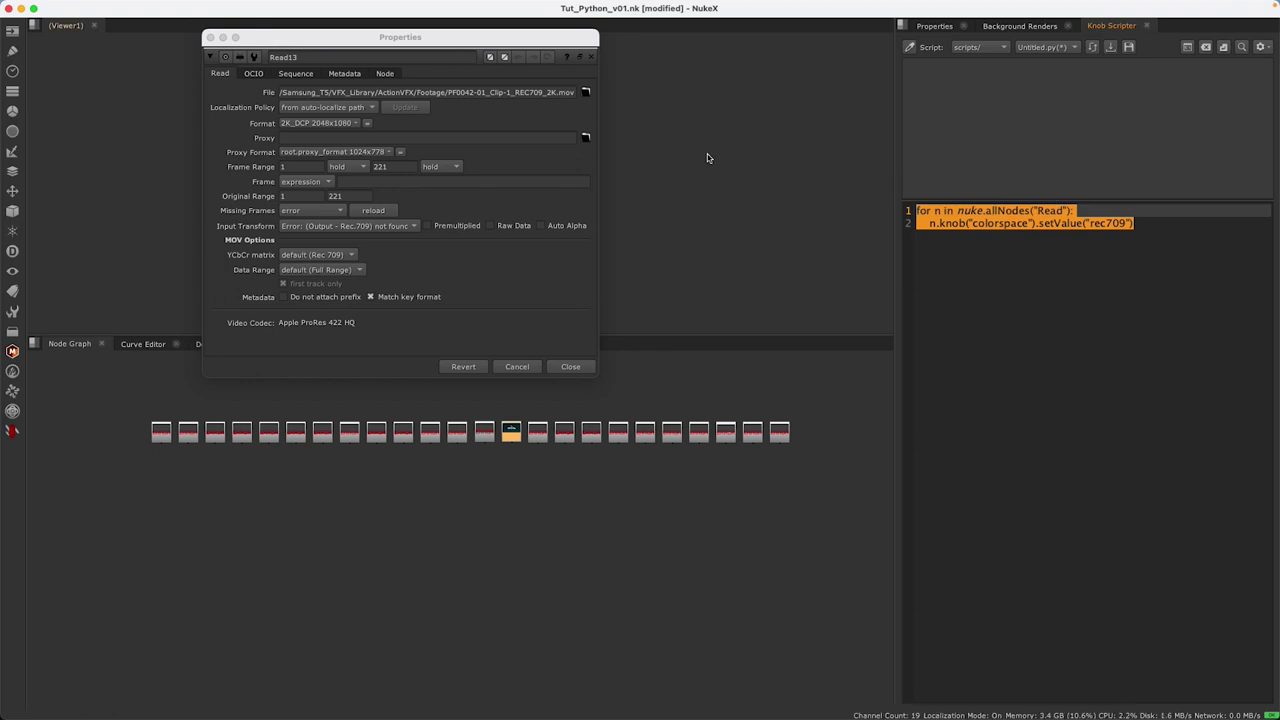
pyautogui.hotkey('ctrl', 'Return')
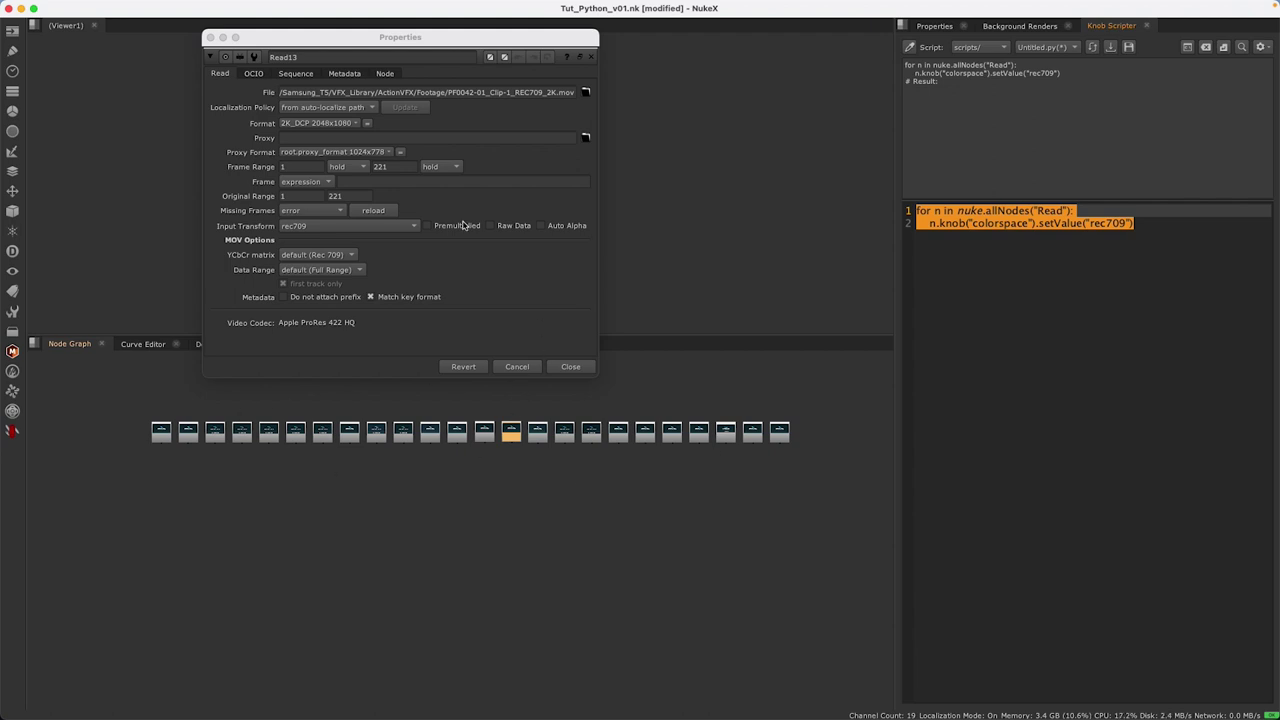
# - View a Read node in the viewer and jump to the first frame, 1001
pyautogui.click(377, 432)
pyautogui.press('1')
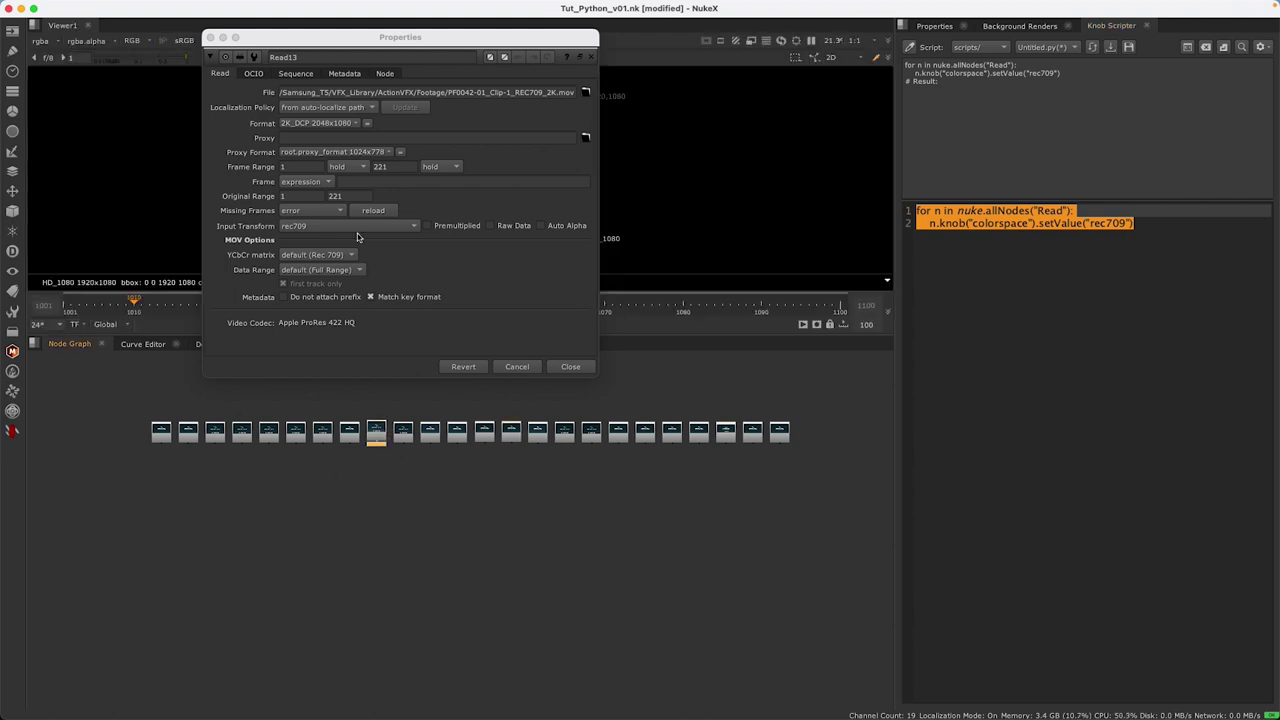
pyautogui.moveTo(350, 39)
pyautogui.mouseDown()
pyautogui.moveTo(578, 48)
pyautogui.moveTo(568, 62)
pyautogui.mouseUp()
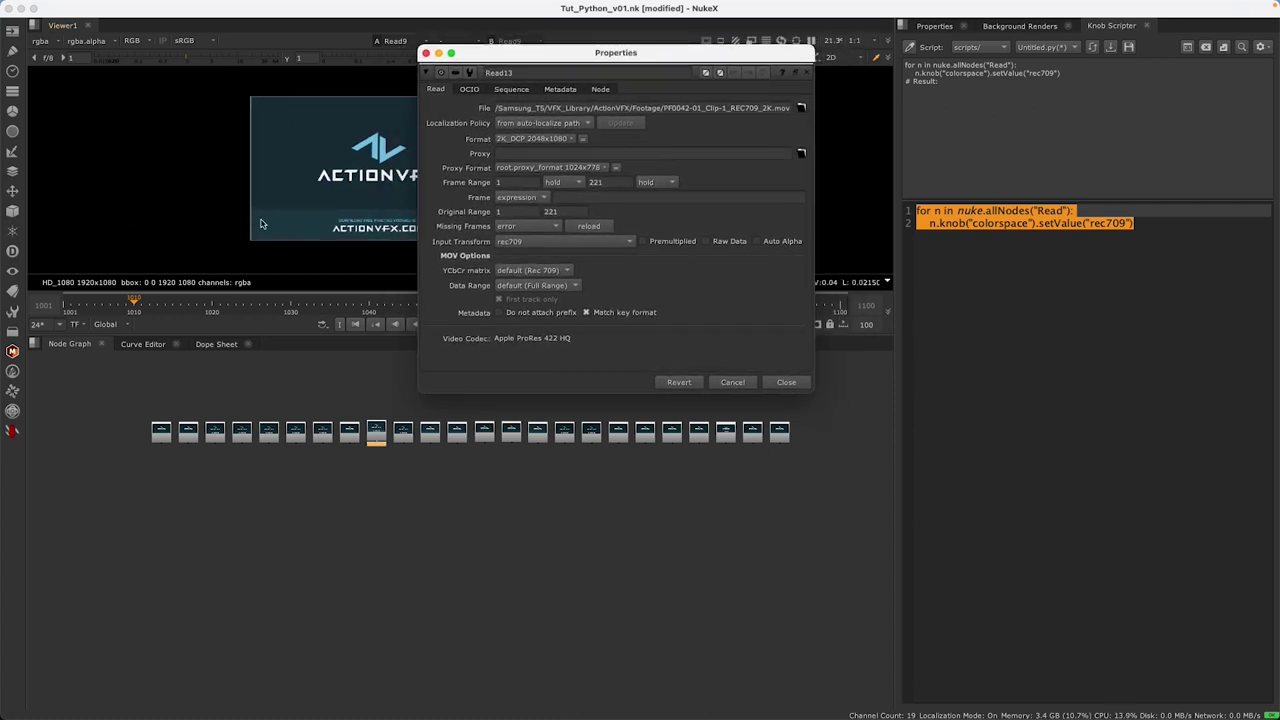
pyautogui.click(68, 307)
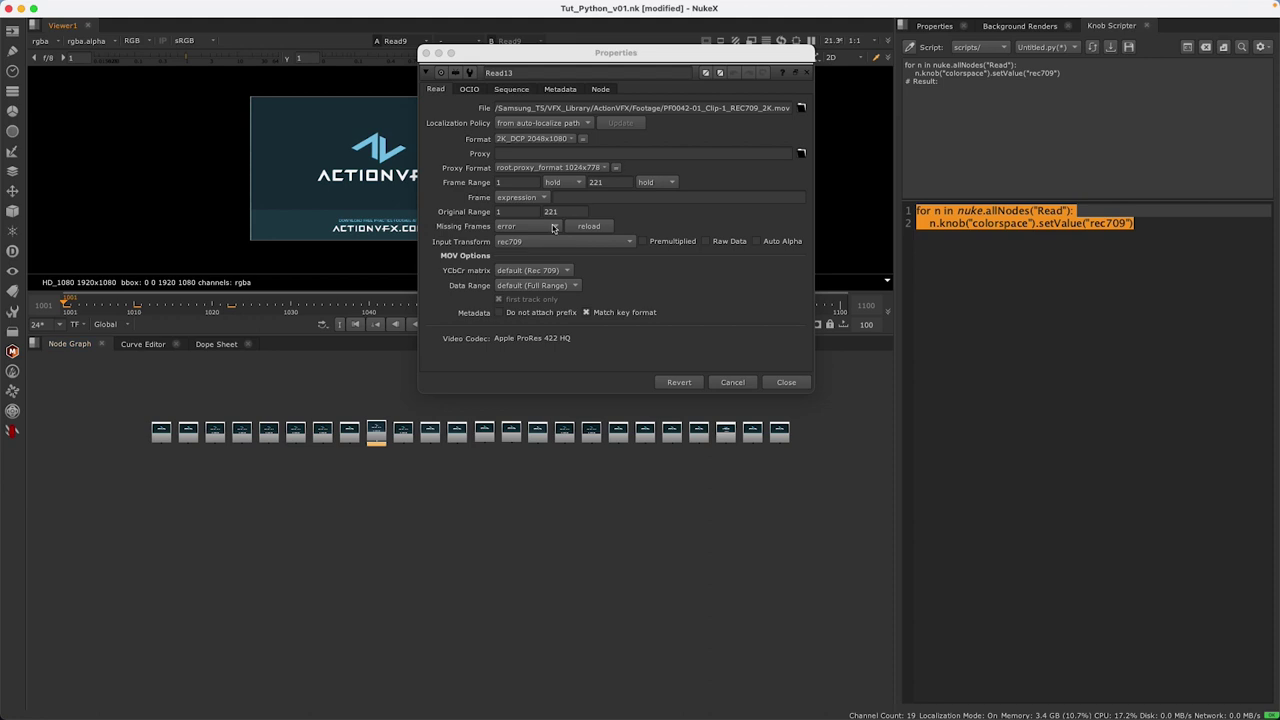
# - Inspect Read10 and Read13's frame mode options without changing them
pyautogui.click(406, 431)
pyautogui.doubleClick(406, 431)
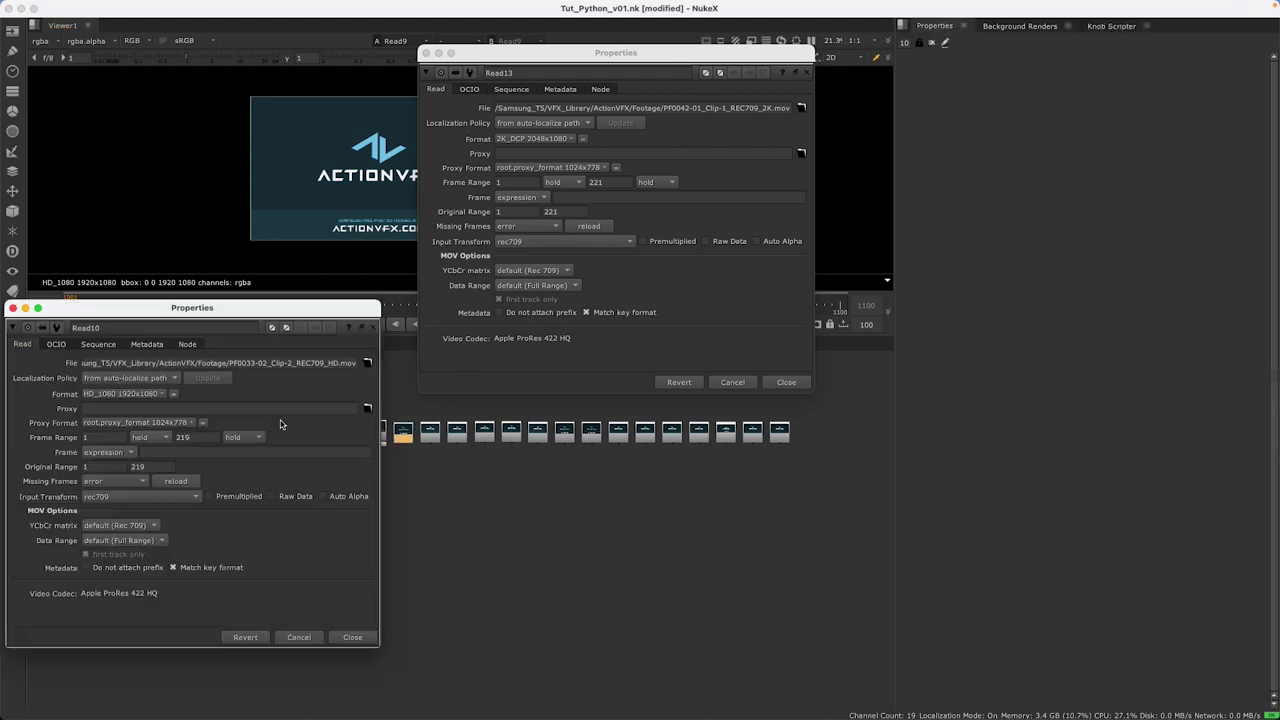
pyautogui.click(13, 308)
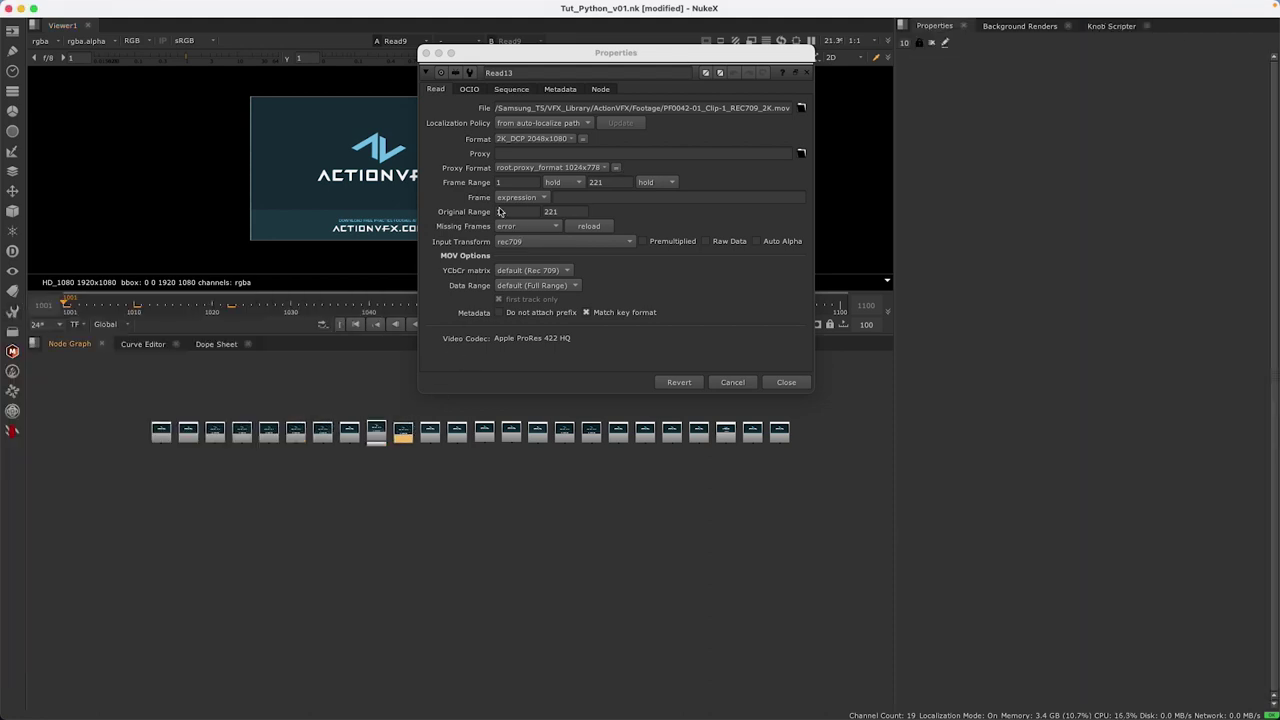
pyautogui.click(530, 197)
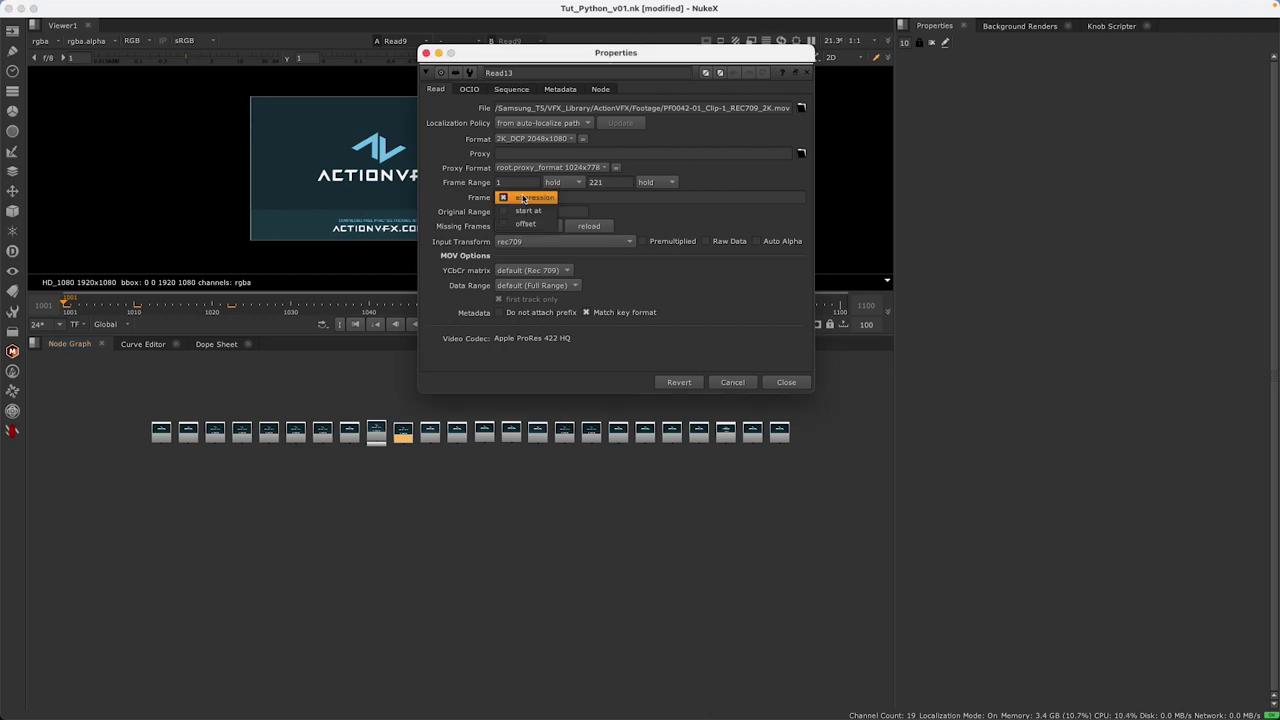
pyautogui.click(465, 203)
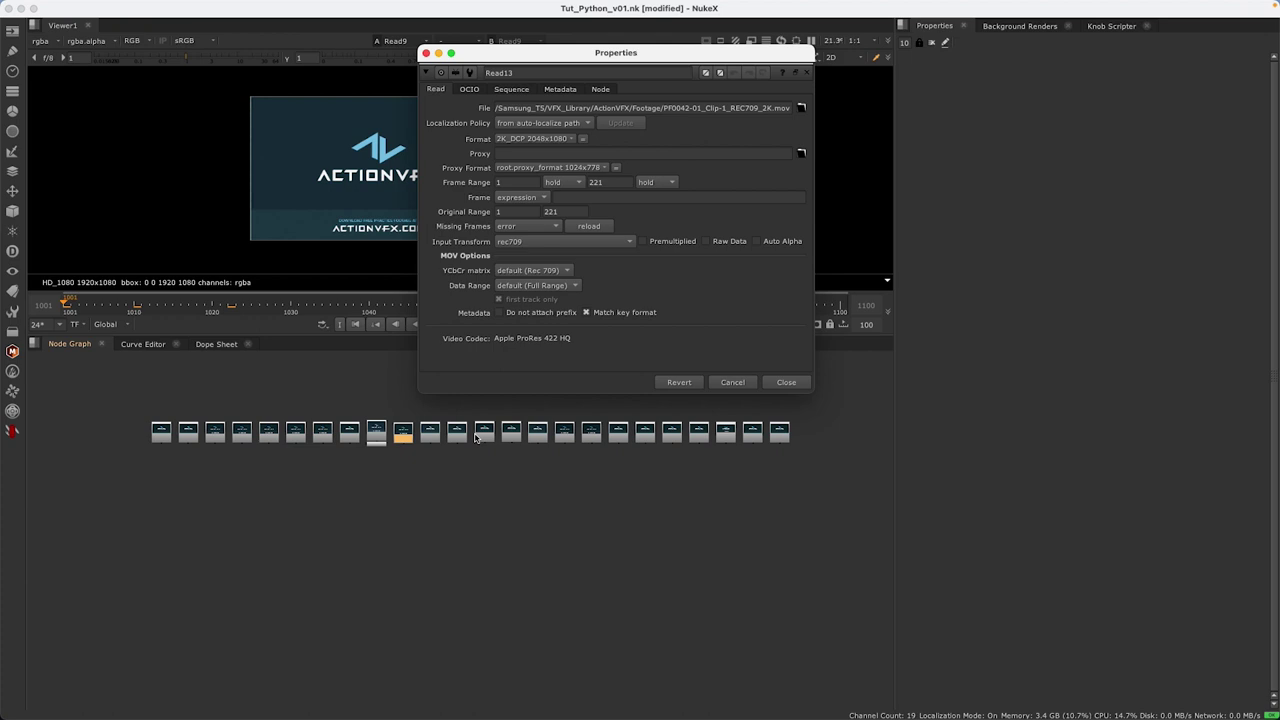
pyautogui.click(546, 197)
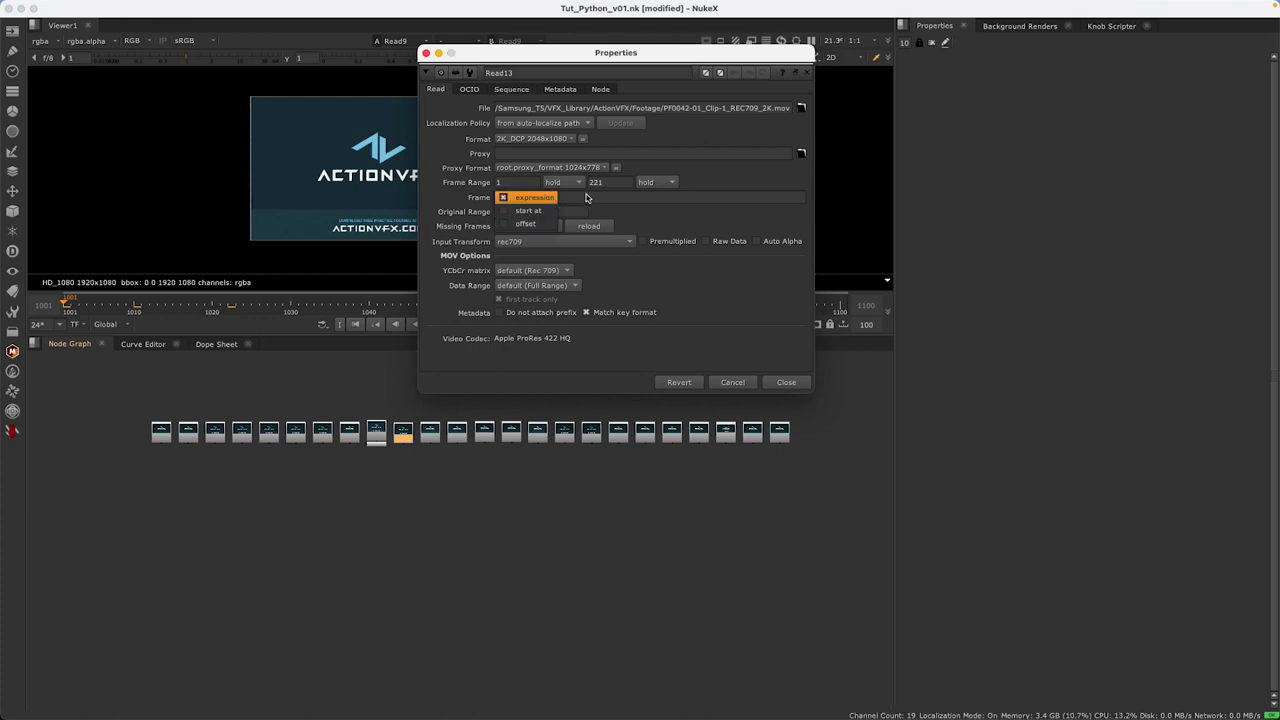
pyautogui.click(596, 198)
pyautogui.moveTo(676, 66); pyautogui.dragTo(558, 58)
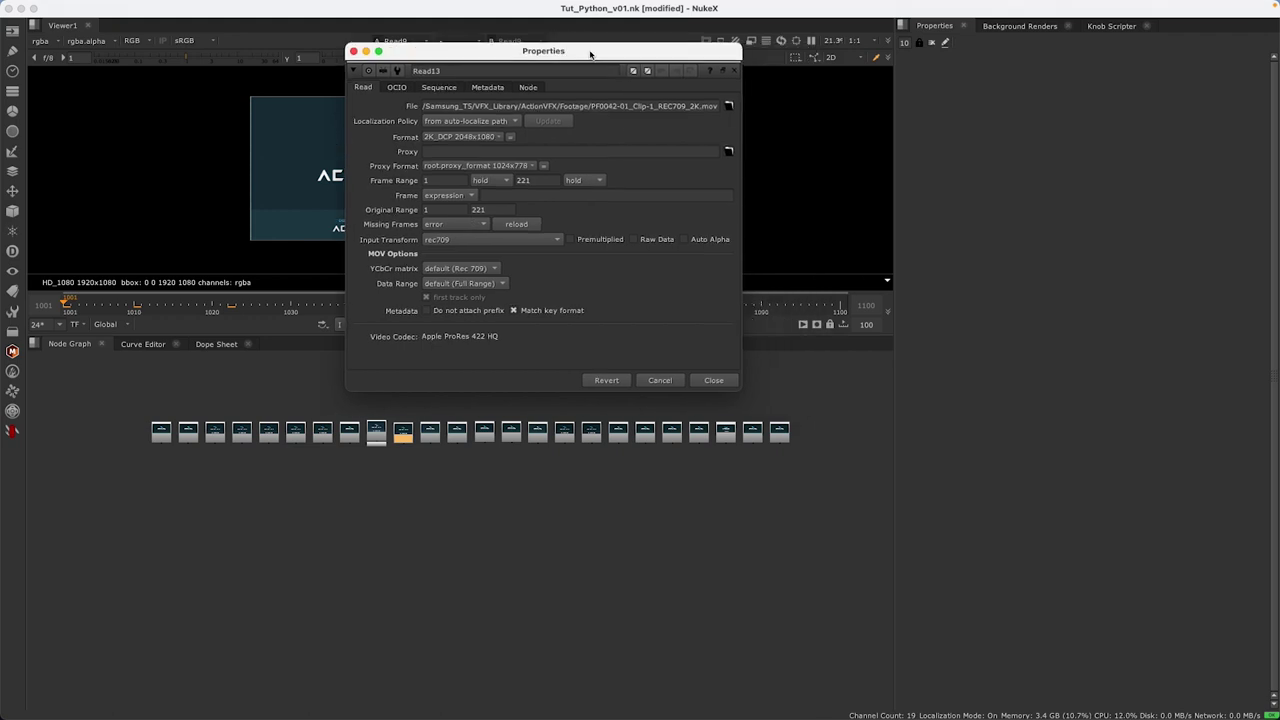
pyautogui.click(1108, 26)
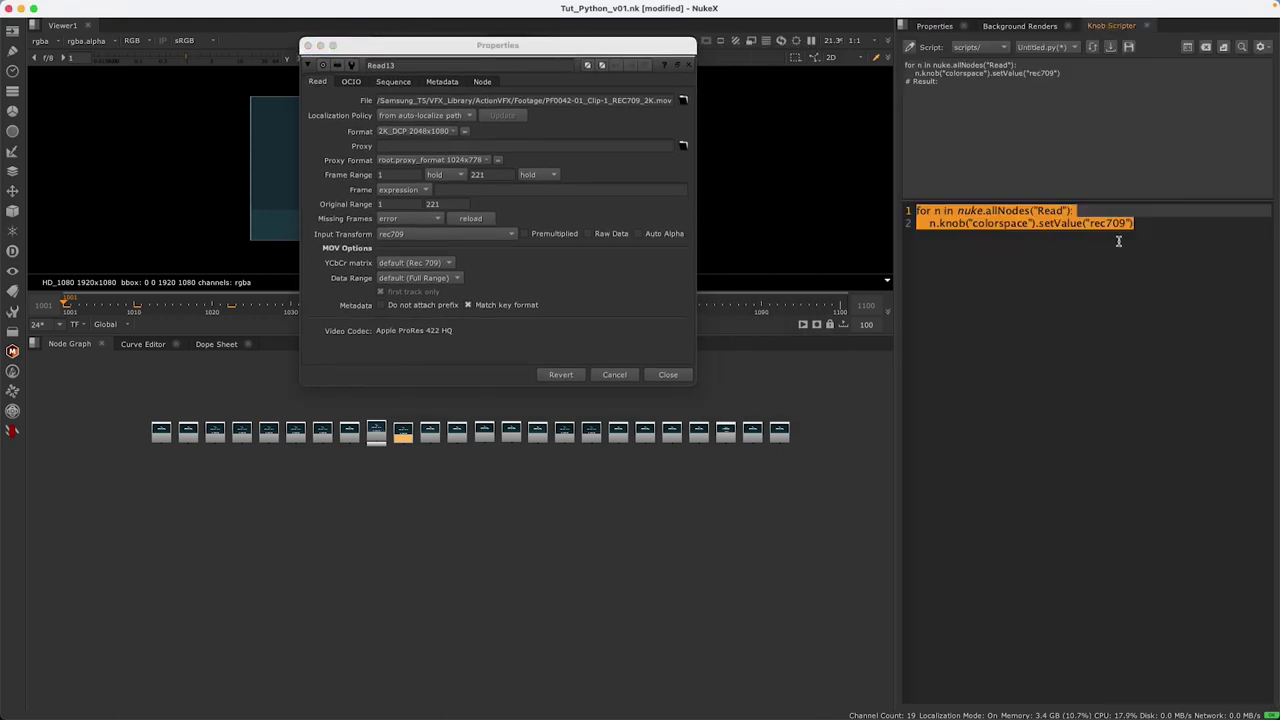
# - Add a third loop line setting frame_mode to 'Start at' and run the loop
pyautogui.click(1154, 231)
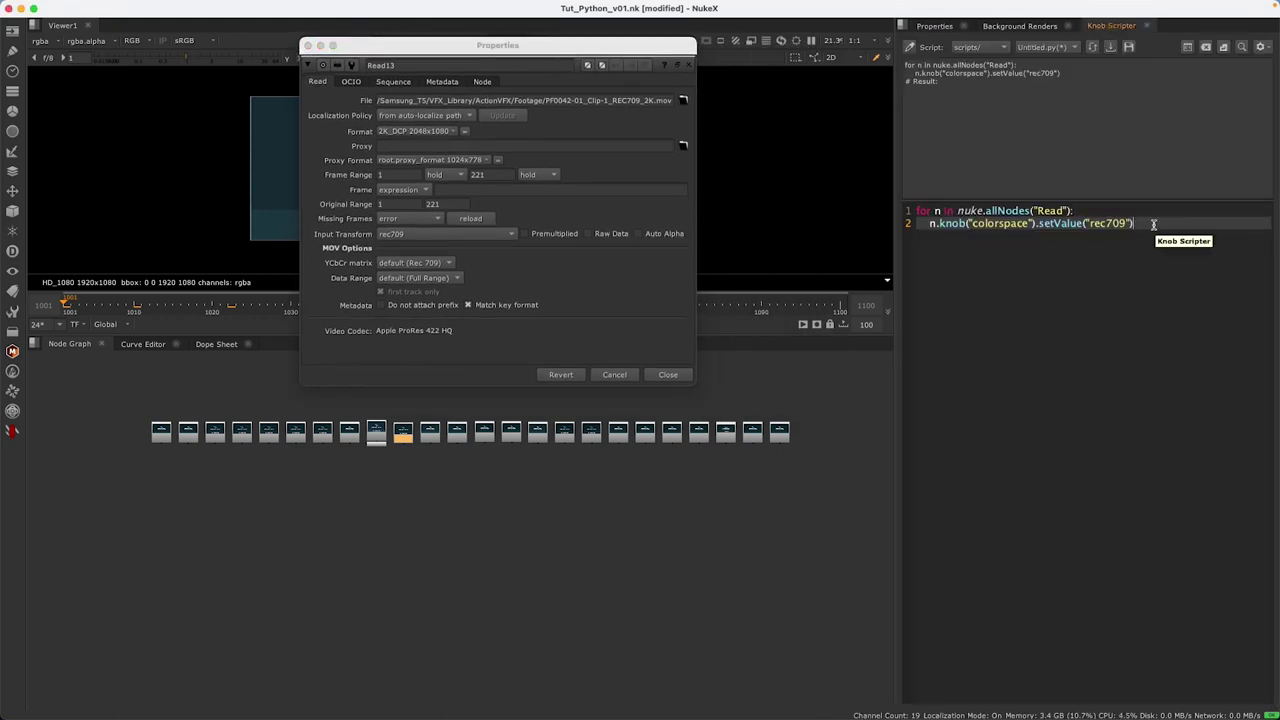
pyautogui.press('Return')
pyautogui.write('n.k')
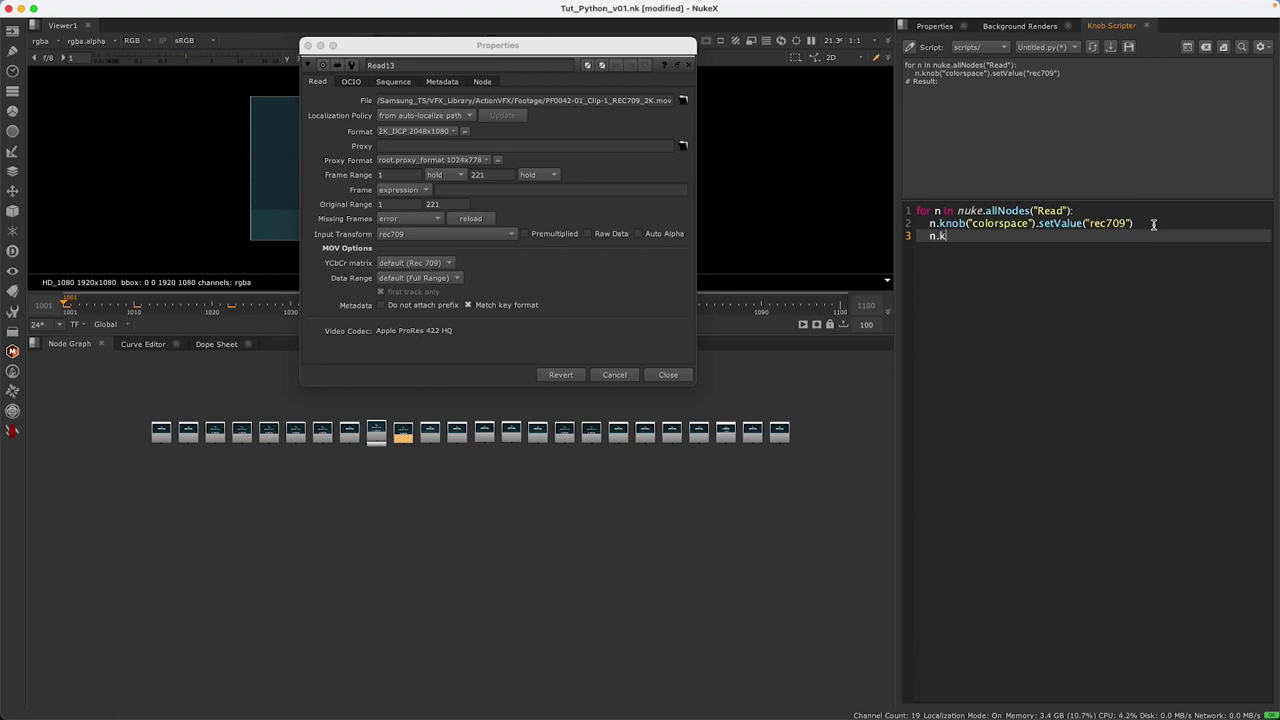
pyautogui.write('nob')
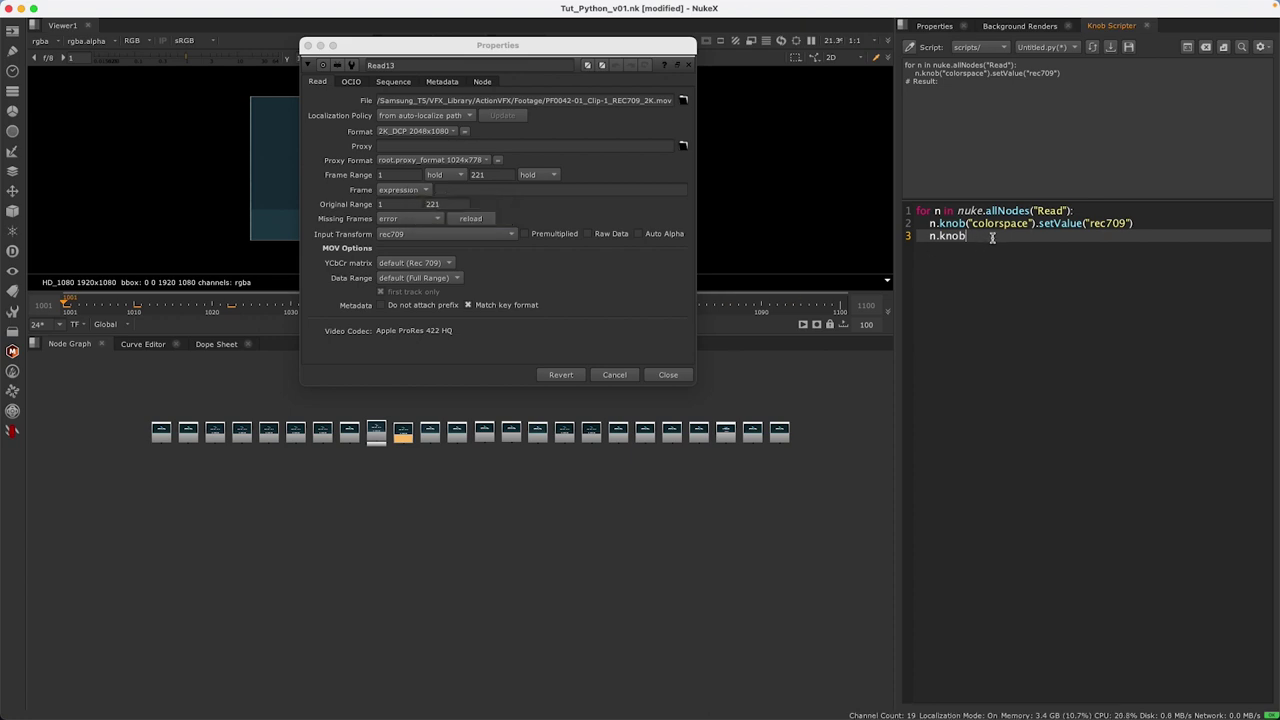
pyautogui.write('()')
pyautogui.write('rame')
pyautogui.write('mode')
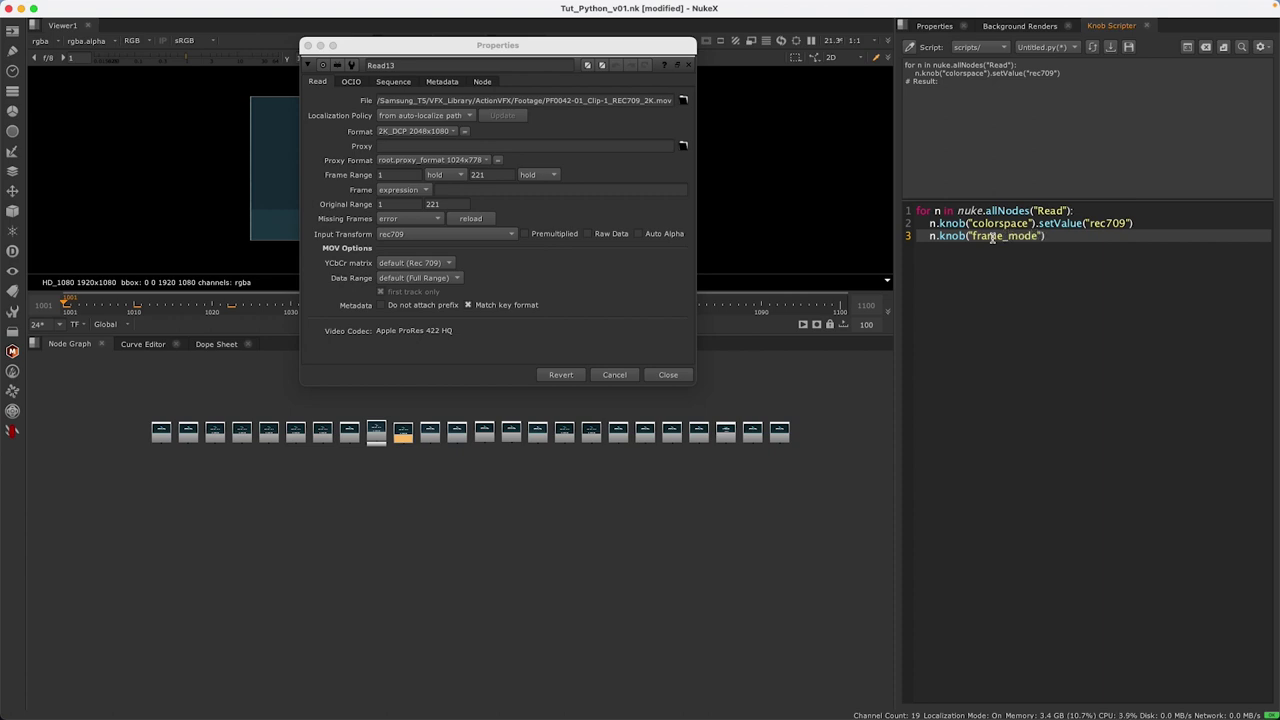
pyautogui.write('setVa')
pyautogui.write('(')
pyautogui.write('"Startat"')
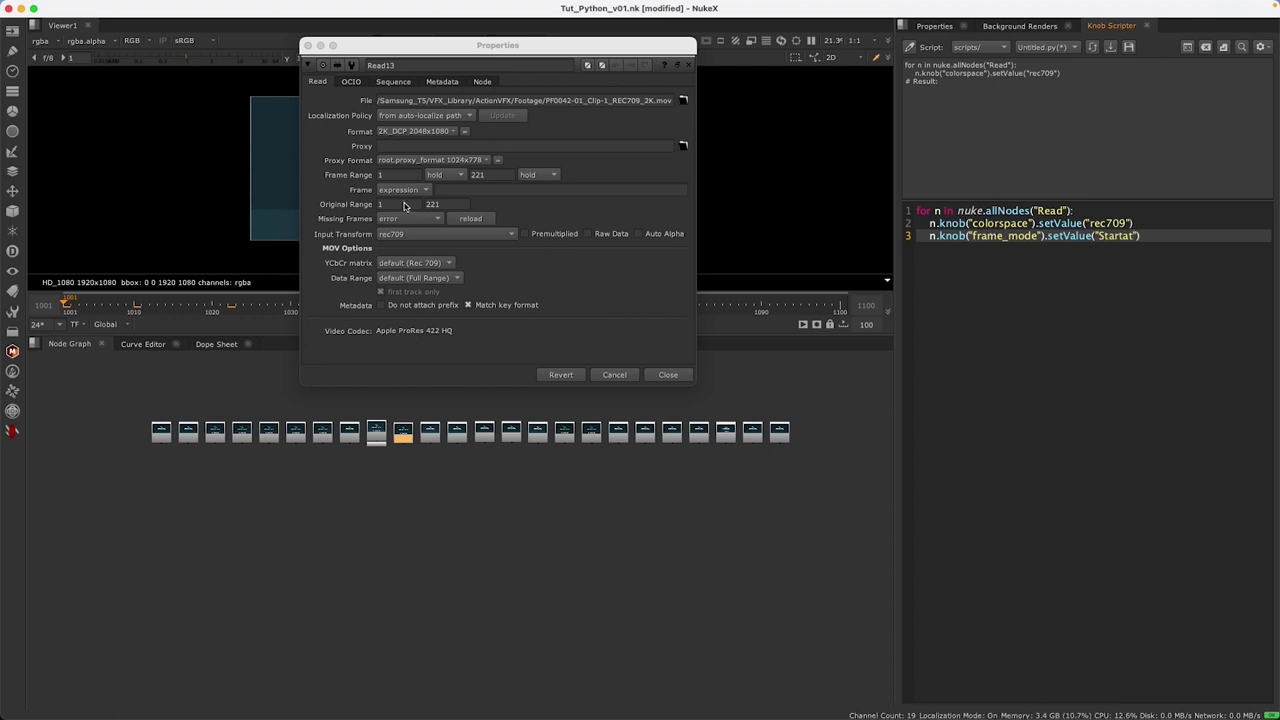
pyautogui.click(413, 234)
pyautogui.click(393, 234)
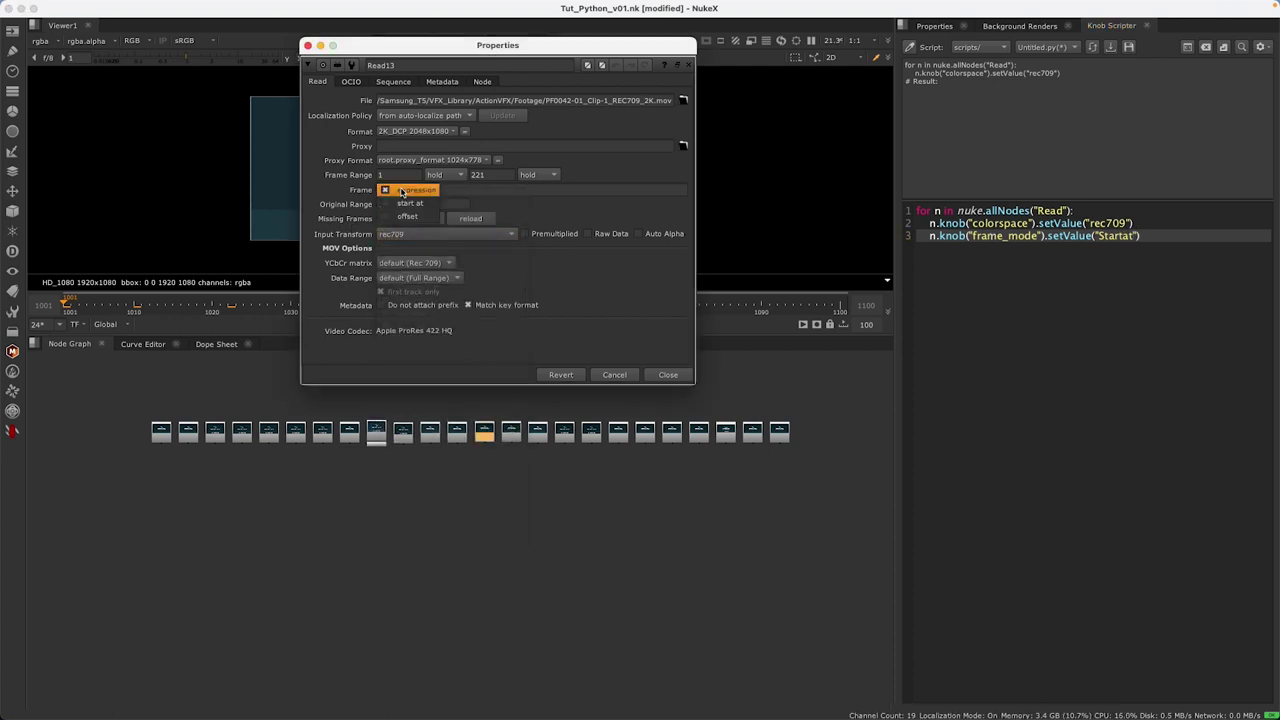
pyautogui.click(1125, 236)
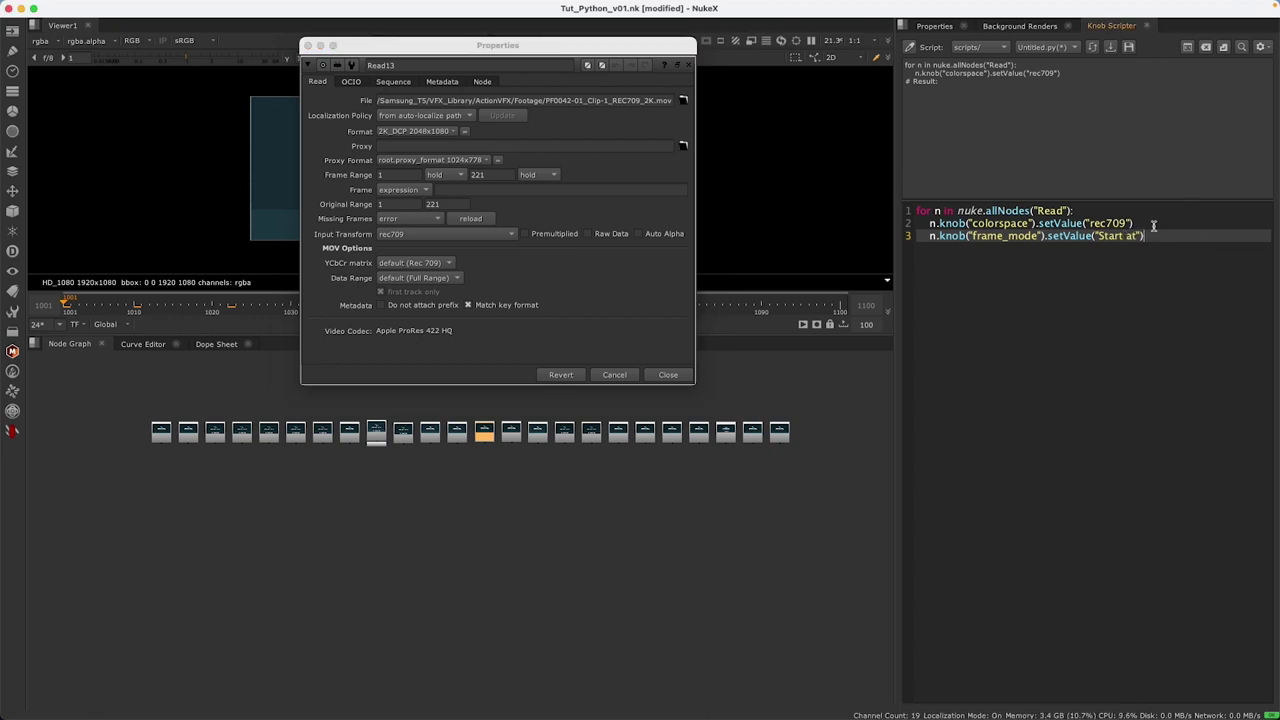
pyautogui.press('super+a')
pyautogui.press('super+Return')
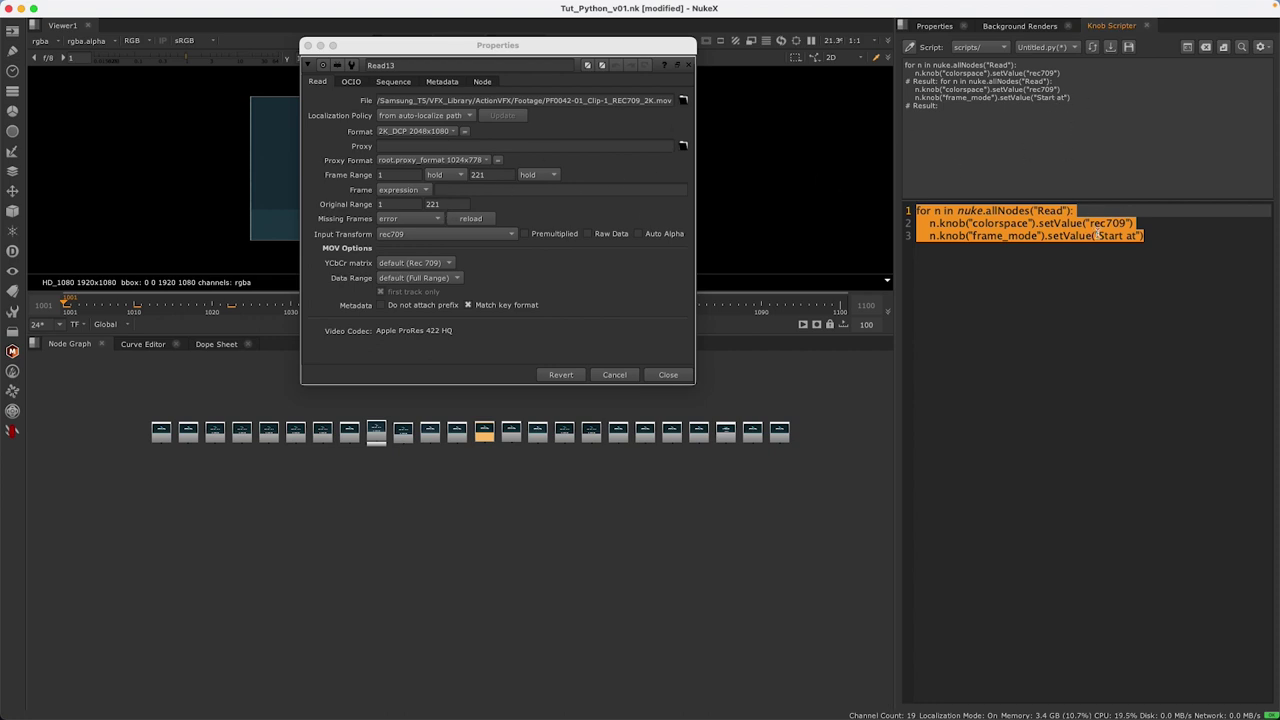
# - Correct the value to lowercase 'start at', rerun, and confirm Read13's frame mode
pyautogui.click(1103, 236)
pyautogui.press('Delete')
pyautogui.write('s')
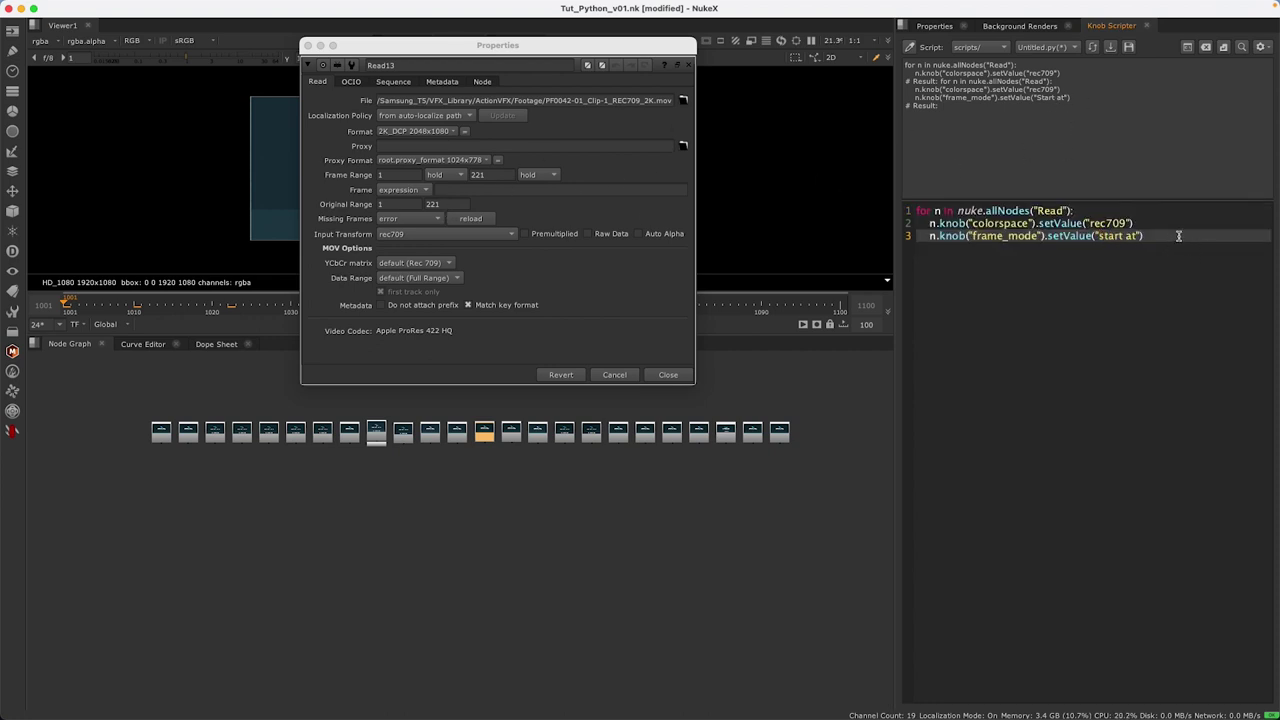
pyautogui.press('super+a')
pyautogui.press('super+Return')
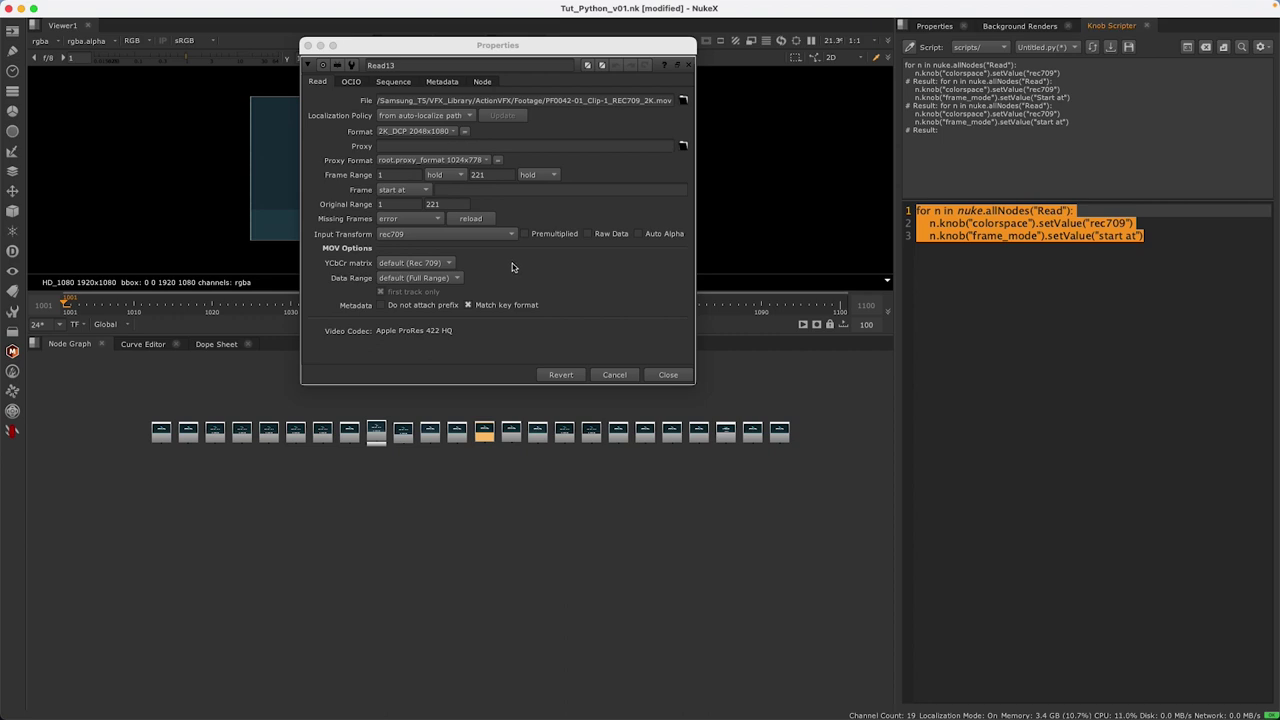
pyautogui.click(411, 191)
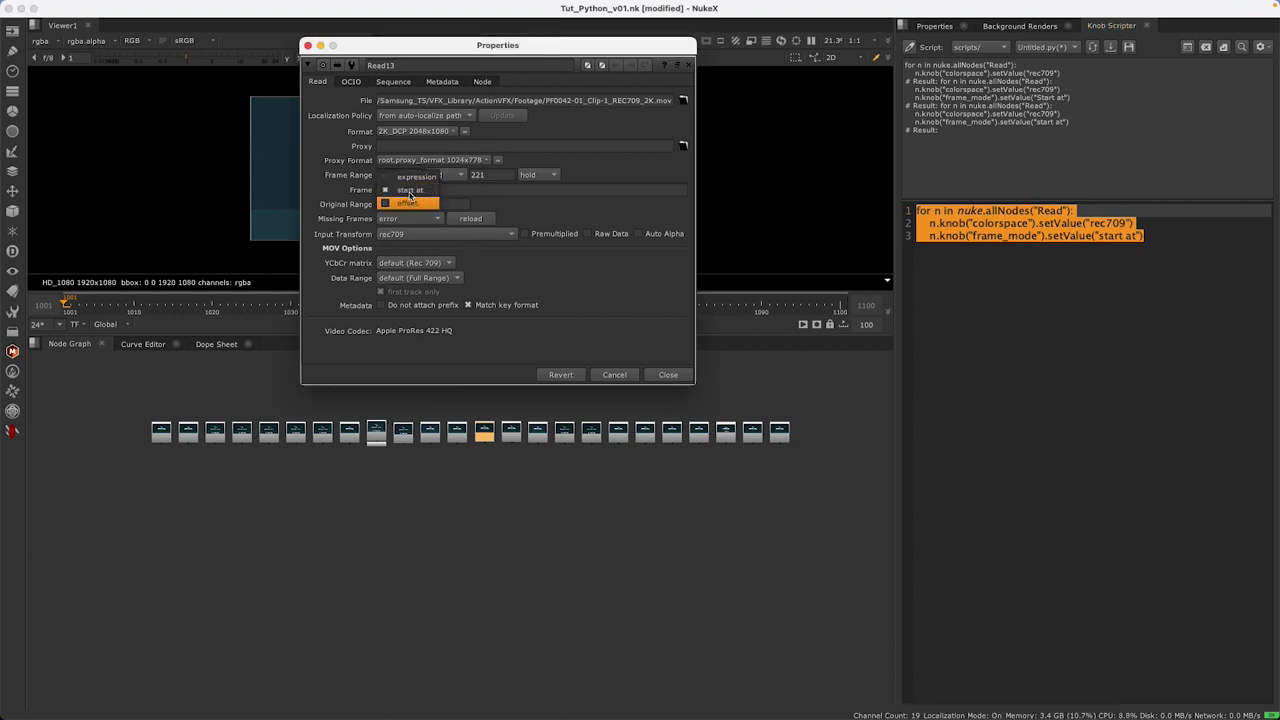
pyautogui.click(518, 189)
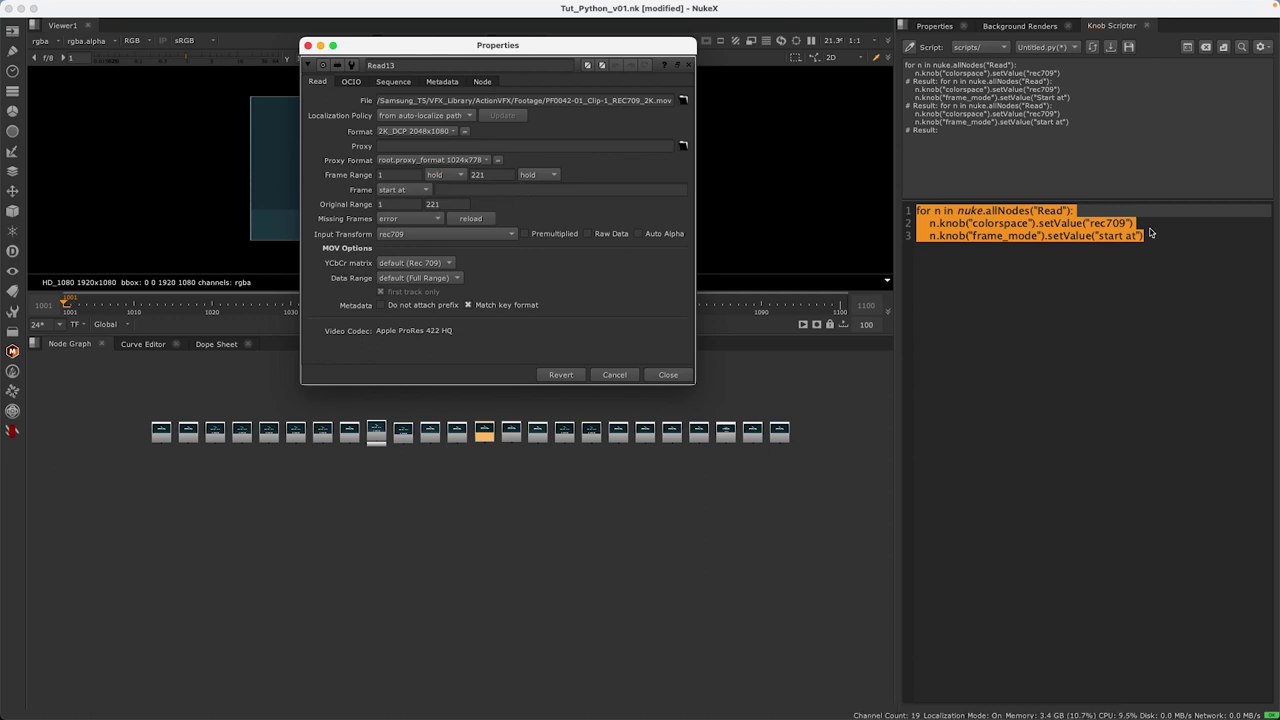
pyautogui.click(1155, 235)
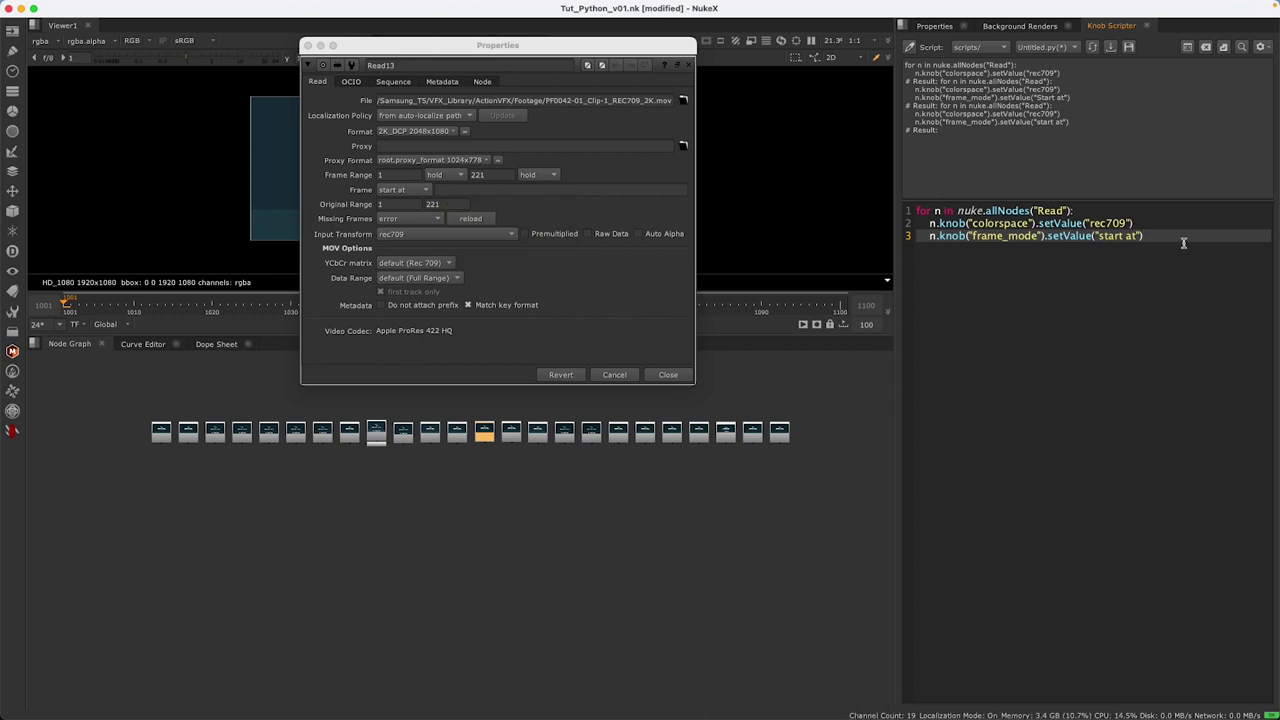
# - Add a fourth line setting the 'frame' knob to '1001' and select the whole script
pyautogui.press('Return')
pyautogui.write('n.knob')
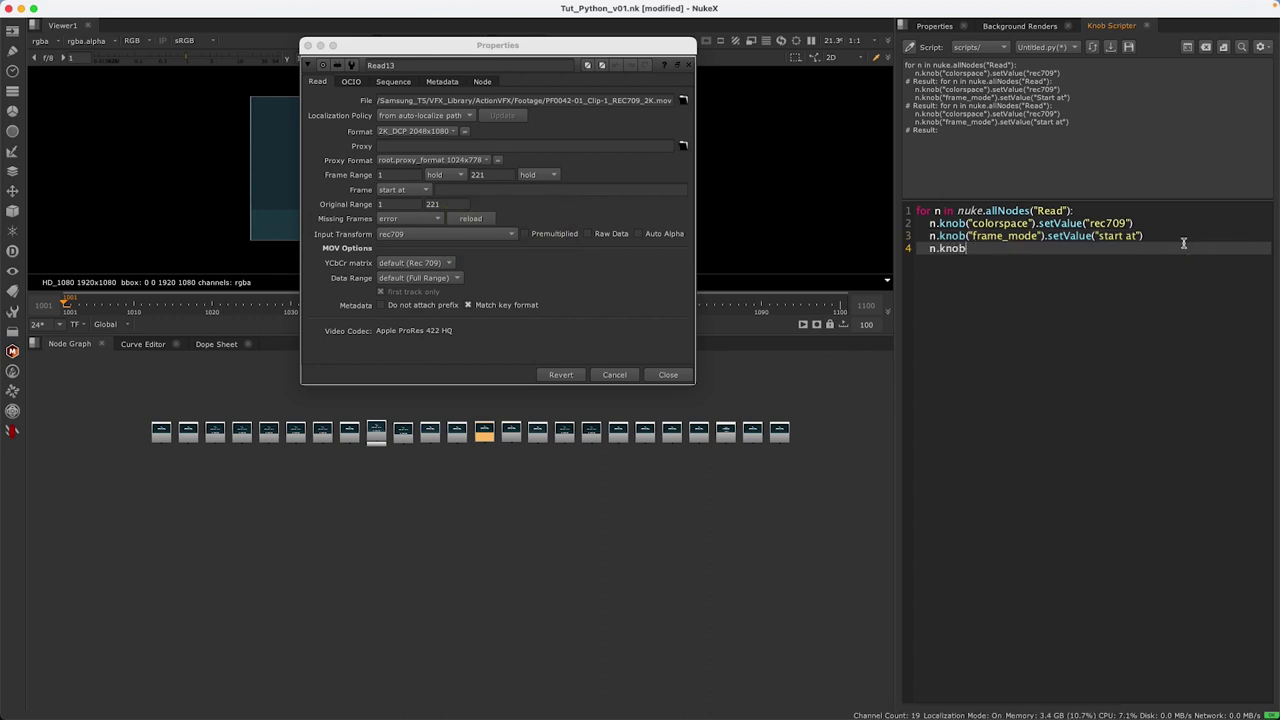
pyautogui.write('(')
pyautogui.write('ame')
pyautogui.write('Va')
pyautogui.write('01')
pyautogui.press('BackSpace')
pyautogui.press('BackSpace')
pyautogui.write('001')
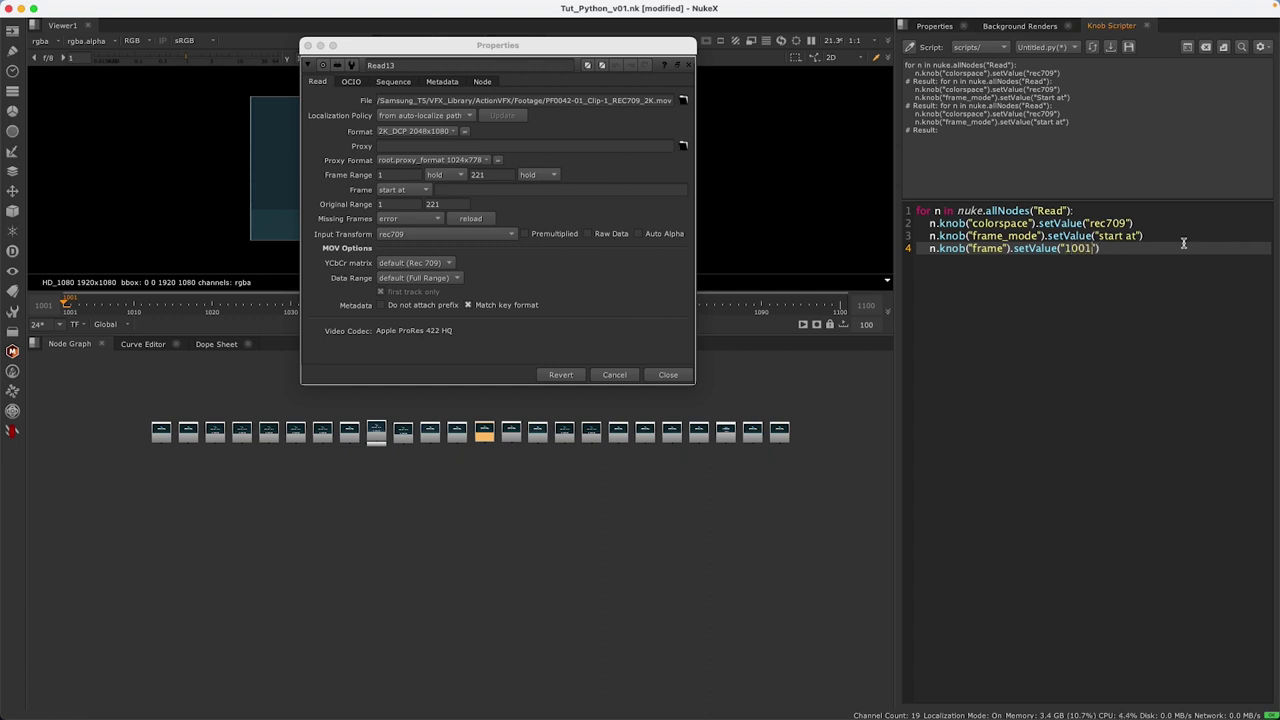
pyautogui.hotkey('ctrl', 'a')
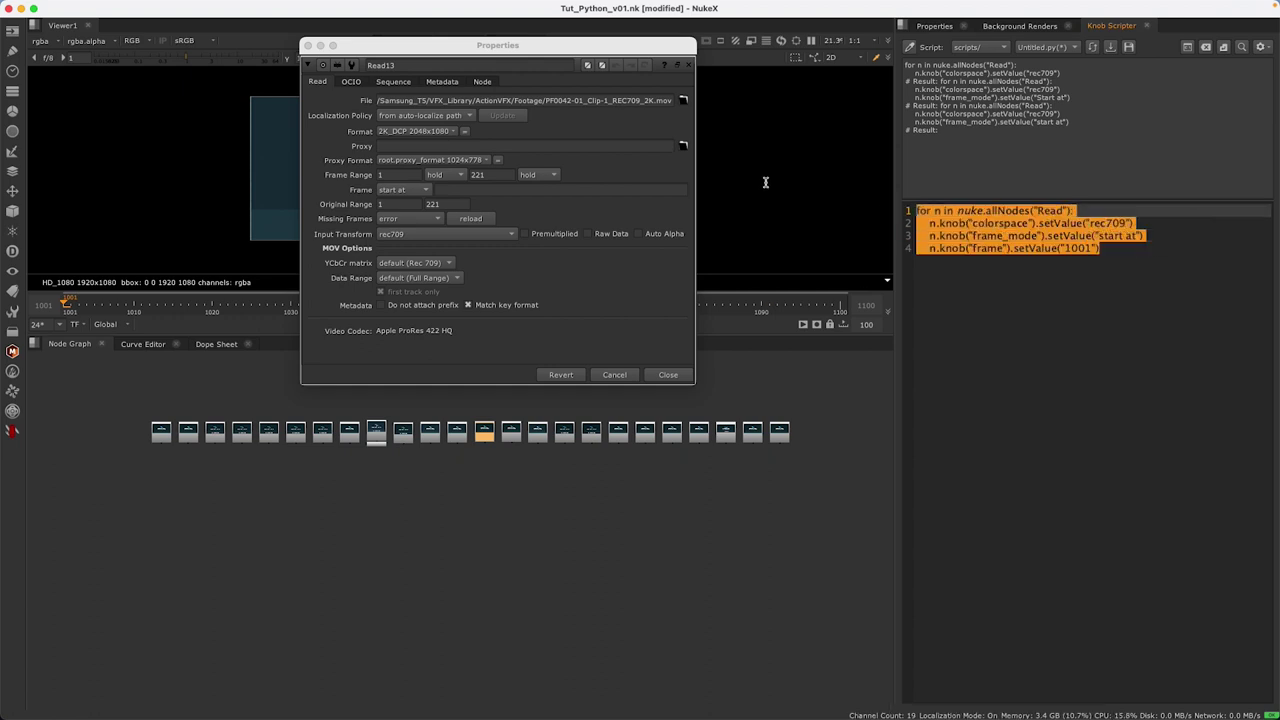
# - Create a ContactSheet below the Read row, connect all Reads to it, and view it
pyautogui.click(457, 502)
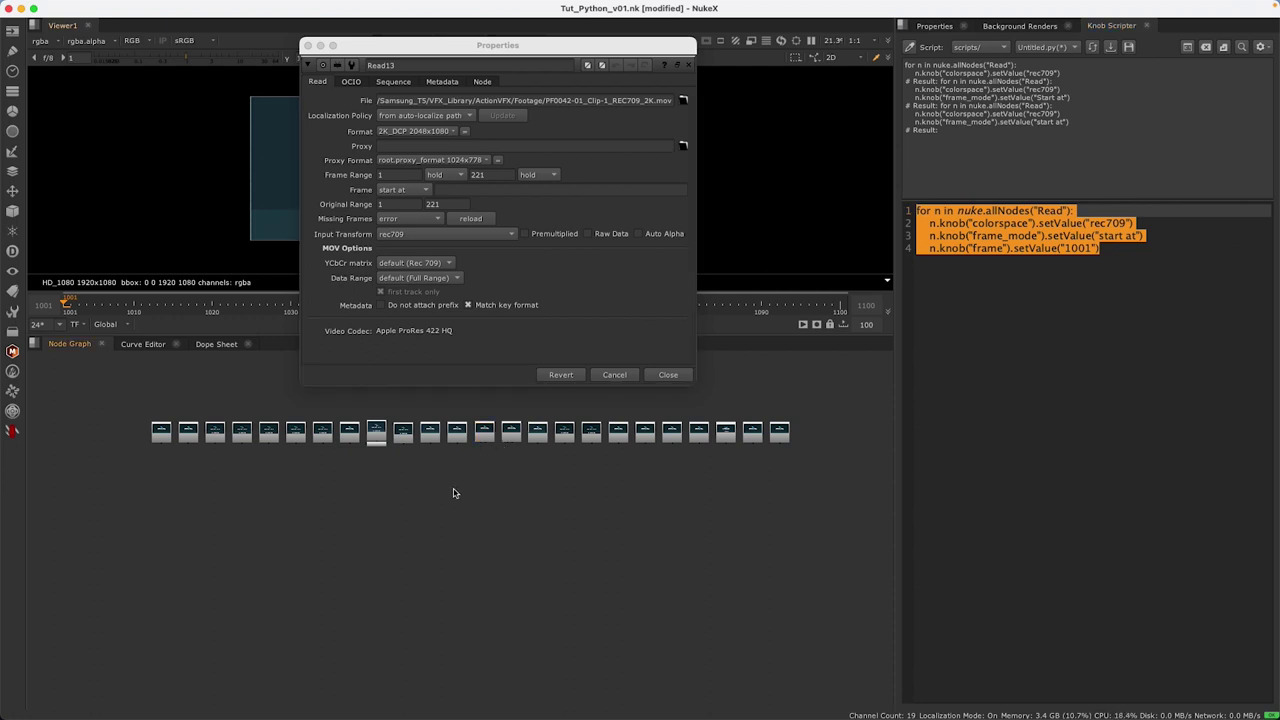
pyautogui.press('Tab')
pyautogui.write('contc')
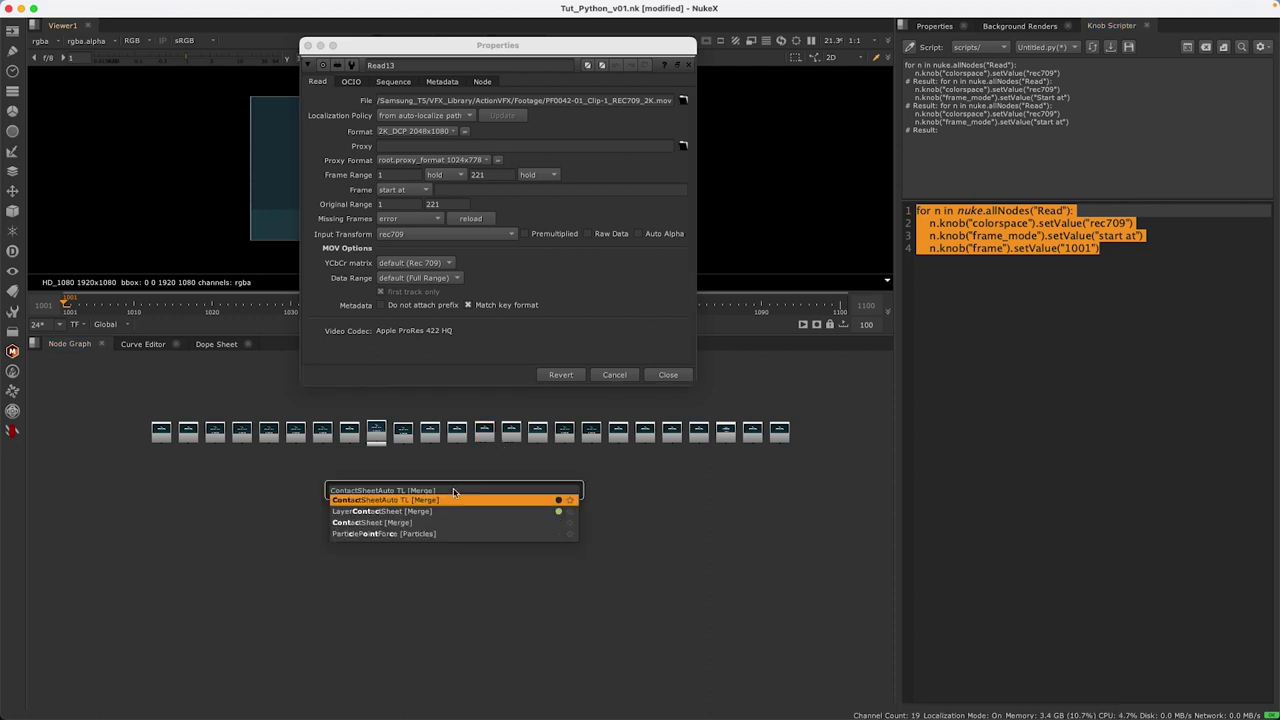
pyautogui.press('Return')
pyautogui.moveTo(349, 494); pyautogui.dragTo(357, 594)
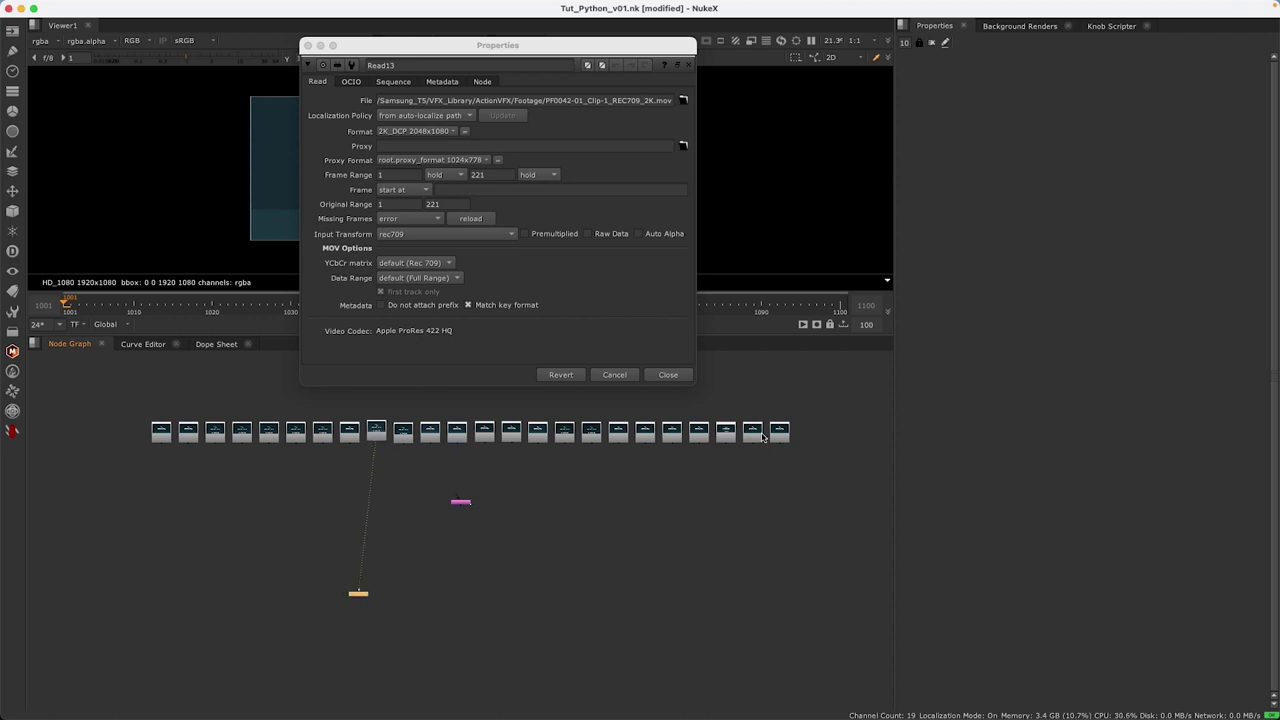
pyautogui.moveTo(838, 405); pyautogui.dragTo(94, 460)
pyautogui.keyDown('shift'); pyautogui.click(487, 500); pyautogui.keyUp('shift')
pyautogui.press('y')
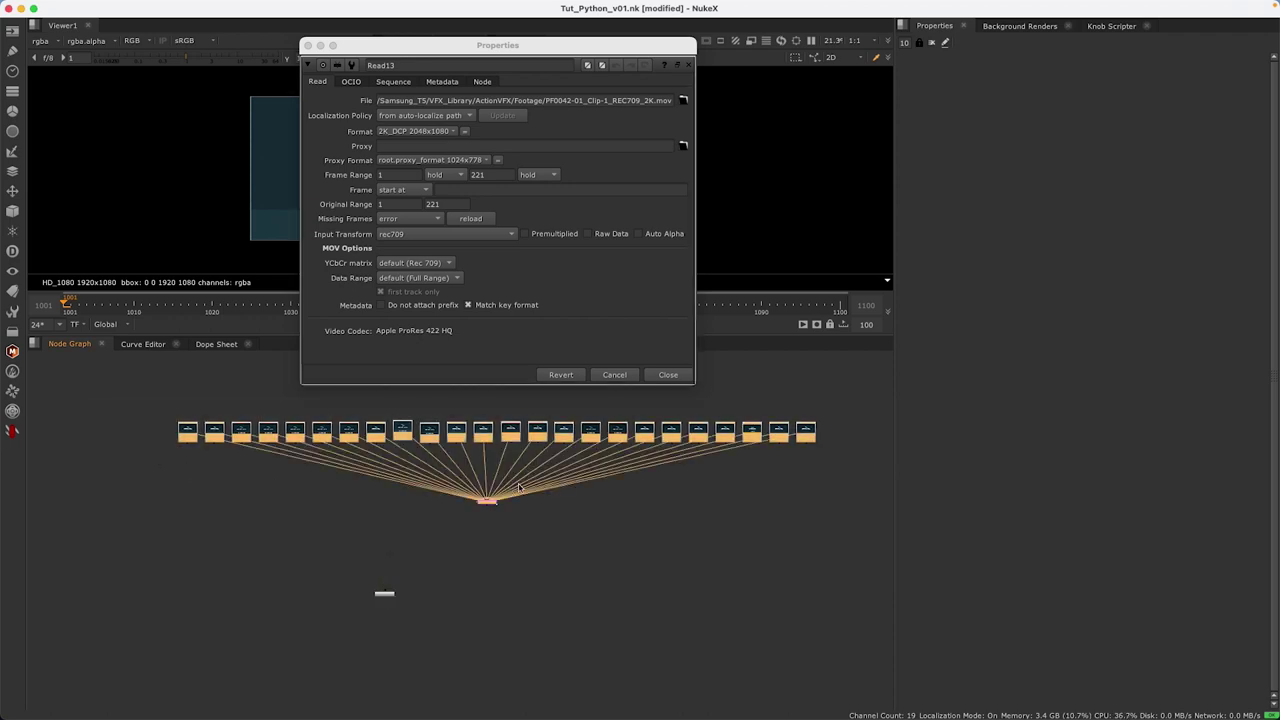
pyautogui.click(487, 500)
pyautogui.press('1')
pyautogui.moveTo(474, 45)
pyautogui.mouseDown()
pyautogui.moveTo(314, 306)
pyautogui.moveTo(502, 371)
pyautogui.moveTo(308, 361)
pyautogui.mouseUp()
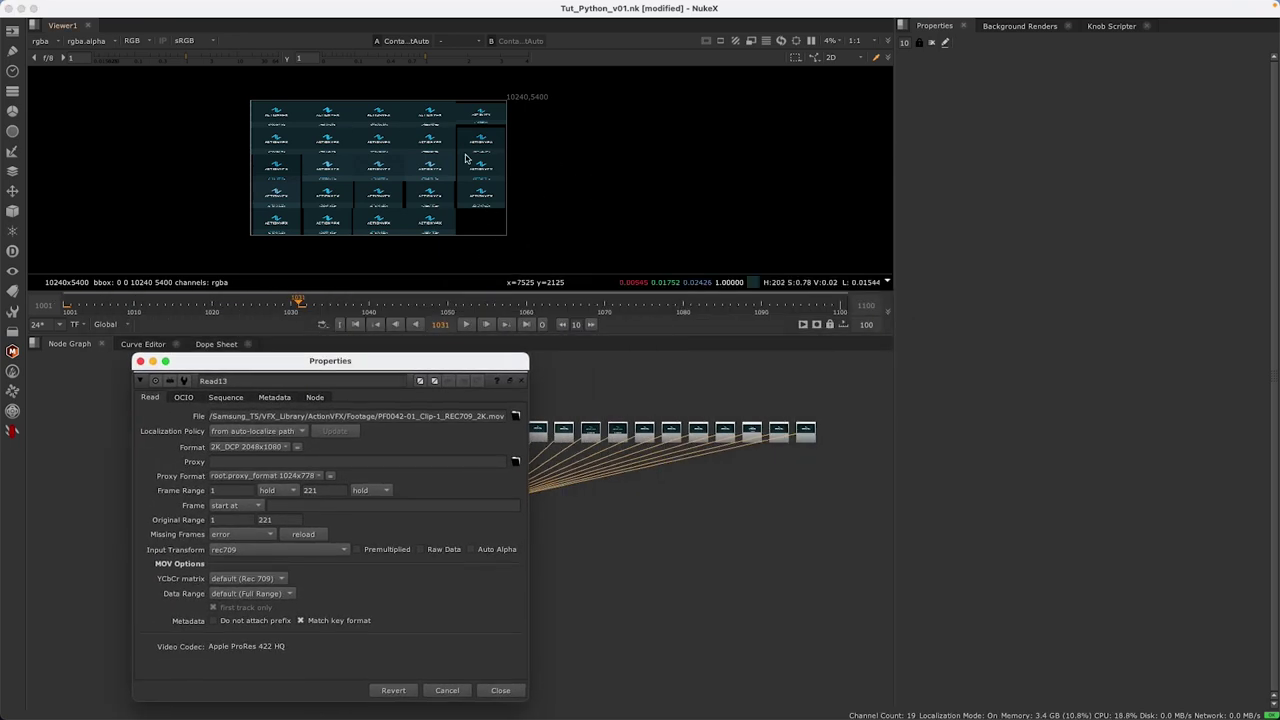
# - Run the four-line loop on all Read nodes and play the timeline to check the clips
pyautogui.click(1120, 28)
pyautogui.click(1121, 248)
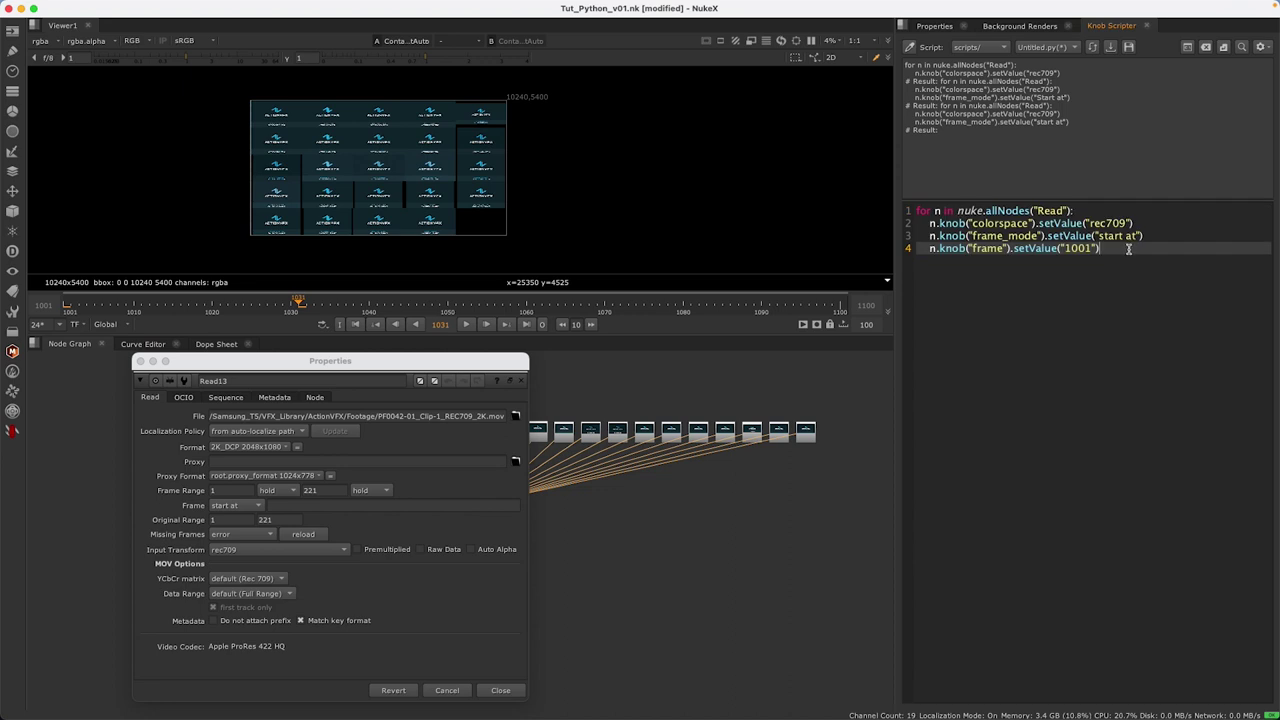
pyautogui.moveTo(1121, 248); pyautogui.dragTo(915, 211)
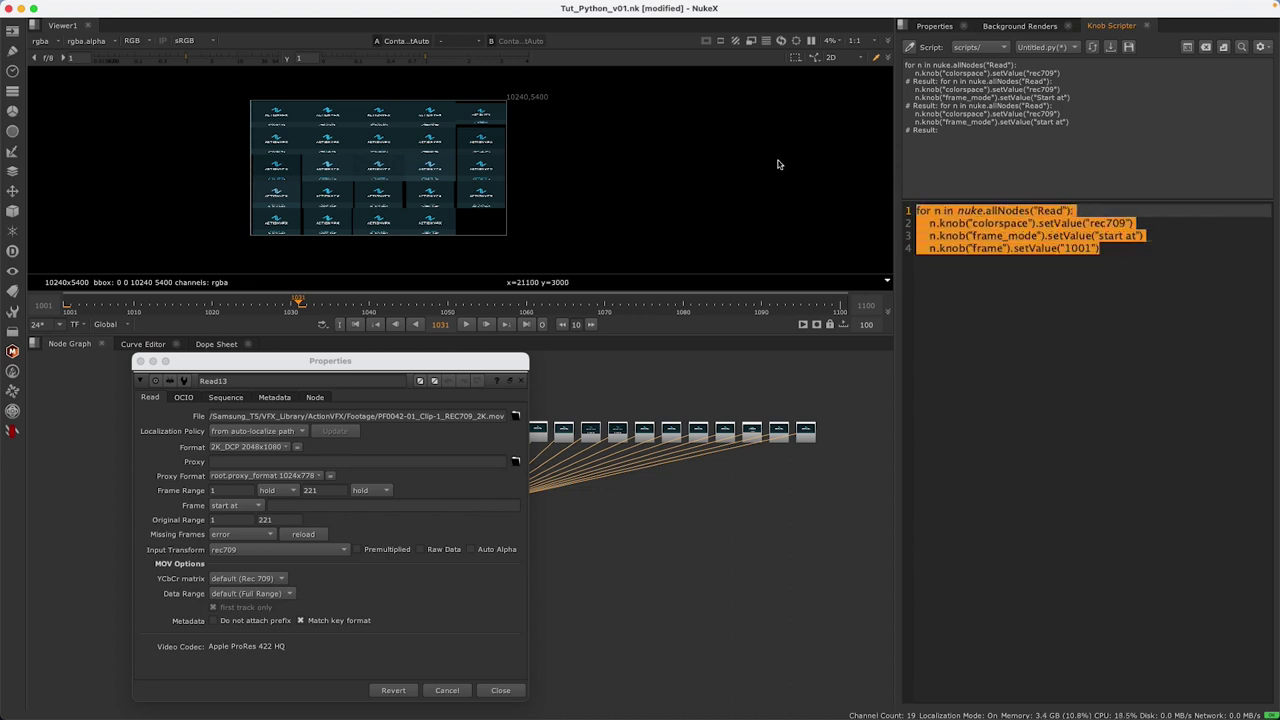
pyautogui.hotkey('ctrl', 'Return')
pyautogui.press('l')
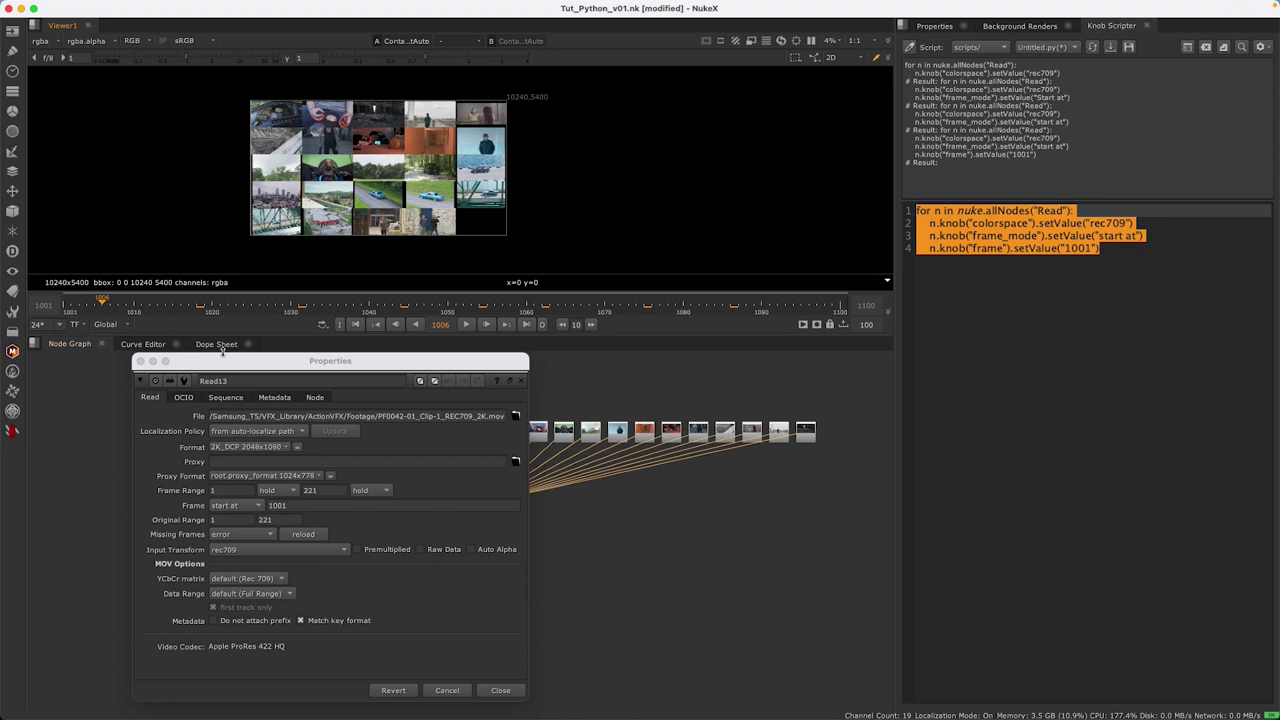
pyautogui.moveTo(347, 361); pyautogui.dragTo(552, 120)
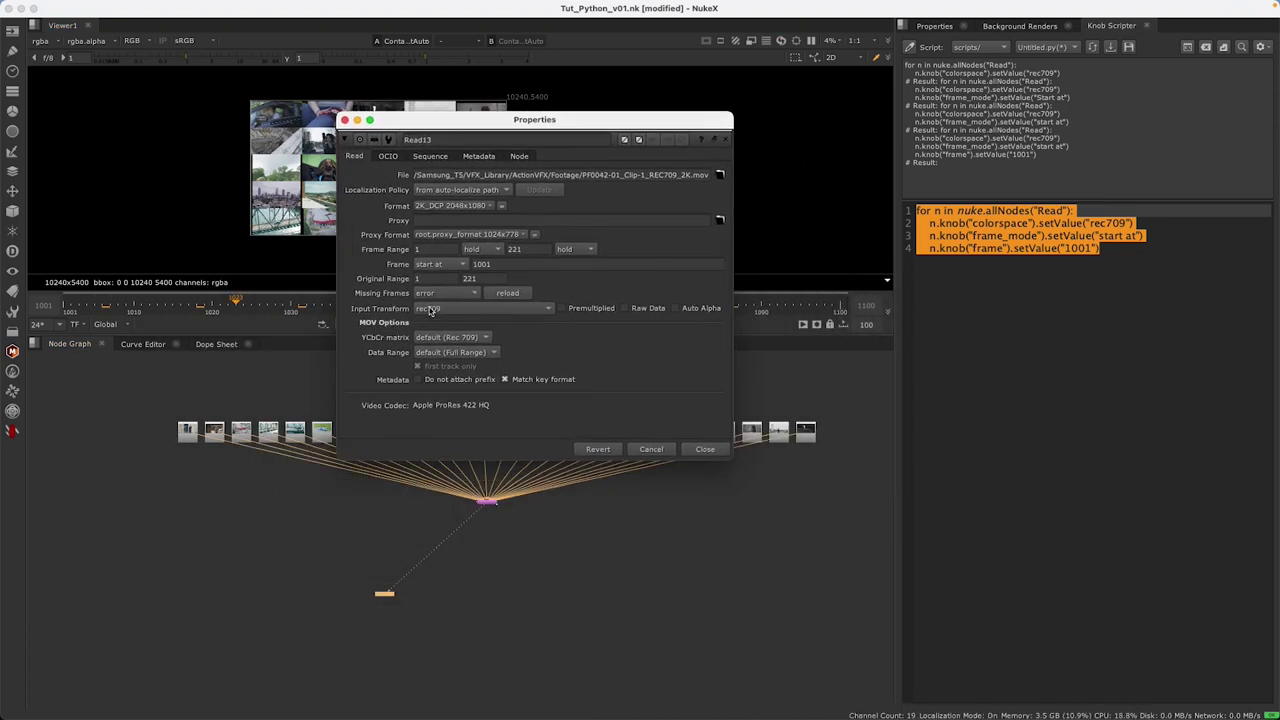
pyautogui.moveTo(536, 124)
pyautogui.mouseDown()
pyautogui.moveTo(445, 249)
pyautogui.moveTo(445, 335)
pyautogui.mouseUp()
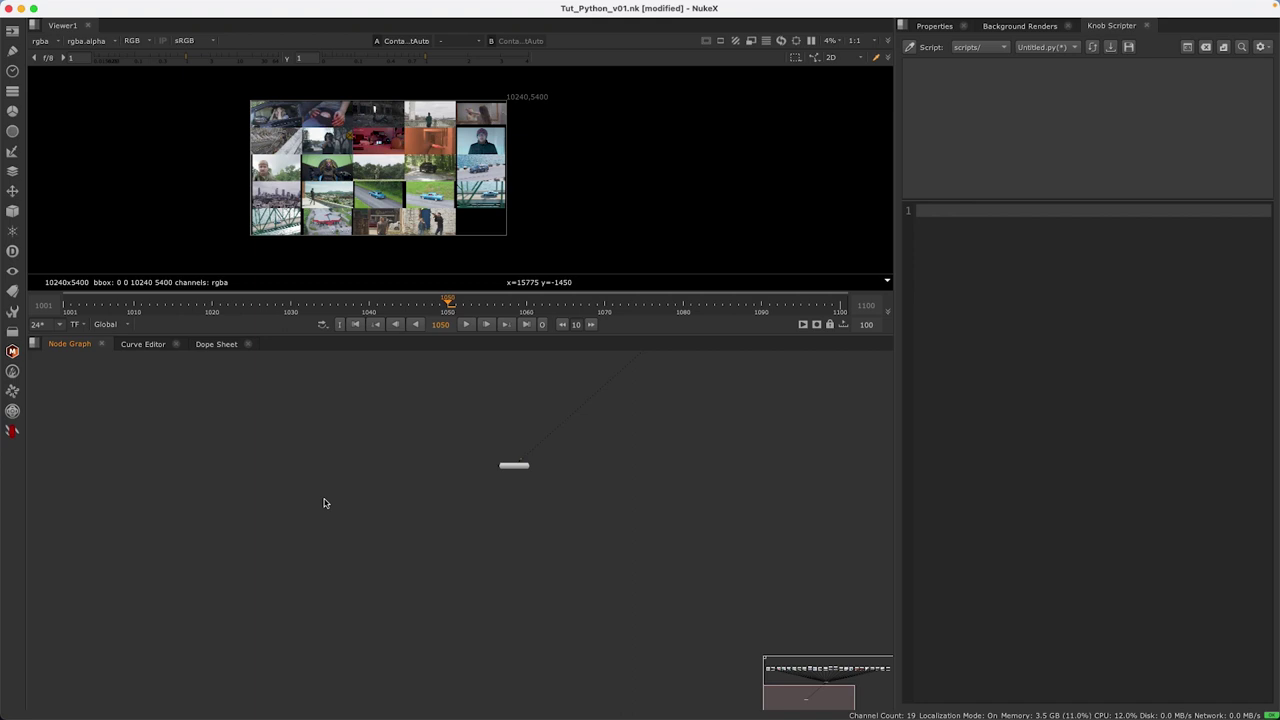
# - Paste the prepared CornerPin2D, Grade and ColorCorrect node columns and frame them
pyautogui.hotkey('ctrl', 'v')
pyautogui.click(317, 494)
pyautogui.press('f')
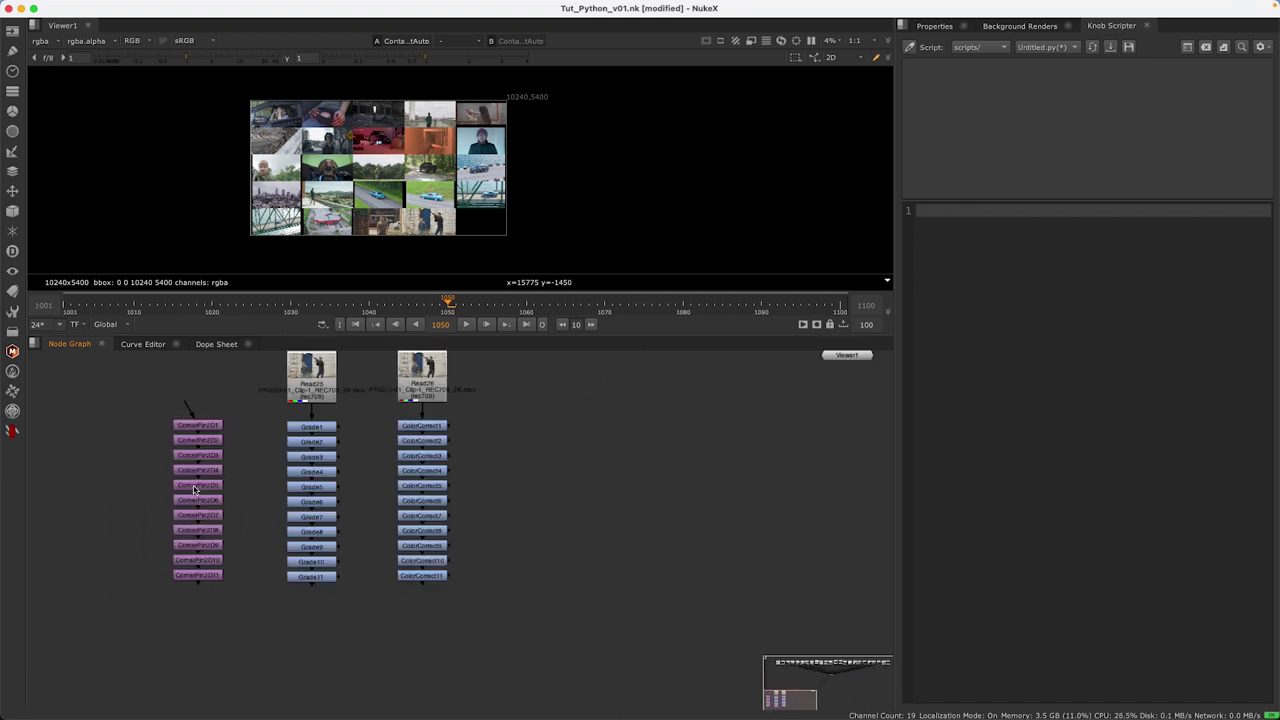
# - Open CornerPin2D11 and CornerPin2D9 properties side by side and check the shutter offset choices
pyautogui.doubleClick(206, 573)
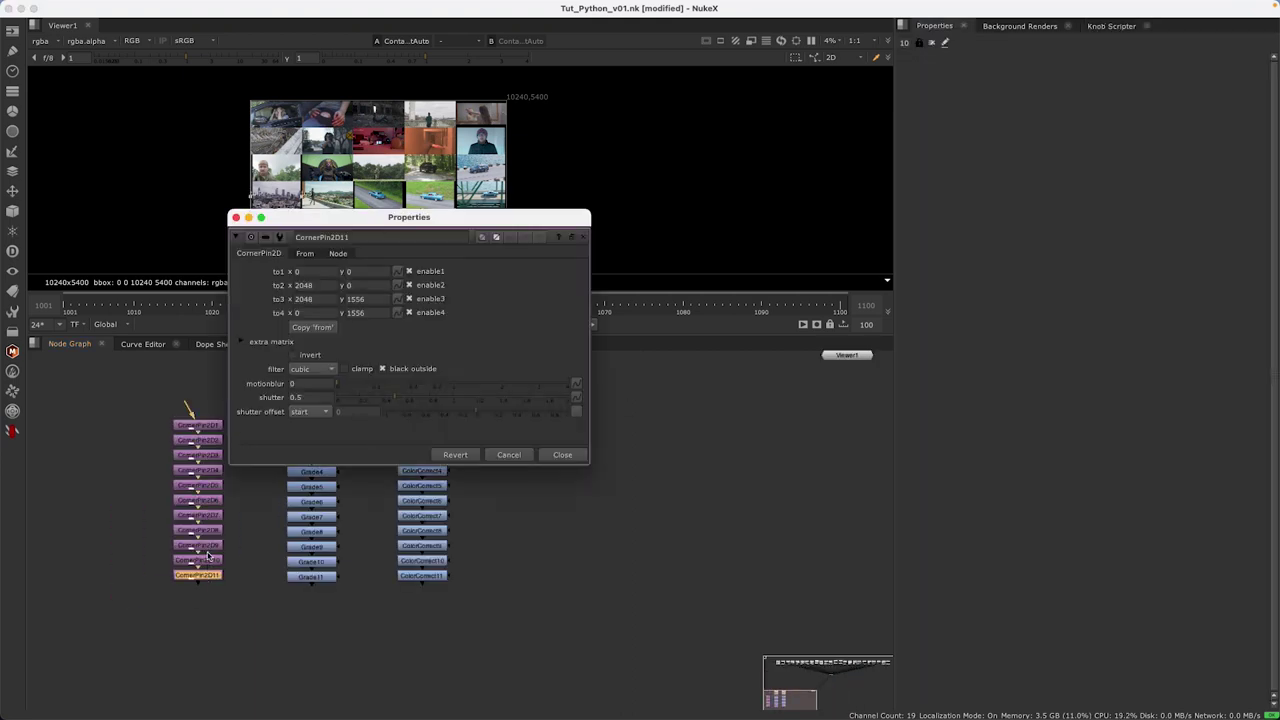
pyautogui.click(206, 547)
pyautogui.doubleClick(206, 547)
pyautogui.moveTo(634, 325); pyautogui.dragTo(757, 197)
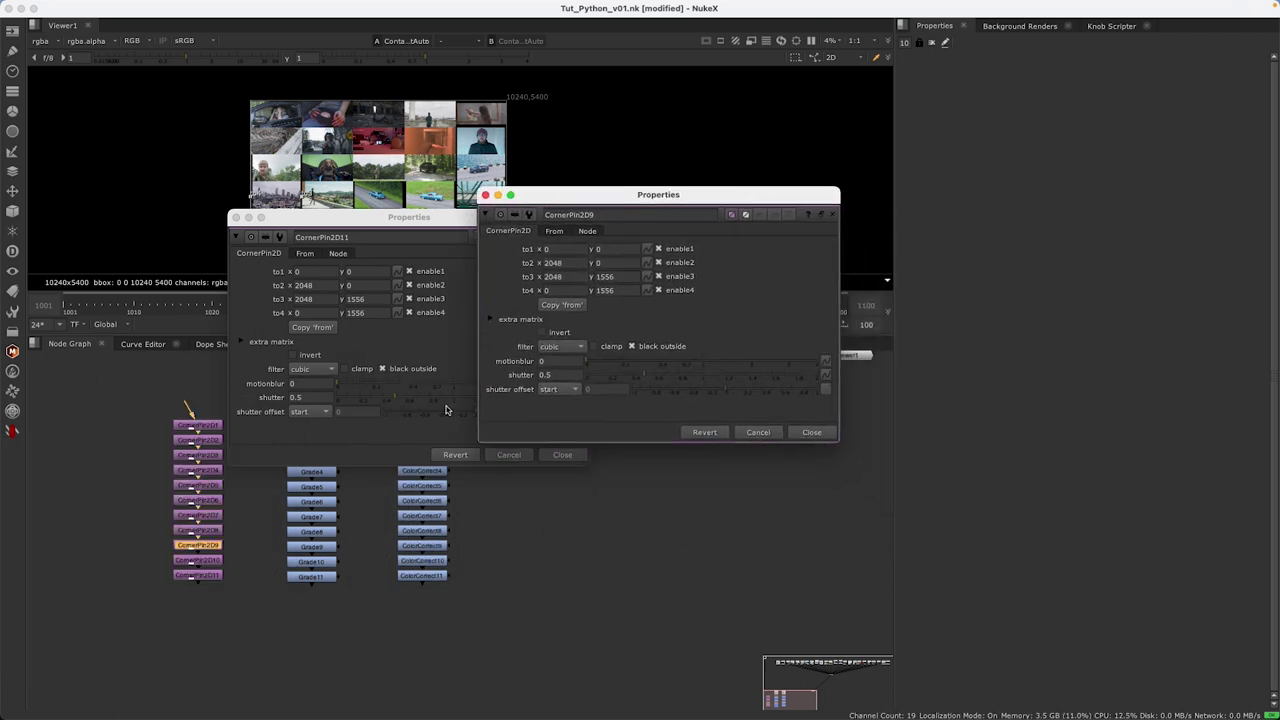
pyautogui.click(316, 414)
pyautogui.click(305, 412)
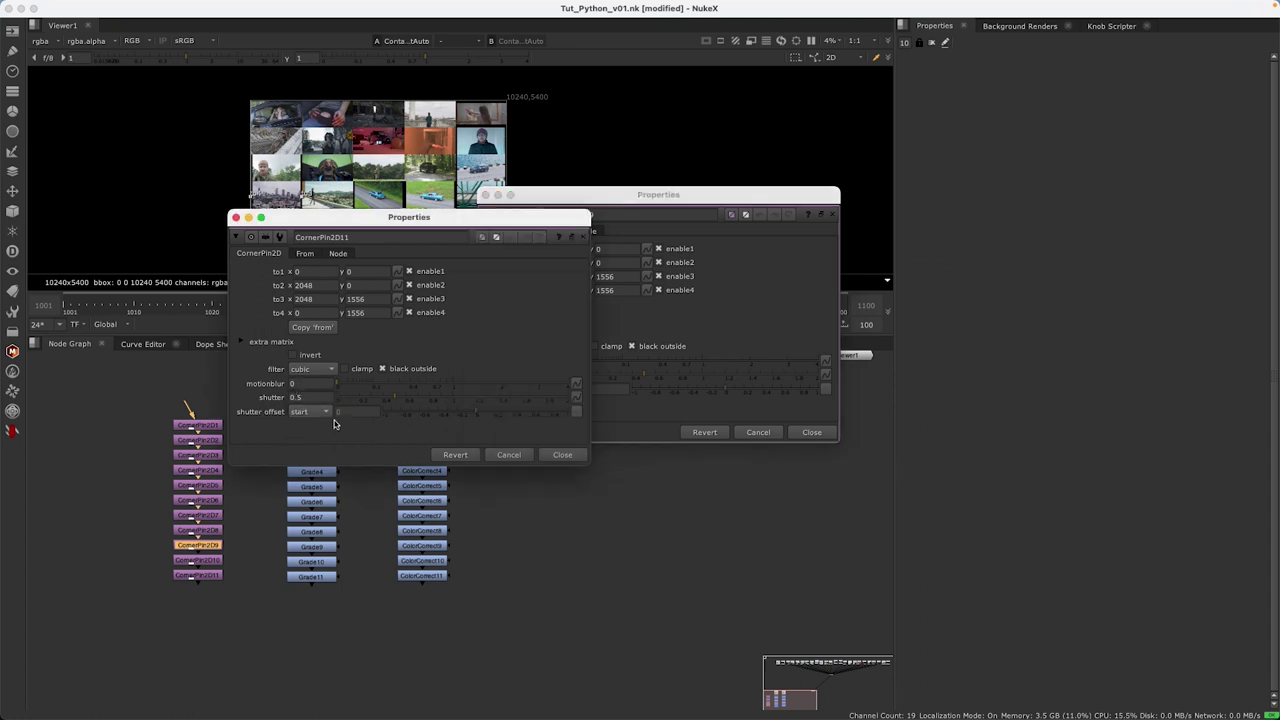
pyautogui.moveTo(446, 236); pyautogui.dragTo(327, 207)
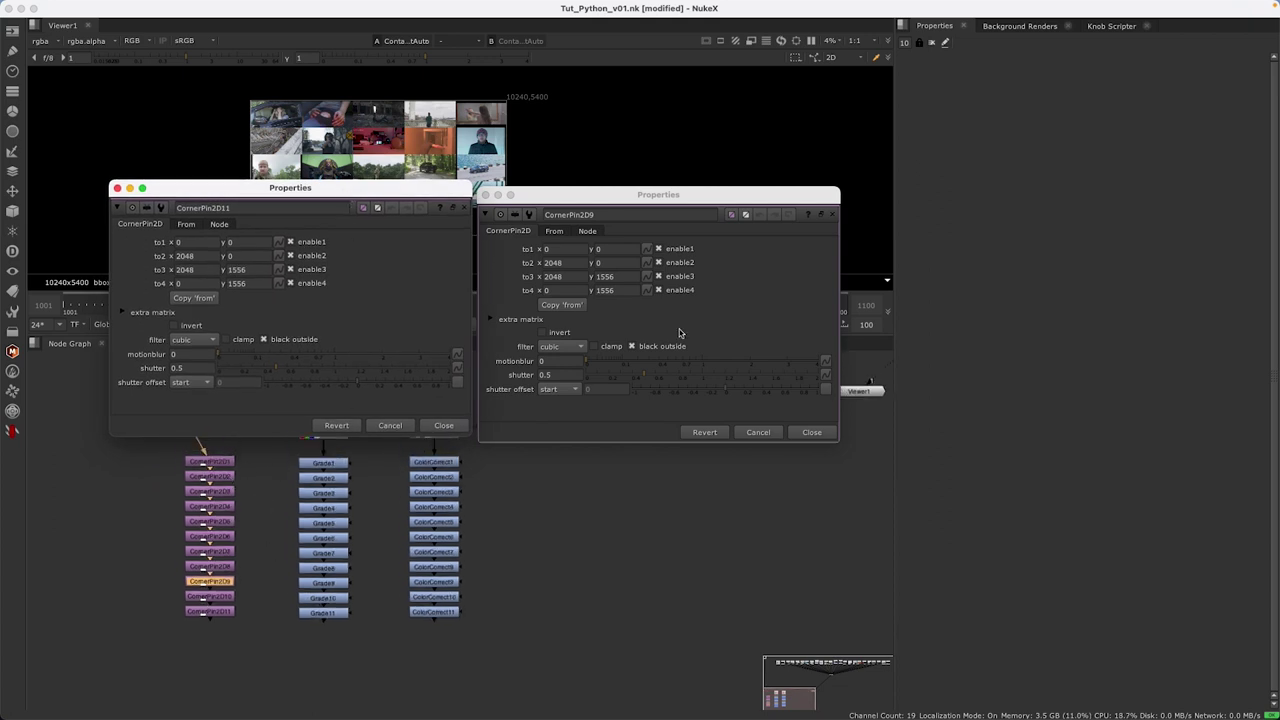
pyautogui.click(1116, 26)
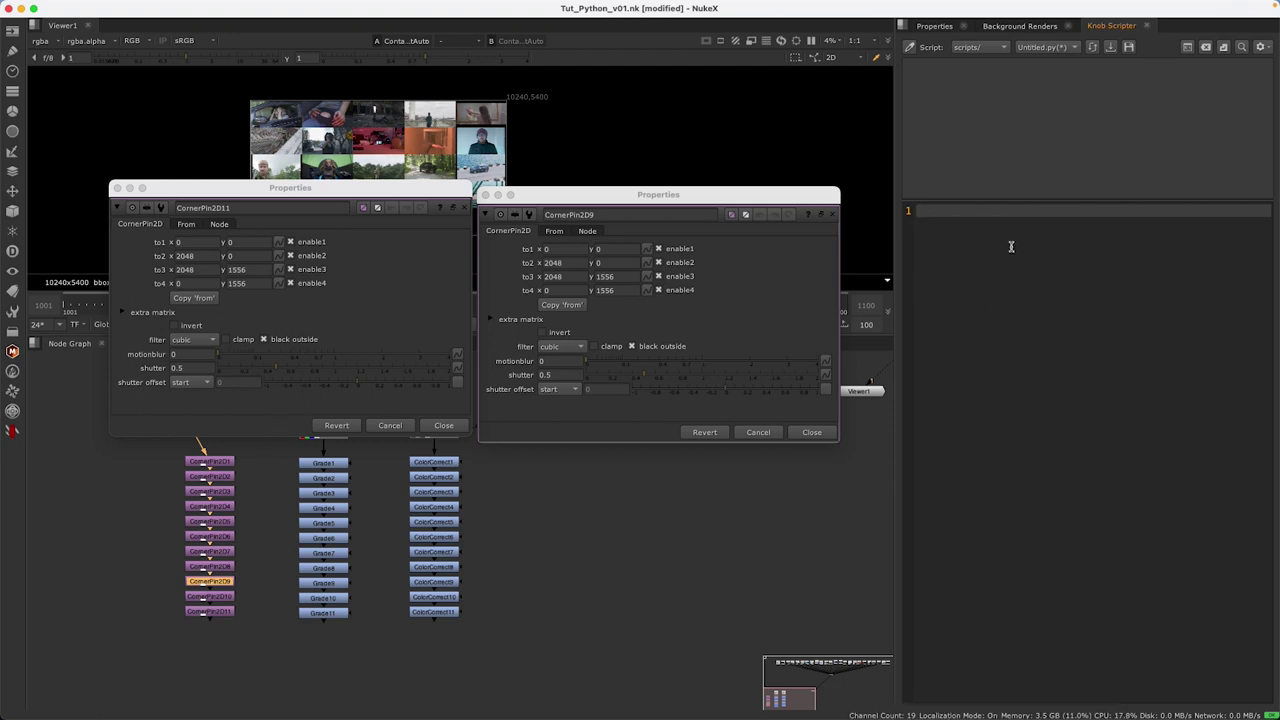
# - Start a loop over nuke.allNodes('CornerPin2D'), using the class name from CornerPin2D1's node info
pyautogui.write('for')
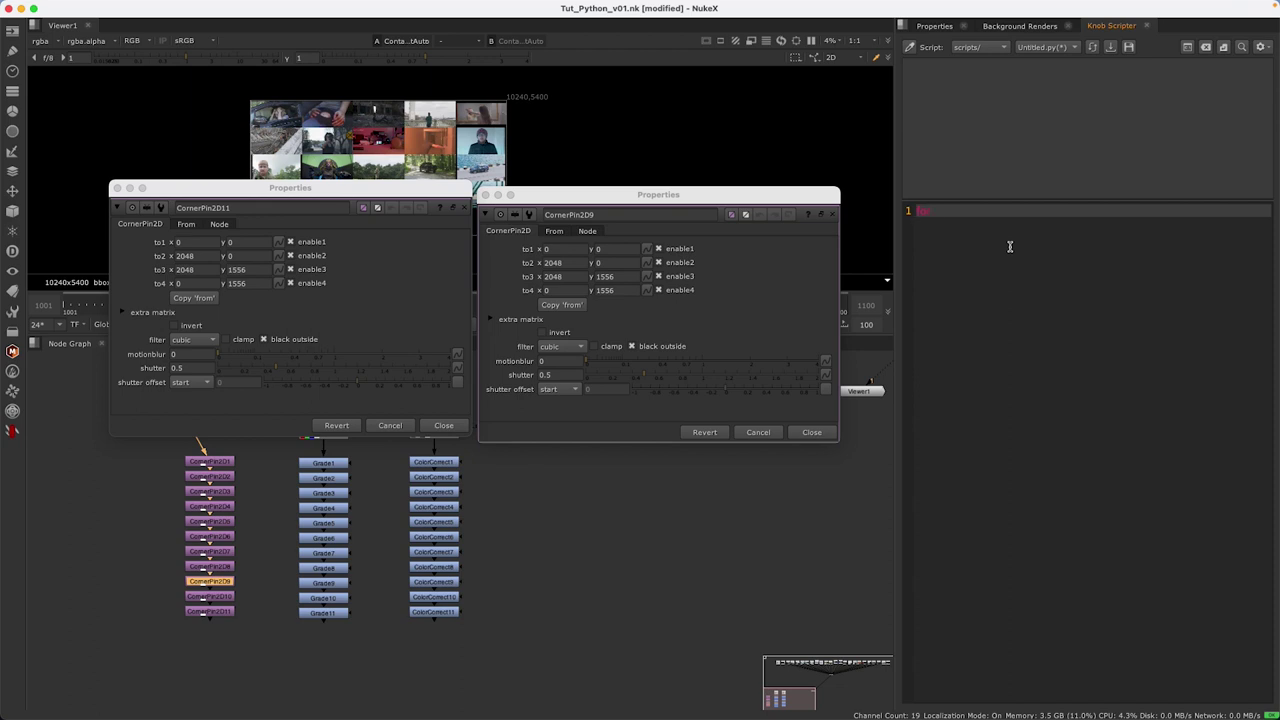
pyautogui.write(' n in nuke')
pyautogui.write('ornerPin")')
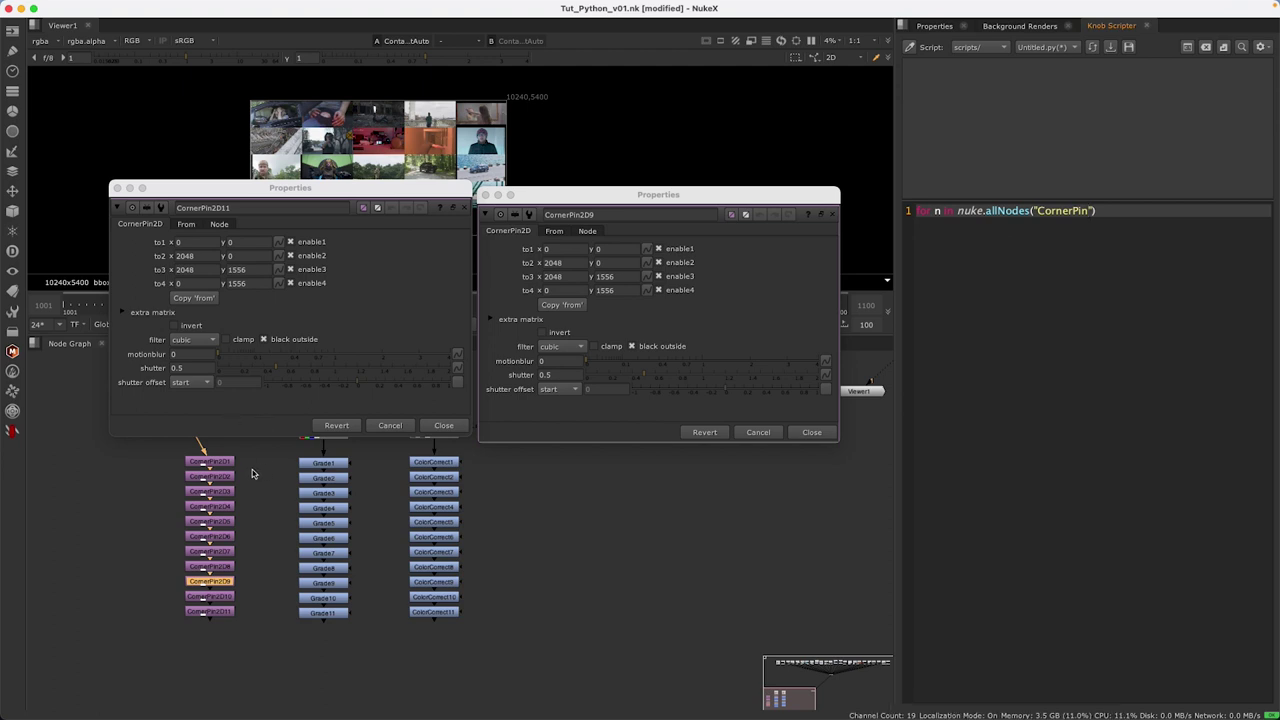
pyautogui.moveTo(264, 469); pyautogui.dragTo(230, 458)
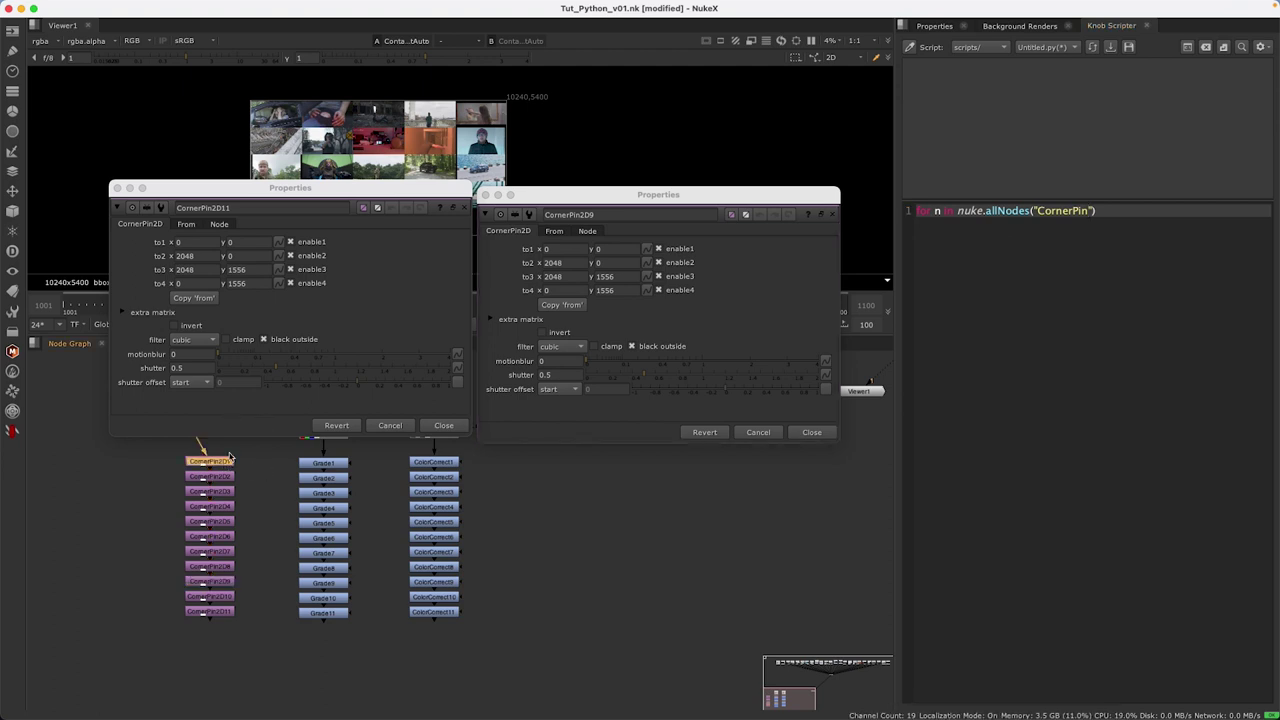
pyautogui.press('i')
pyautogui.moveTo(568, 381); pyautogui.dragTo(521, 381)
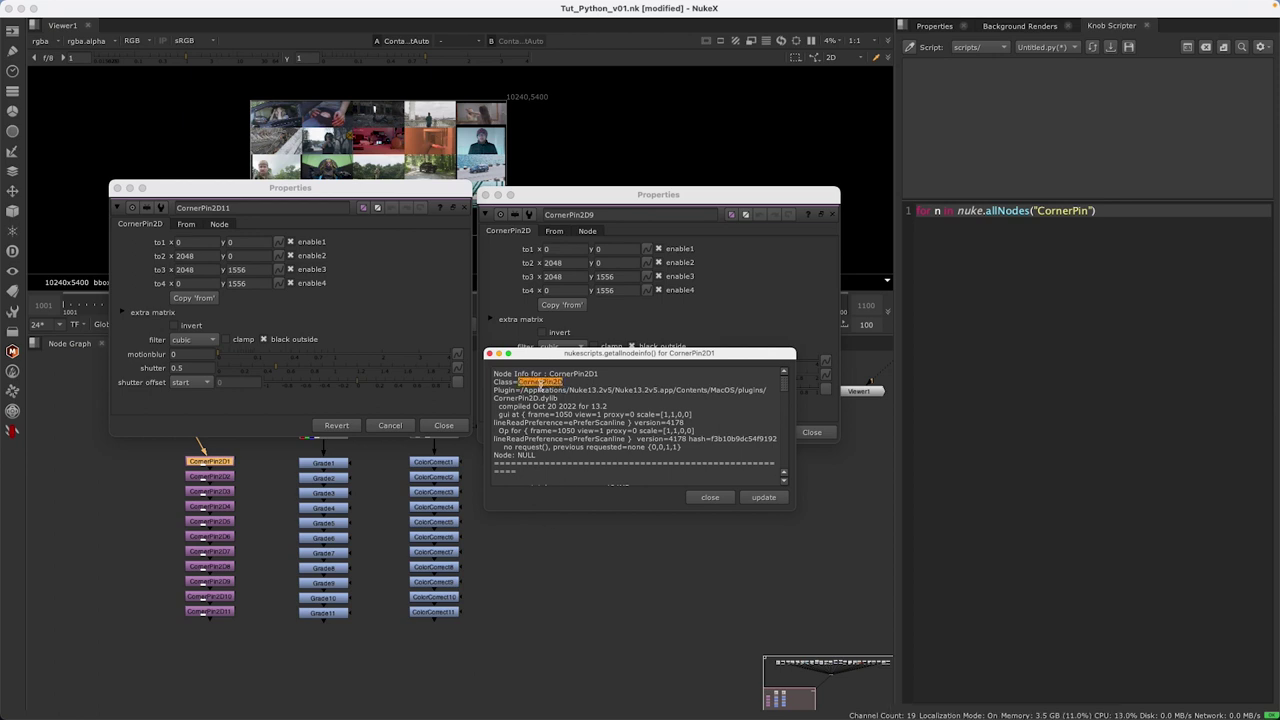
pyautogui.click(710, 496)
pyautogui.write('2D')
pyautogui.click(1150, 212)
# - Add a loop body line setting the shutteroffset knob to 'centred'
pyautogui.write(':')
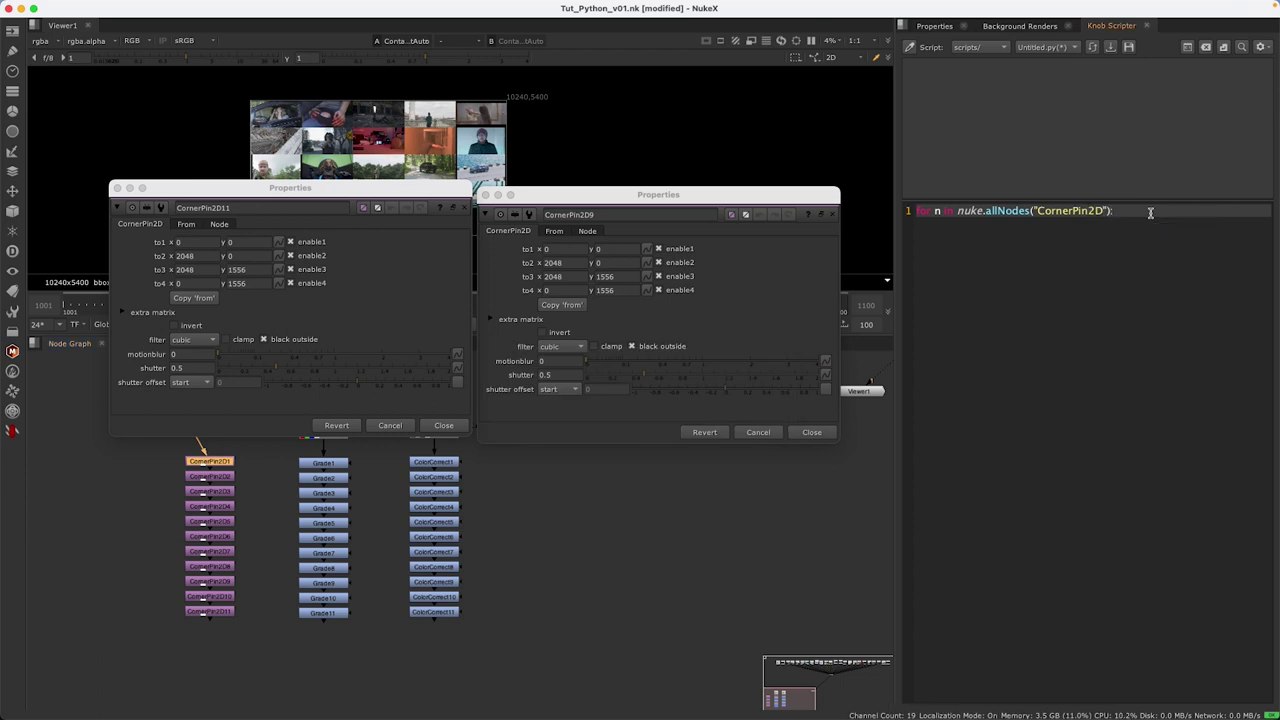
pyautogui.press('Return')
pyautogui.write('n.knob')
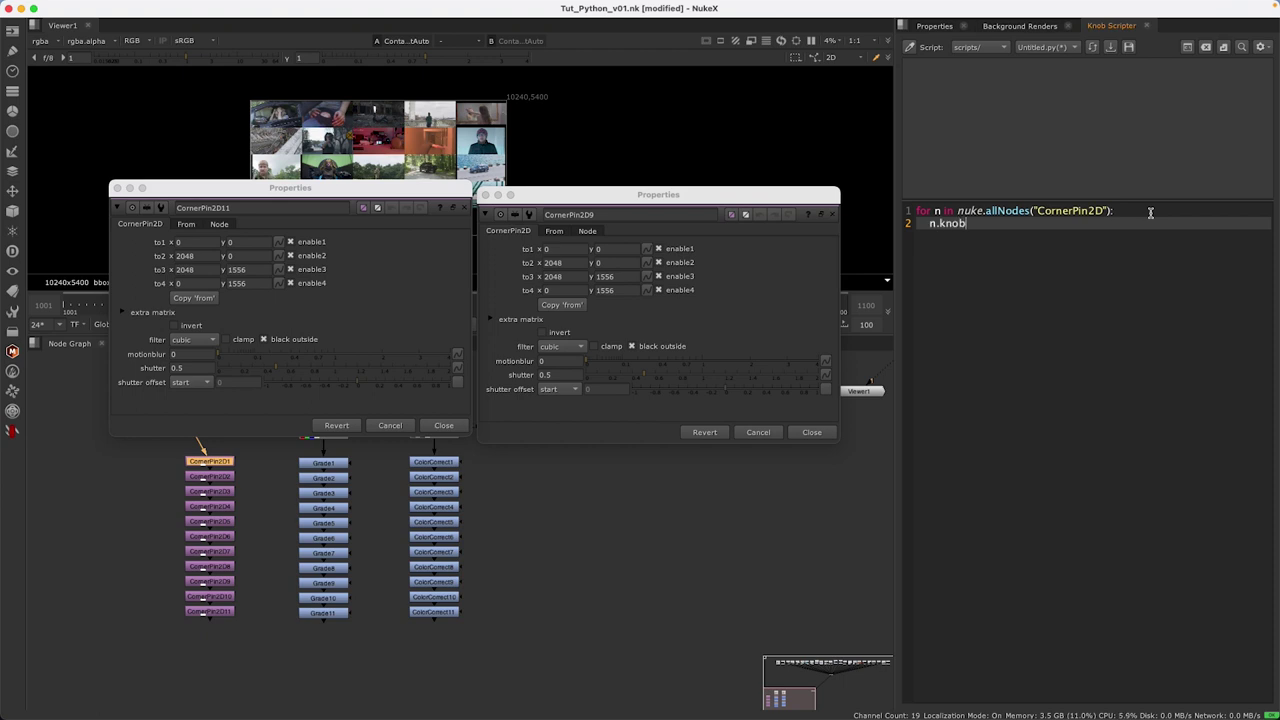
pyautogui.write('(')
pyautogui.moveTo(180, 382)
pyautogui.press('Delete')
pyautogui.write('"s')
pyautogui.write('huttero')
pyautogui.write('ffset")')
pyautogui.write('.setValue')
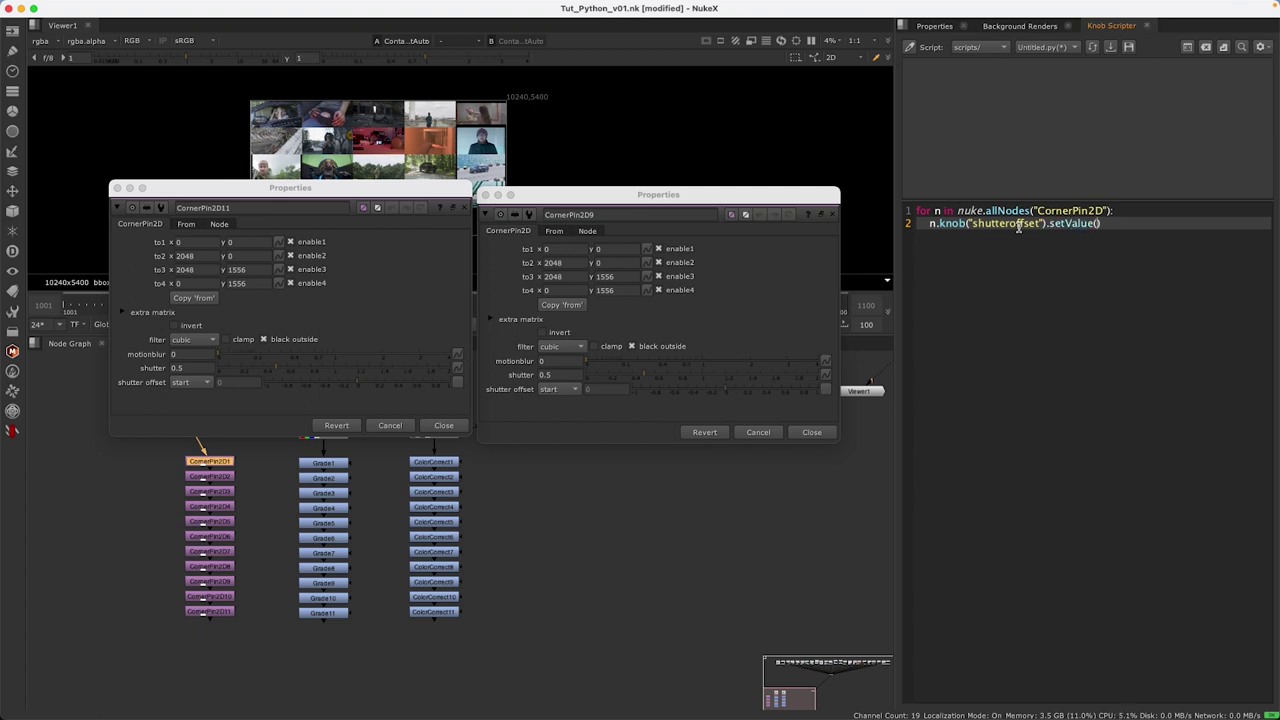
pyautogui.press('BackSpace')
pyautogui.press('BackSpace')
pyautogui.write('ntred')
# - Add a line setting motionblur to '1' and select all three lines
pyautogui.press('Return')
pyautogui.write('n.kn')
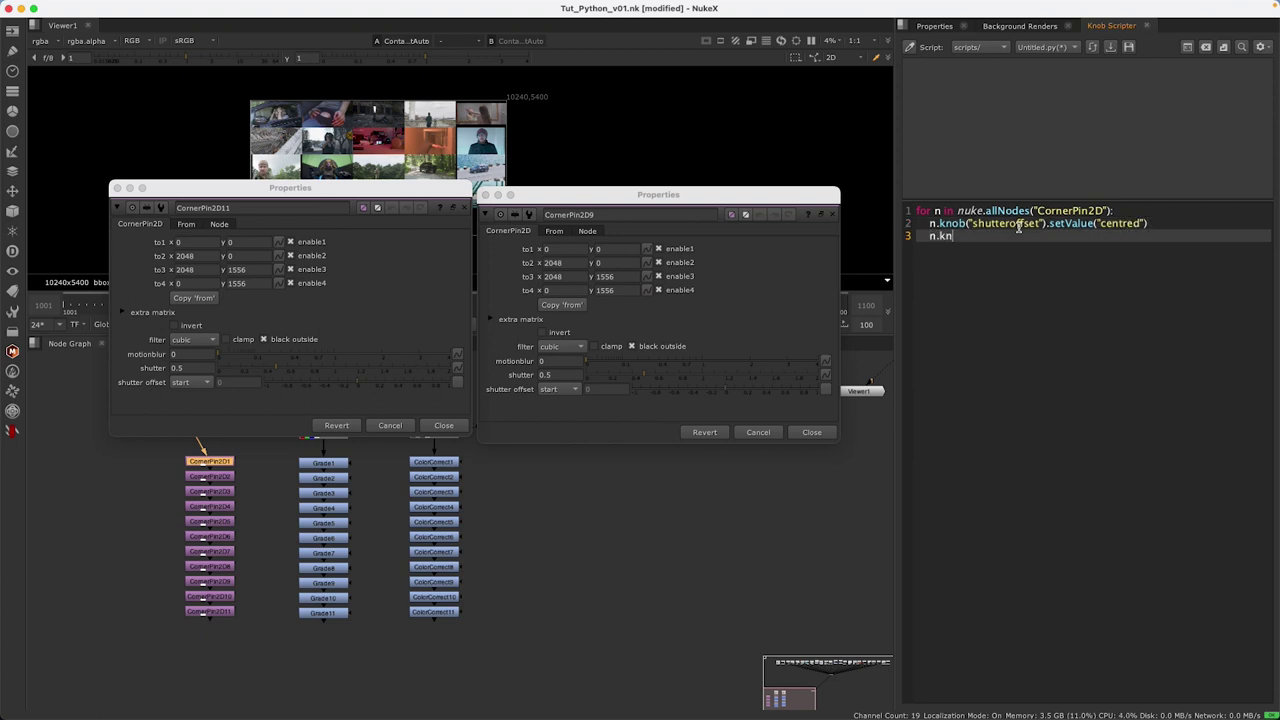
pyautogui.write('ob')
pyautogui.write('()')
pyautogui.write('motionblur')
pyautogui.write('Val')
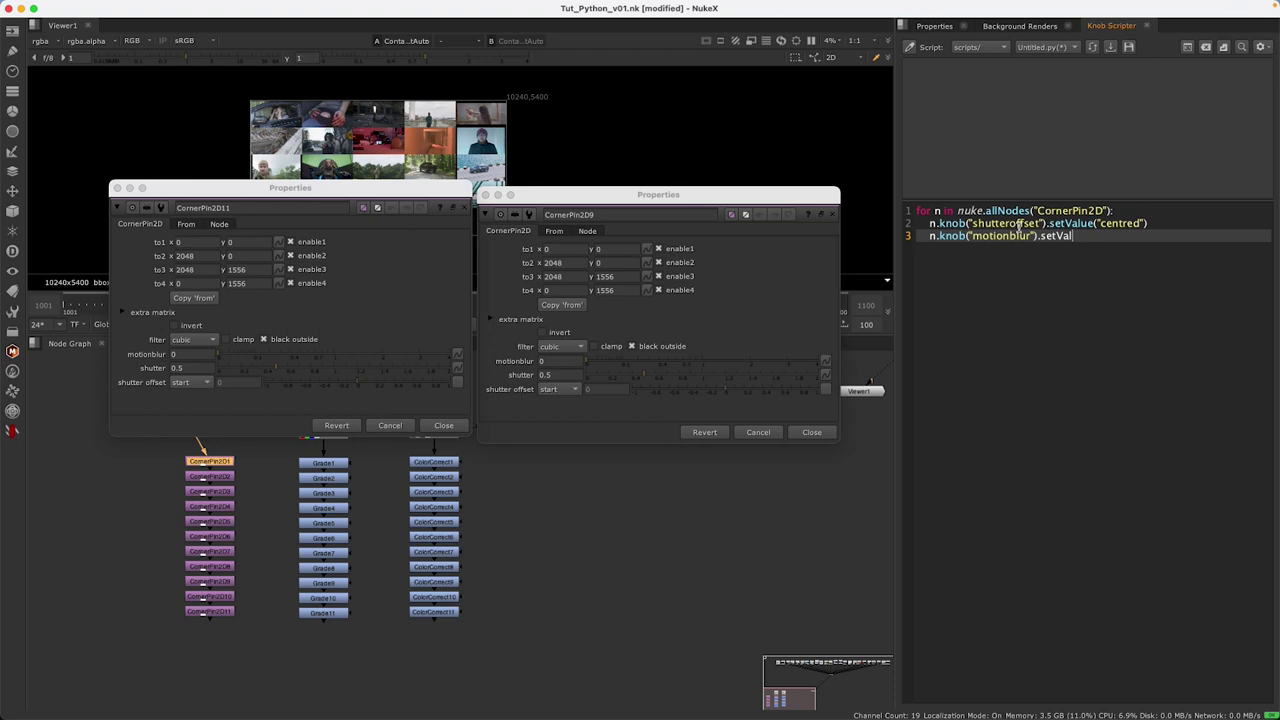
pyautogui.write('()')
pyautogui.write('1')
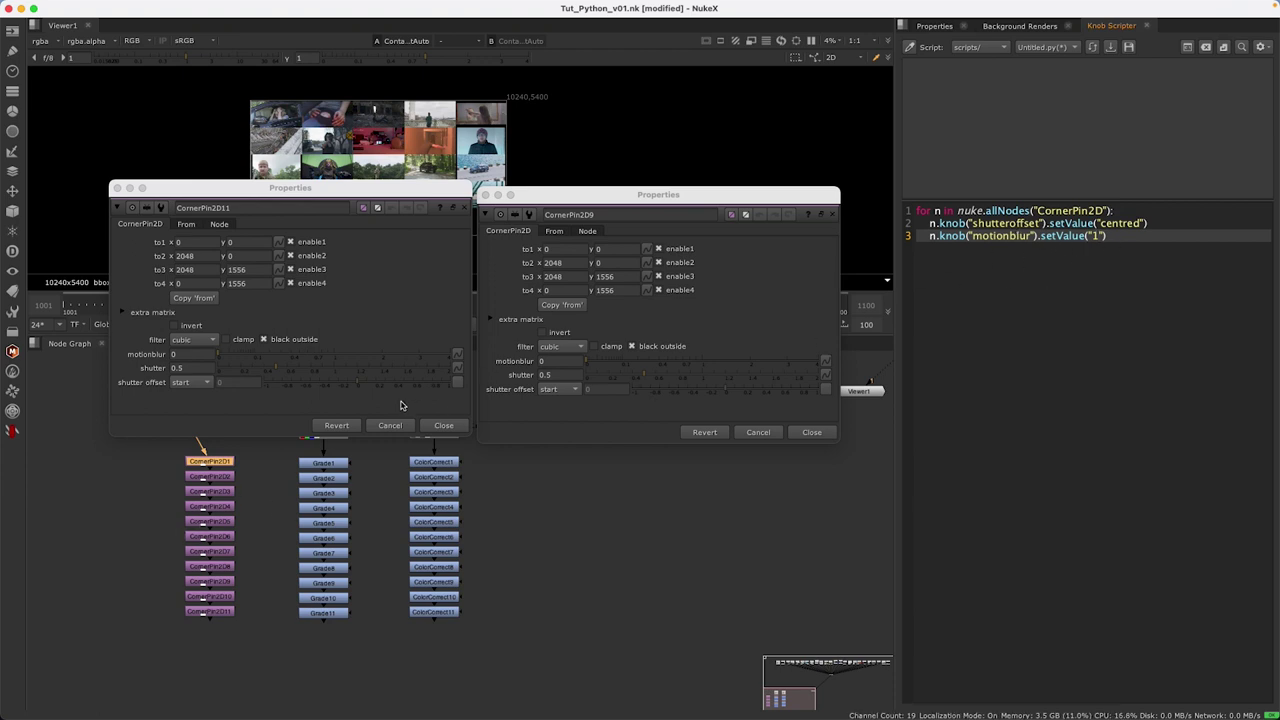
pyautogui.moveTo(1159, 237); pyautogui.dragTo(703, 178)
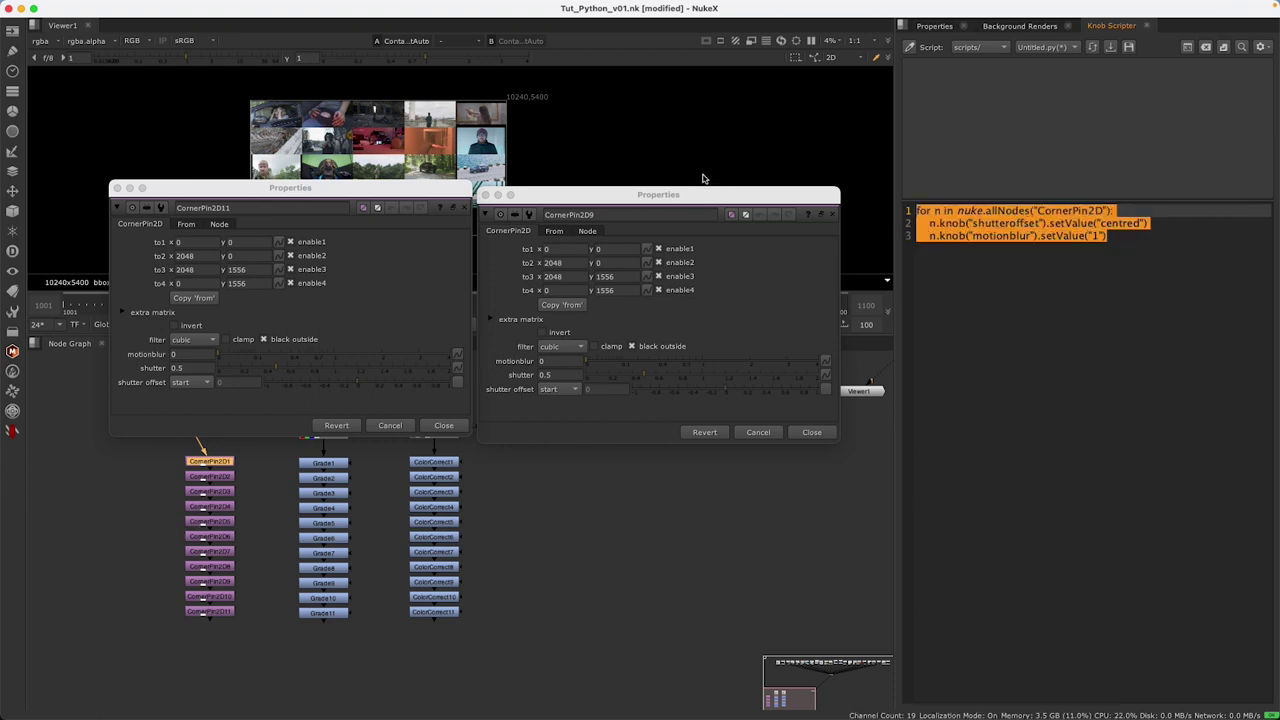
# - Run the CornerPin2D loop to centre the shutter offset, then rerun it with motionblur 2
pyautogui.hotkey('ctrl', 'Return')
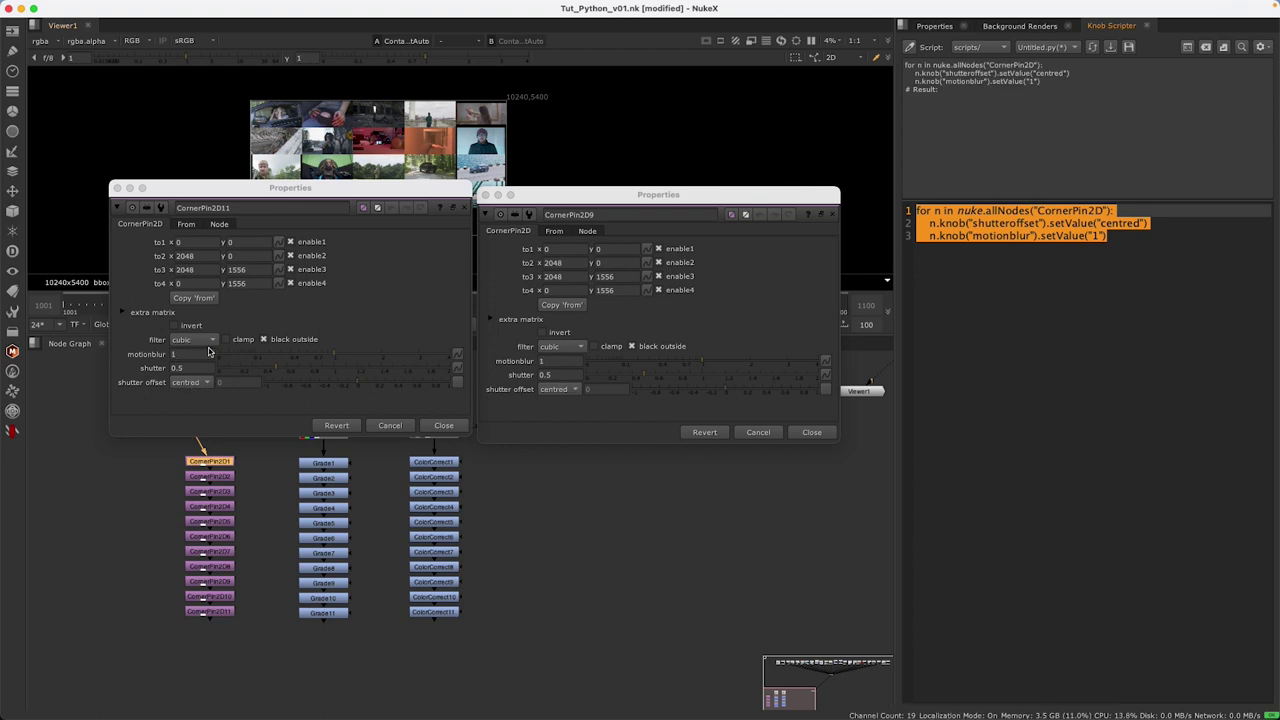
pyautogui.click(1100, 236)
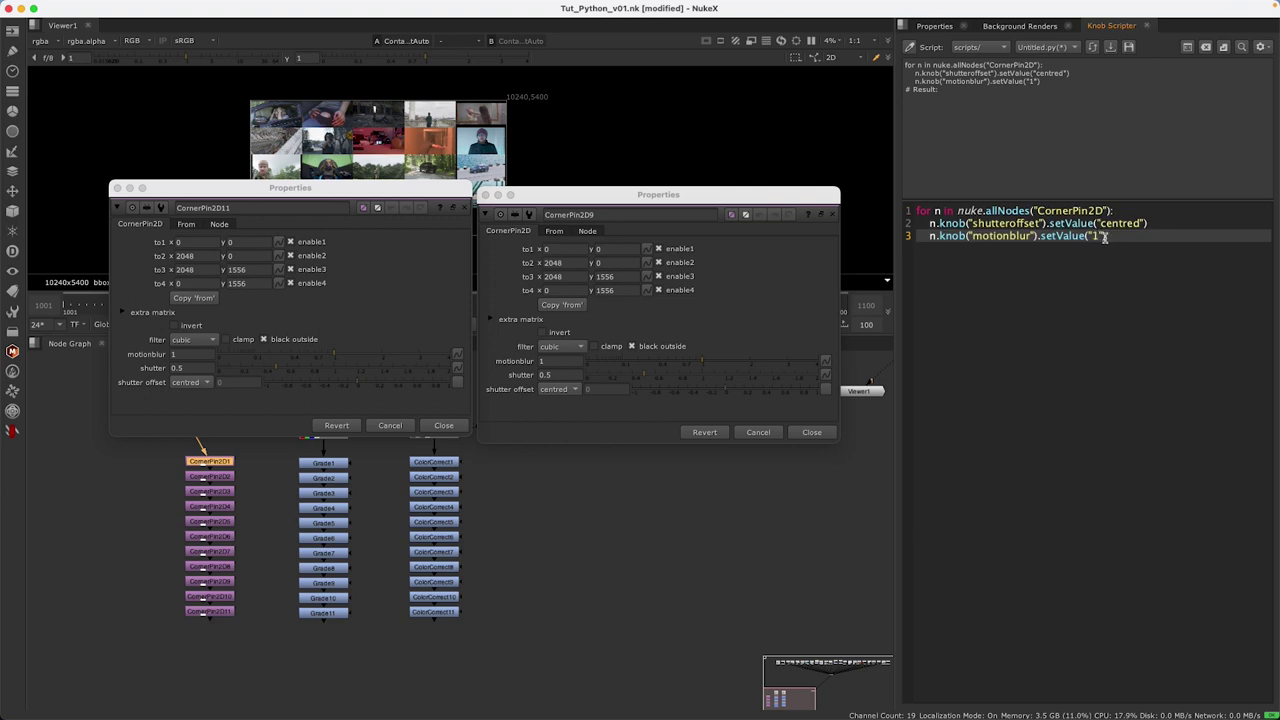
pyautogui.press('BackSpace')
pyautogui.write('2')
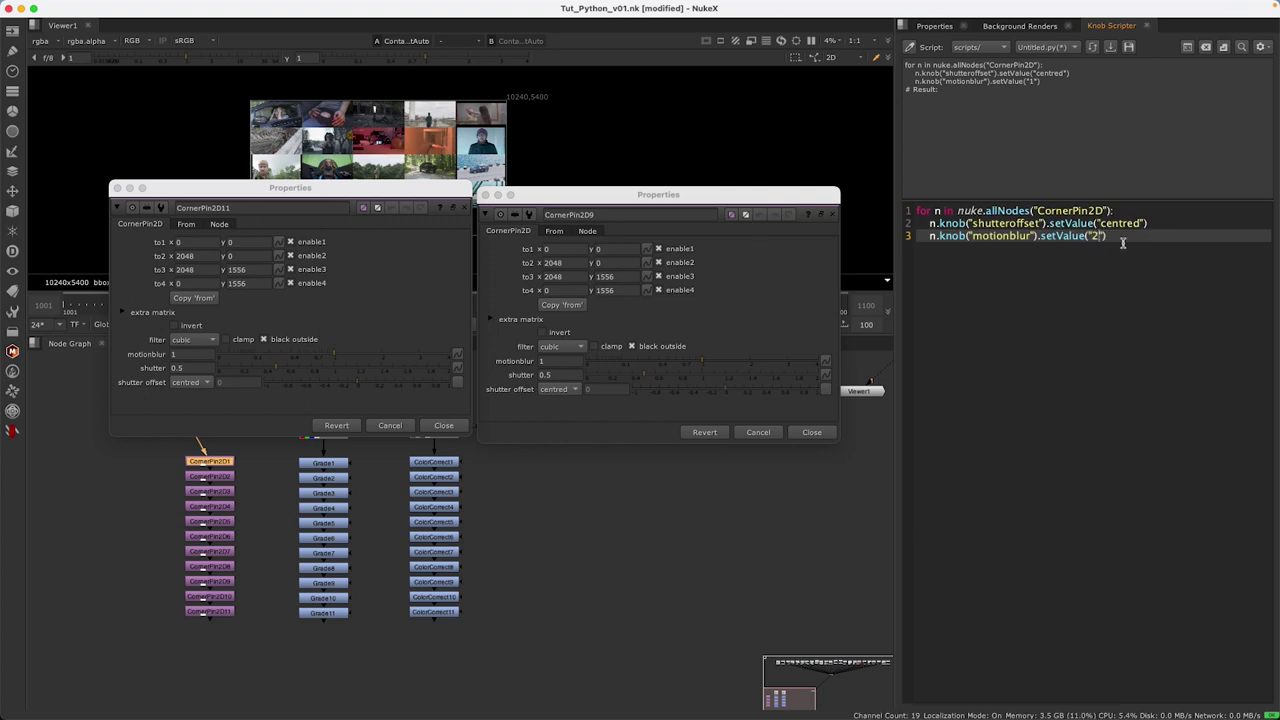
pyautogui.hotkey('ctrl', 'a')
pyautogui.hotkey('ctrl', 'Return')
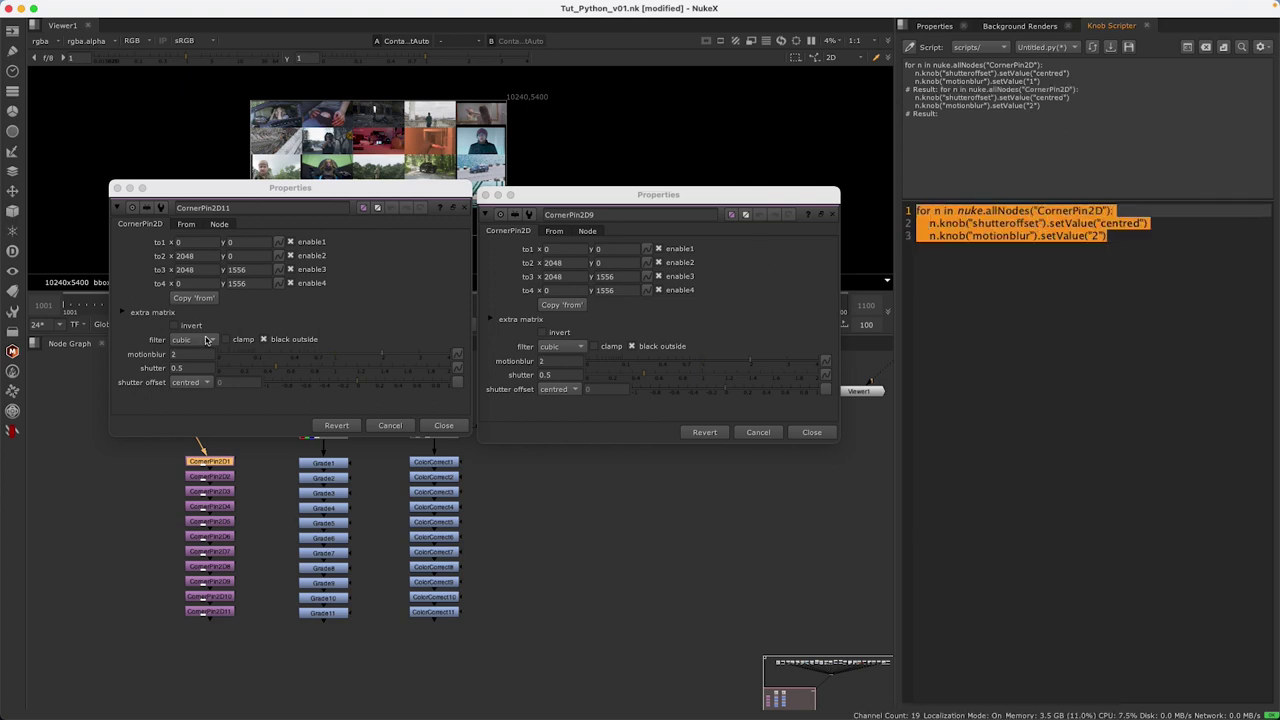
pyautogui.click(190, 382)
# - Change the loop's shutter offset value from centred to 'end' and rerun it on all CornerPin2D nodes
pyautogui.click(145, 409)
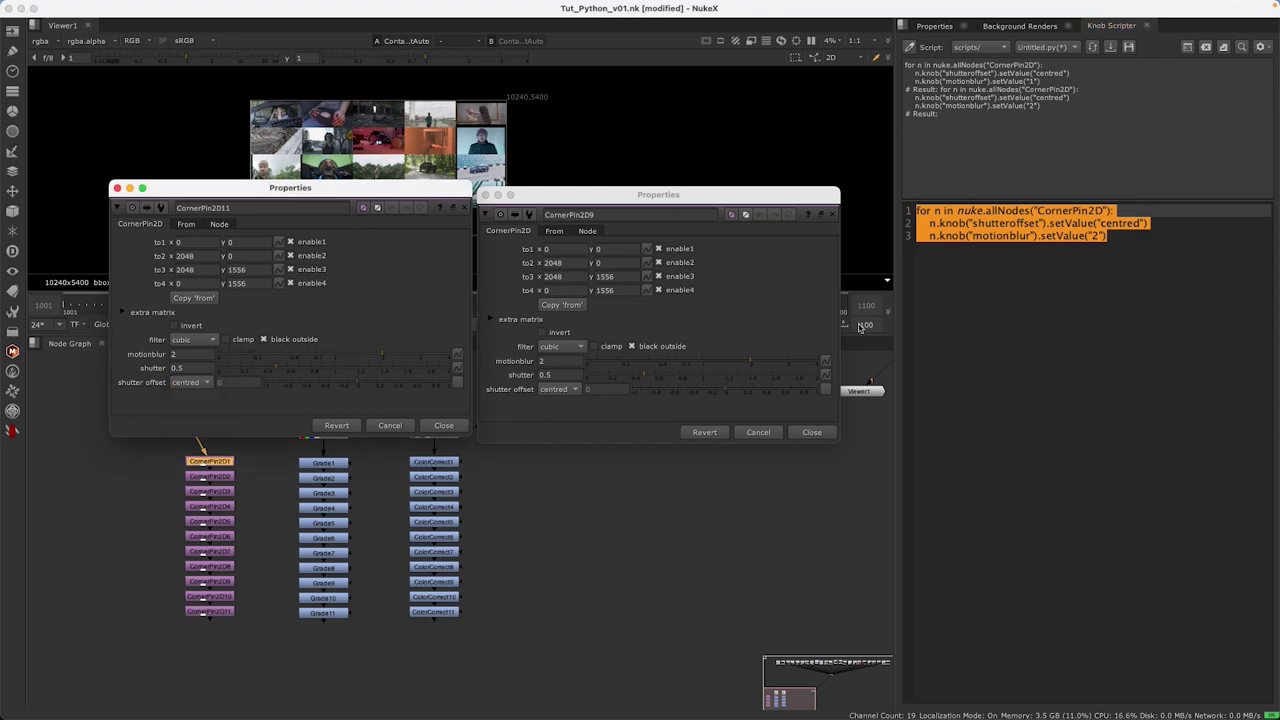
pyautogui.click(1124, 223)
pyautogui.doubleClick(1124, 223)
pyautogui.write('end')
pyautogui.moveTo(1110, 236); pyautogui.dragTo(916, 211)
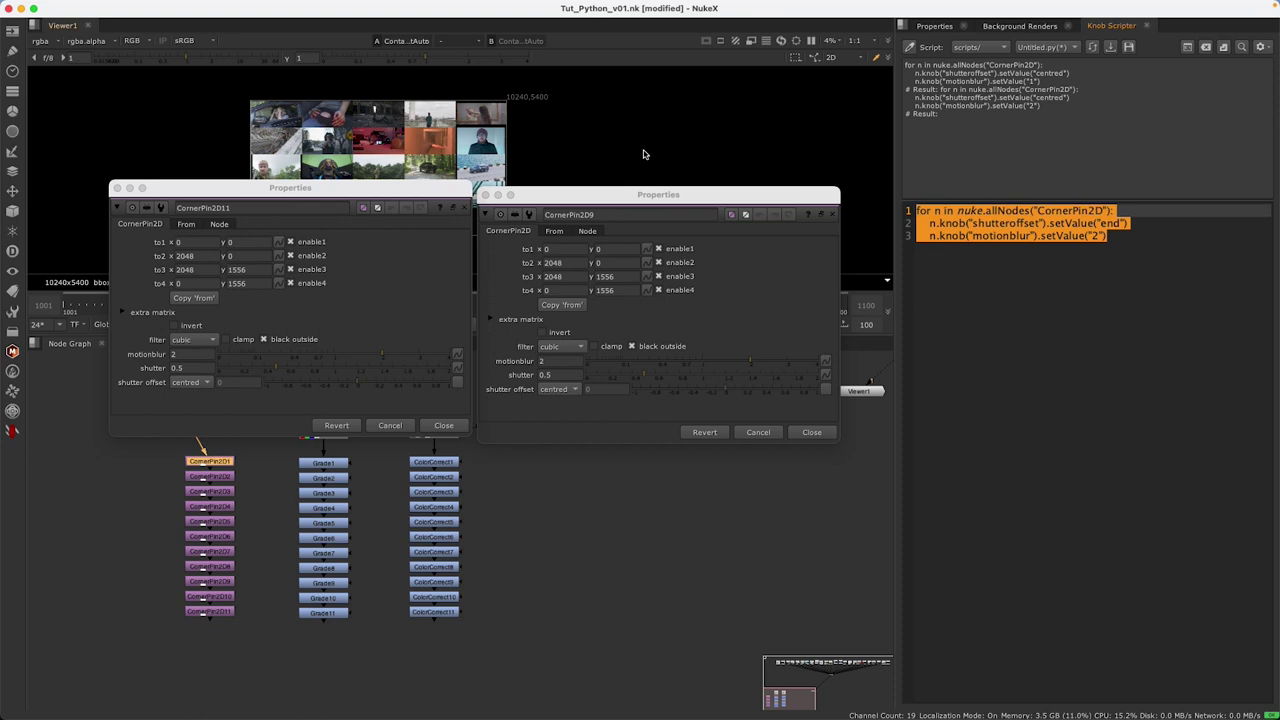
pyautogui.hotkey('ctrl', 'Return')
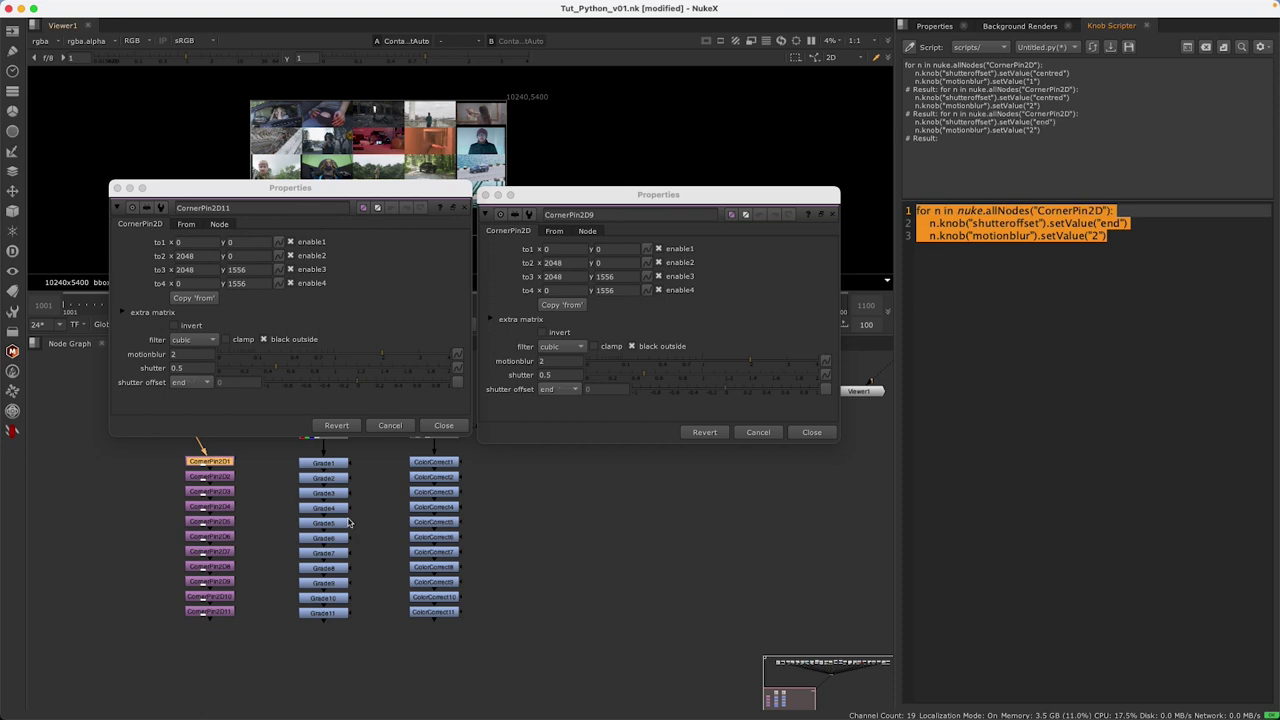
# - Check CornerPin2D6's properties, view Grade11, and close the CornerPin2D11, 9 and 6 property windows
pyautogui.click(213, 538)
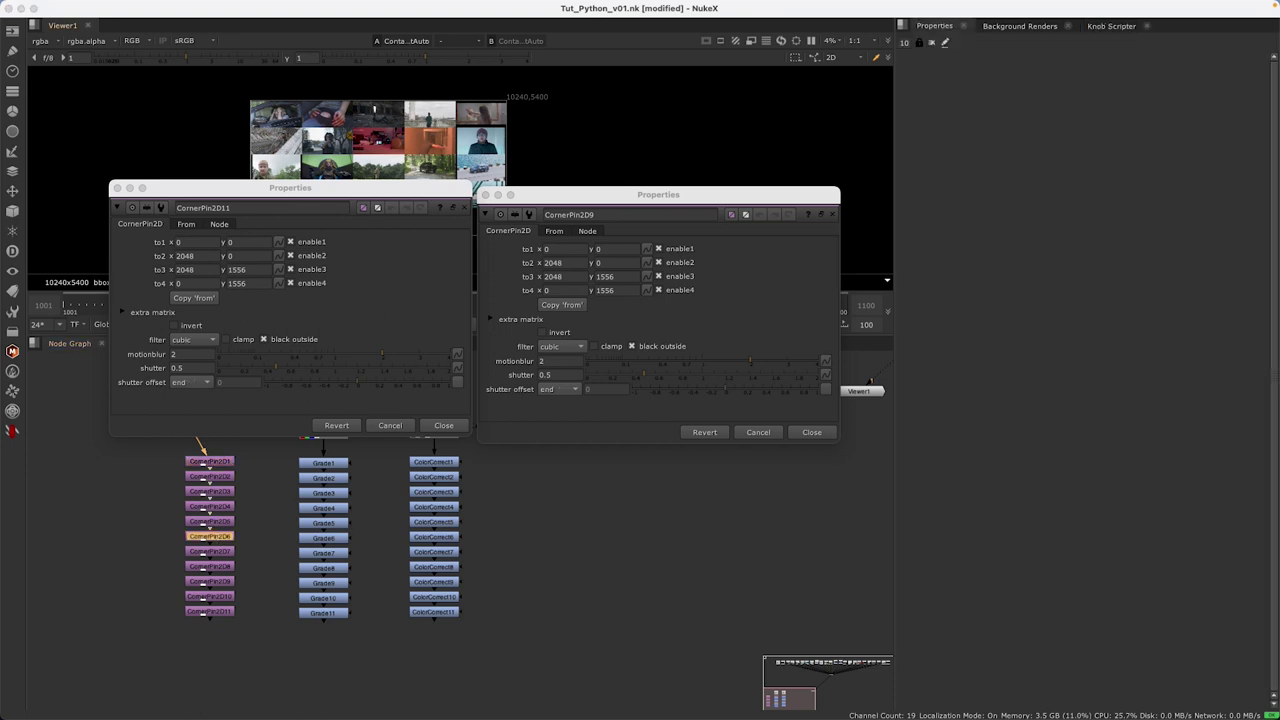
pyautogui.press('Return')
pyautogui.click(1102, 26)
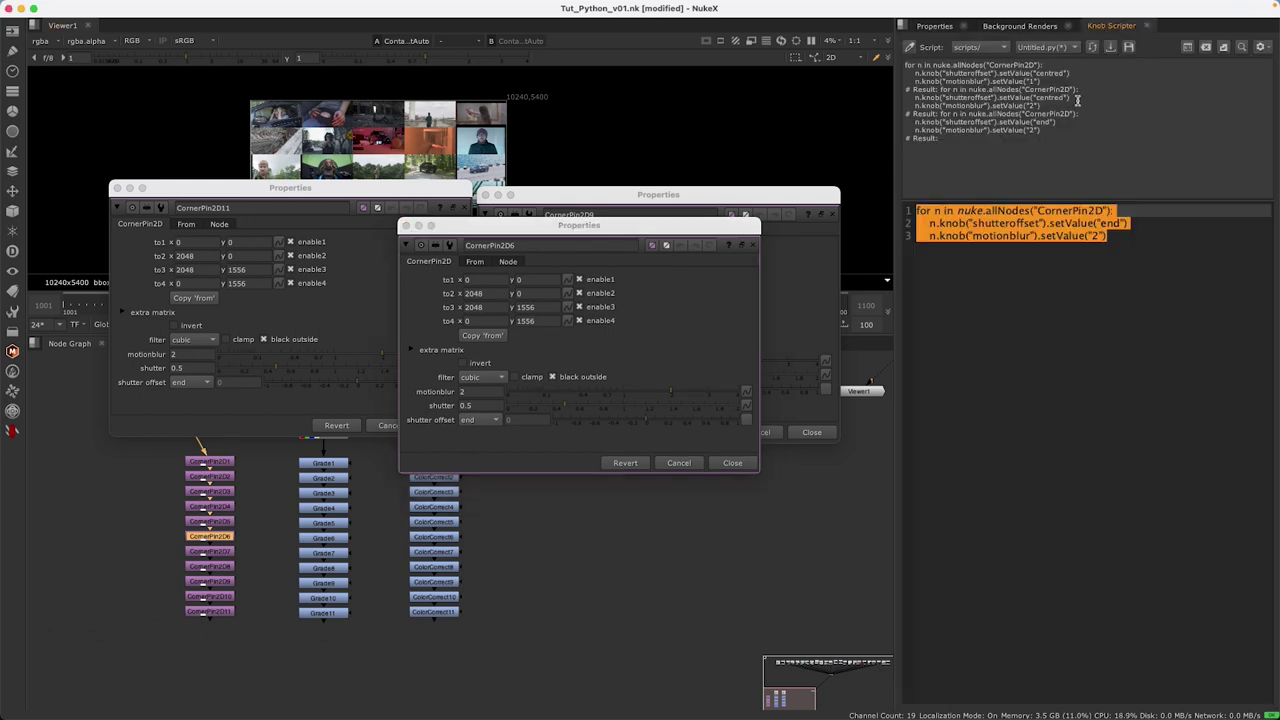
pyautogui.click(486, 586)
pyautogui.click(334, 609)
pyautogui.press('1')
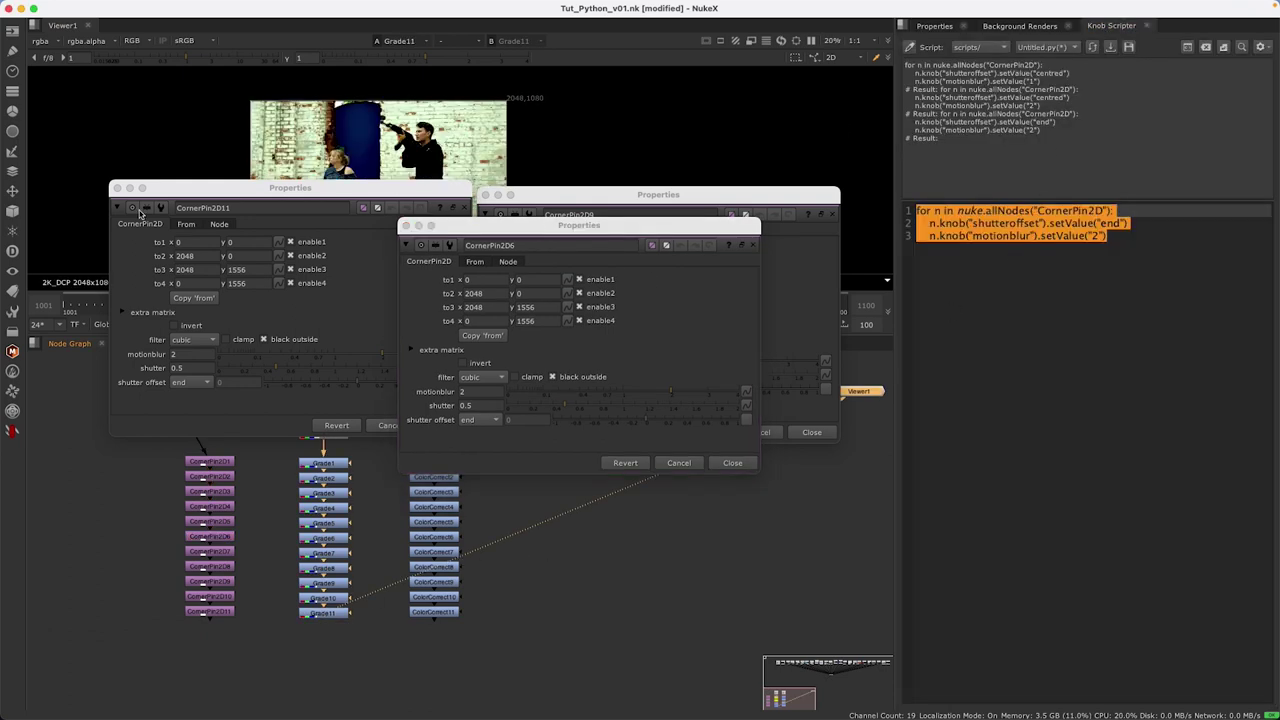
pyautogui.click(116, 188)
pyautogui.click(485, 195)
pyautogui.click(406, 225)
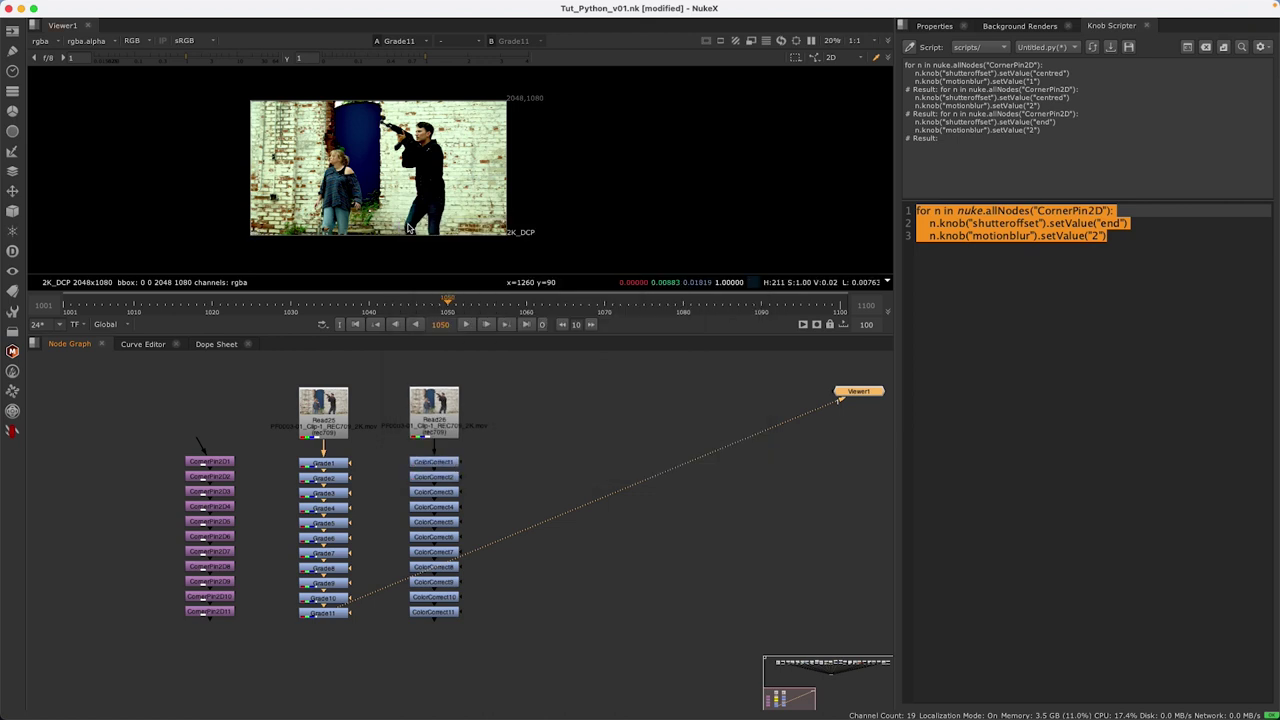
# - Compare the Read node and Grade11 outputs in the viewer, then reselect the three script lines
pyautogui.scroll(-2, 360, 525)
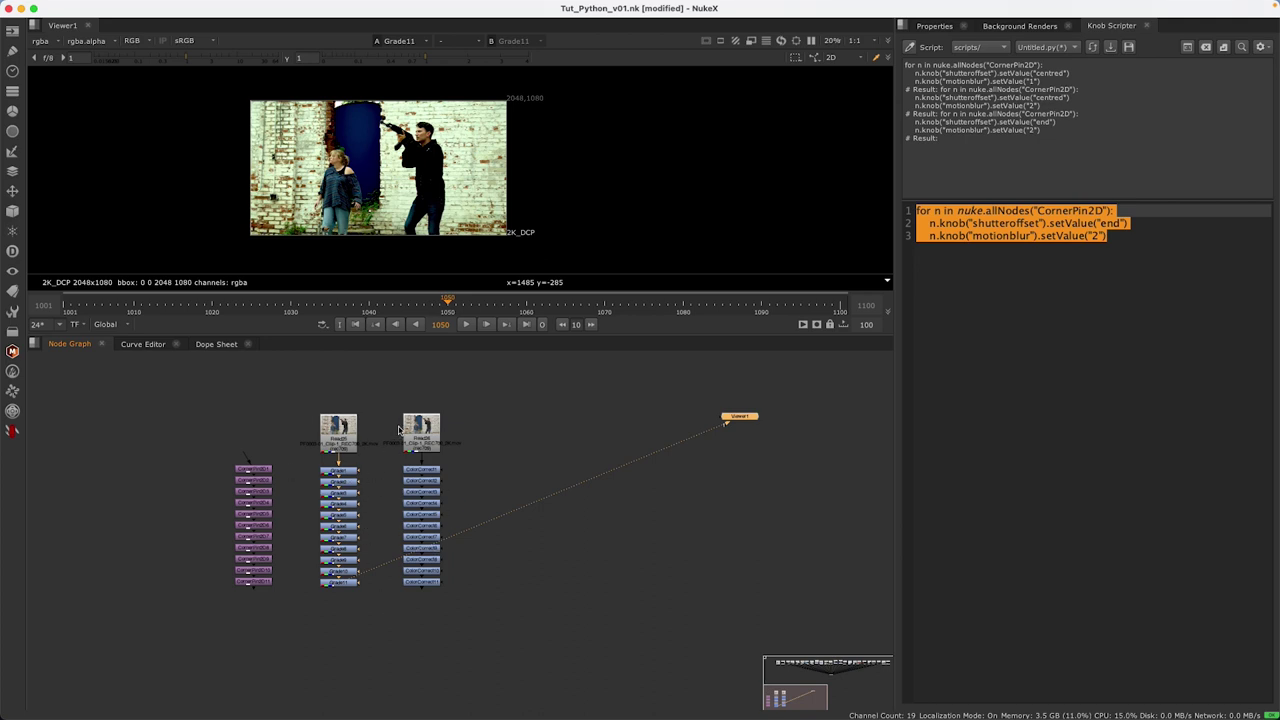
pyautogui.click(344, 434)
pyautogui.press('1')
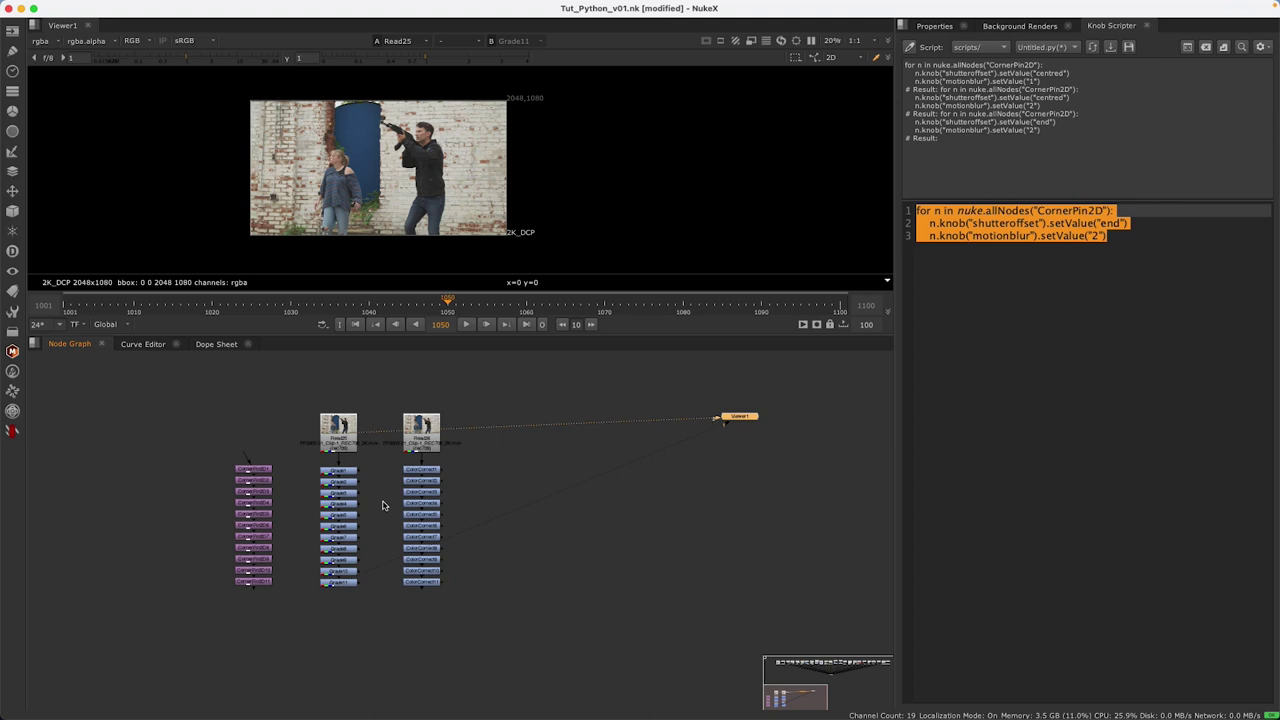
pyautogui.click(362, 584)
pyautogui.press('1')
pyautogui.moveTo(387, 450); pyautogui.dragTo(298, 680)
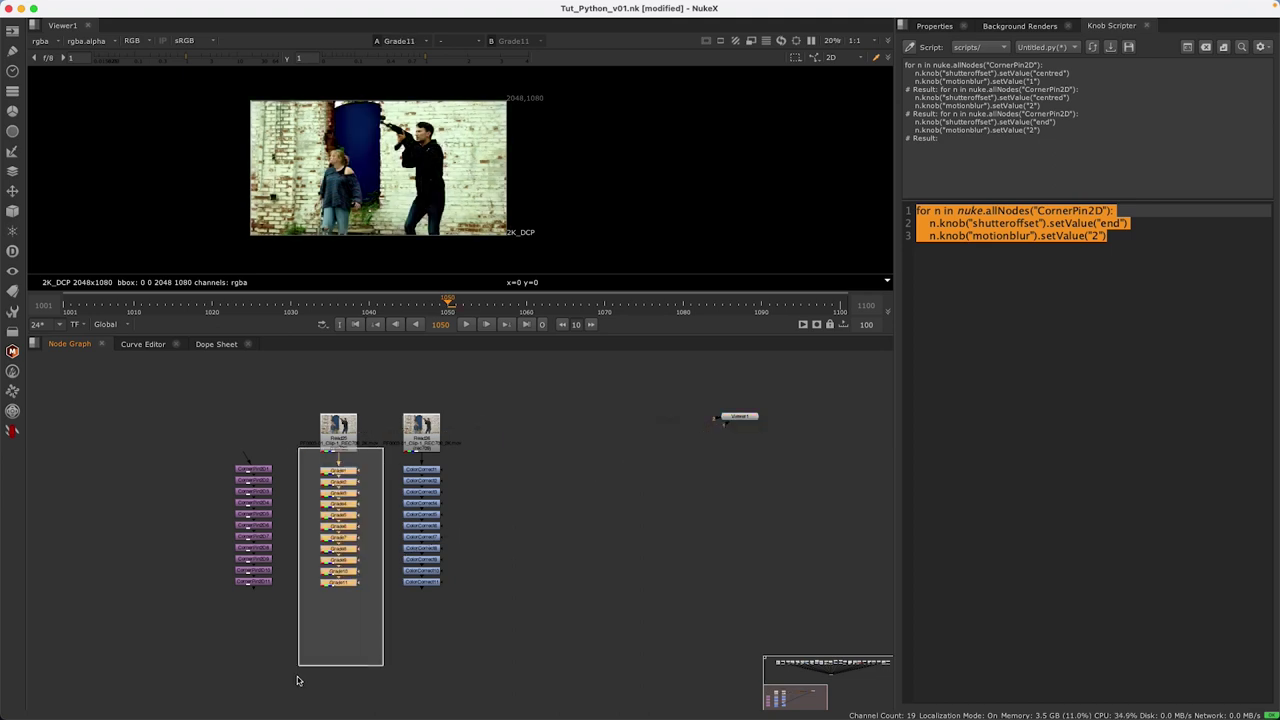
pyautogui.click(368, 598)
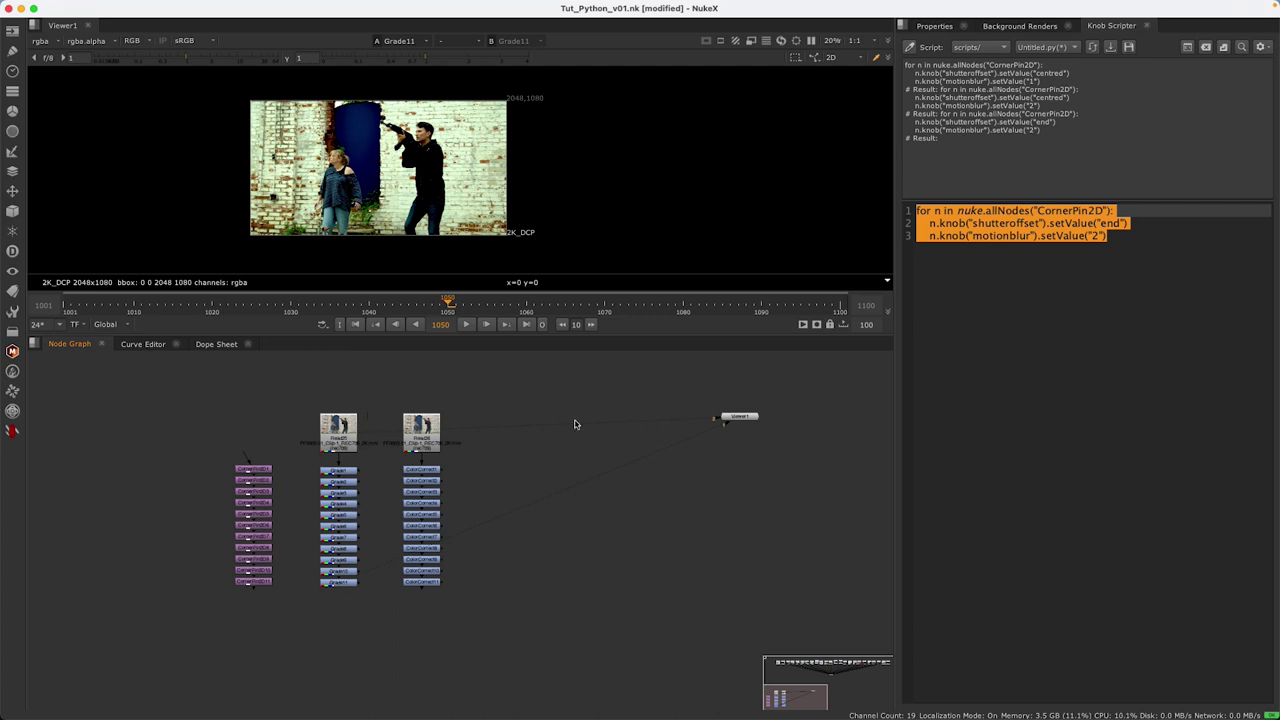
pyautogui.click(1170, 237)
pyautogui.moveTo(1177, 236); pyautogui.dragTo(733, 161)
# - Rewrite the loop for Grade nodes with disable set to True and run it, bypassing every Grade
pyautogui.doubleClick(1064, 210)
pyautogui.press('BackSpace')
pyautogui.write('Grade')
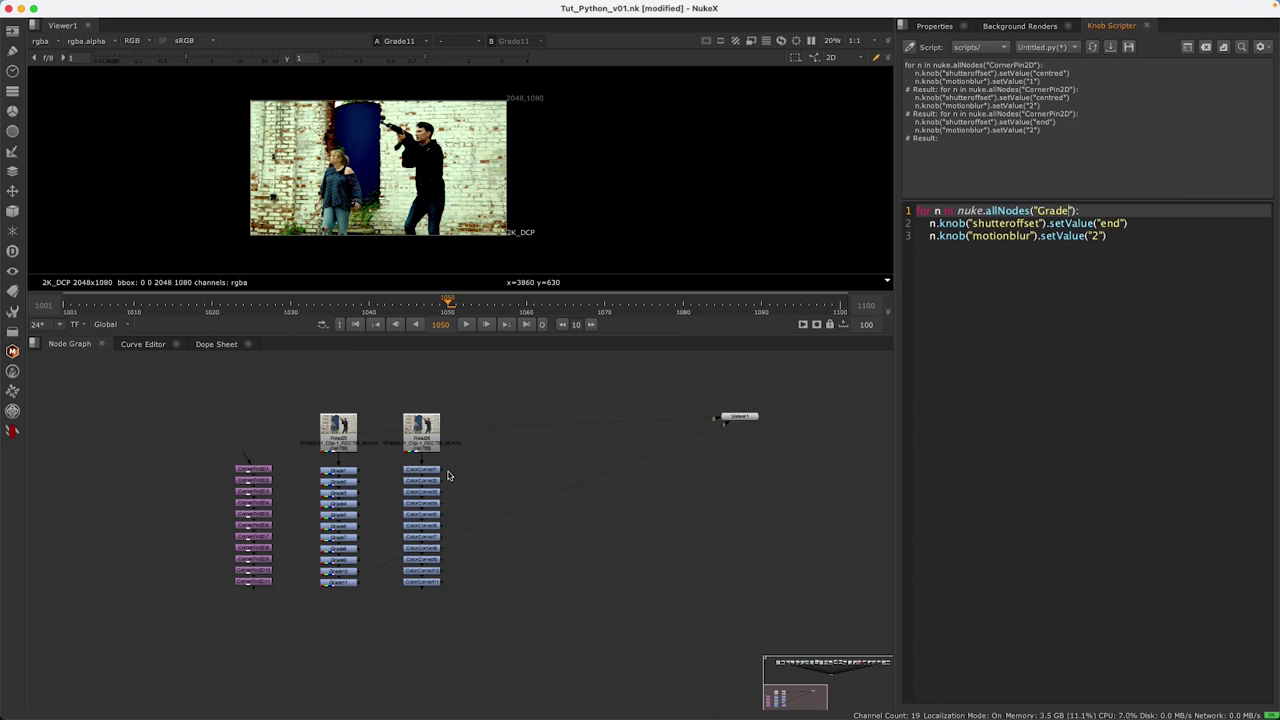
pyautogui.click(1117, 236)
pyautogui.moveTo(1117, 236); pyautogui.dragTo(970, 223)
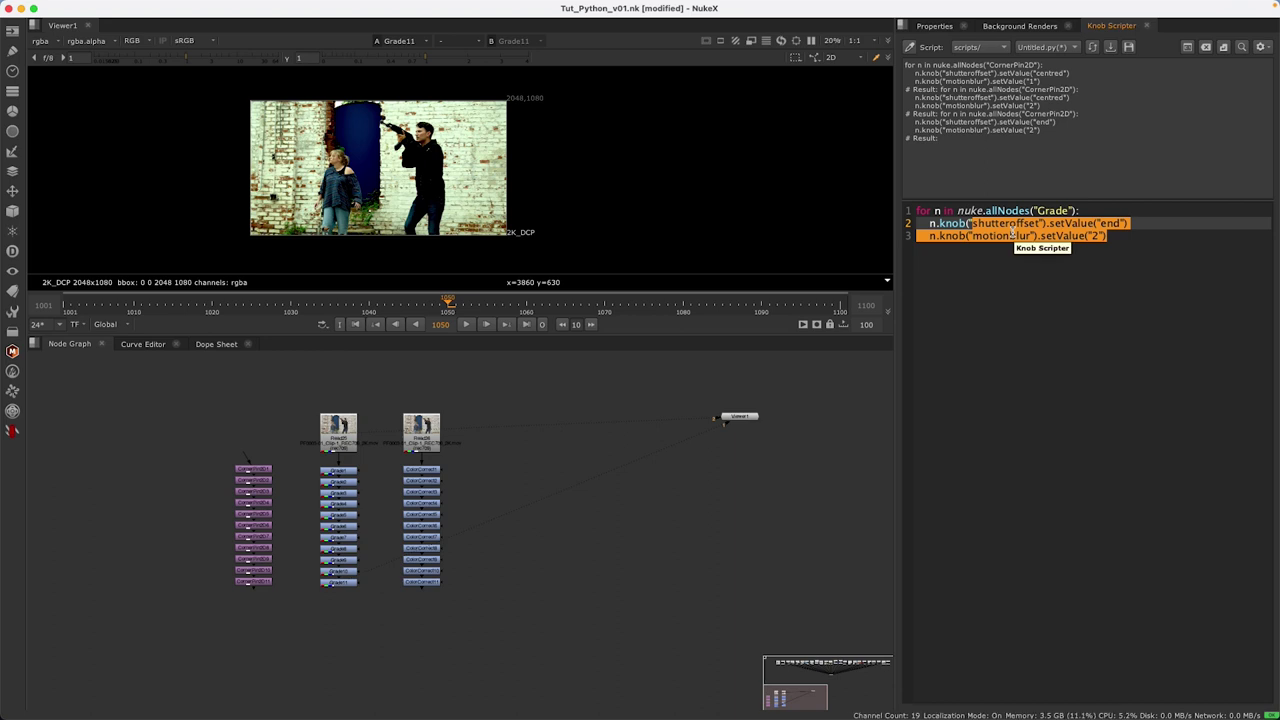
pyautogui.write('"dis')
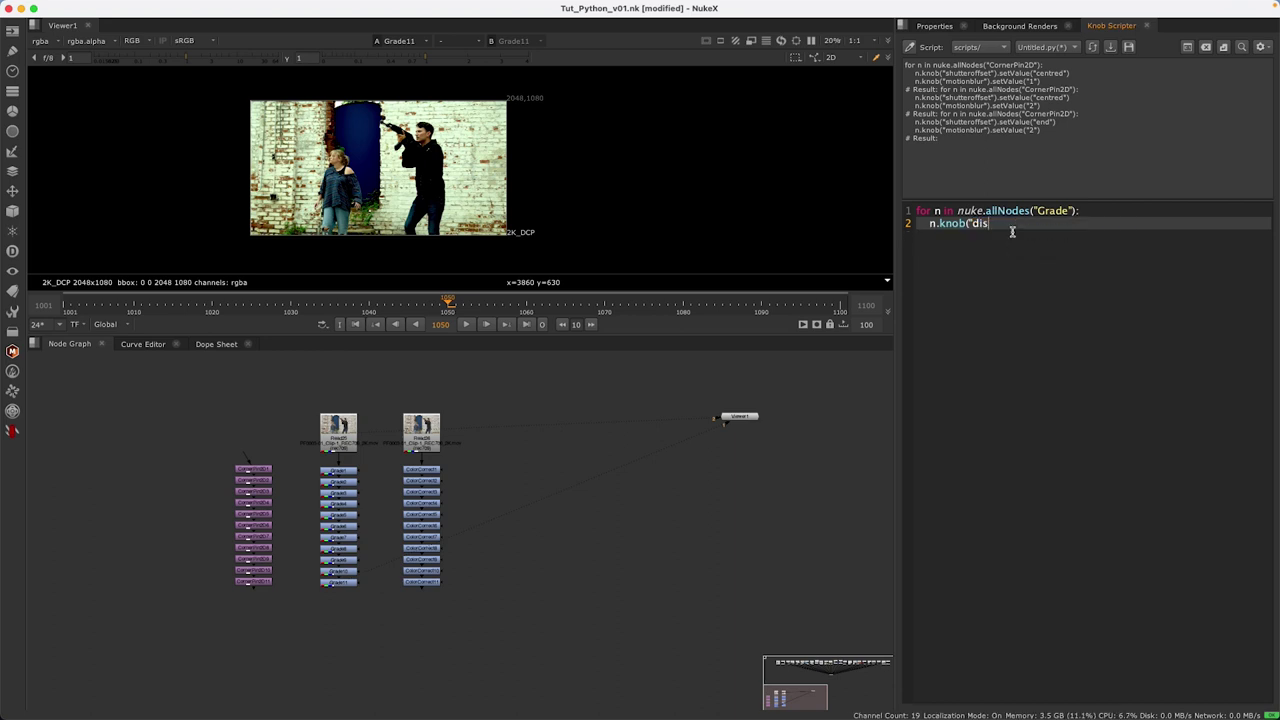
pyautogui.write('"')
pyautogui.write(').setValue')
pyautogui.write('(True')
pyautogui.hotkey('ctrl', 'a')
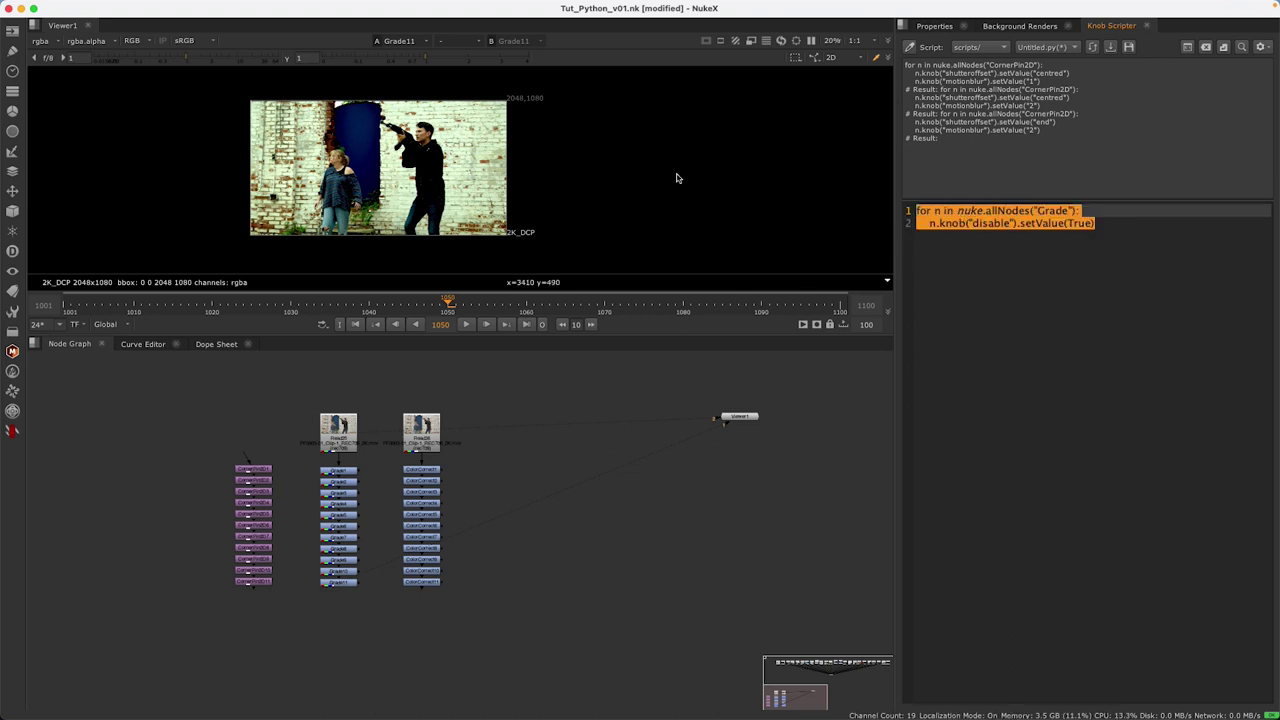
pyautogui.hotkey('ctrl', 'Return')
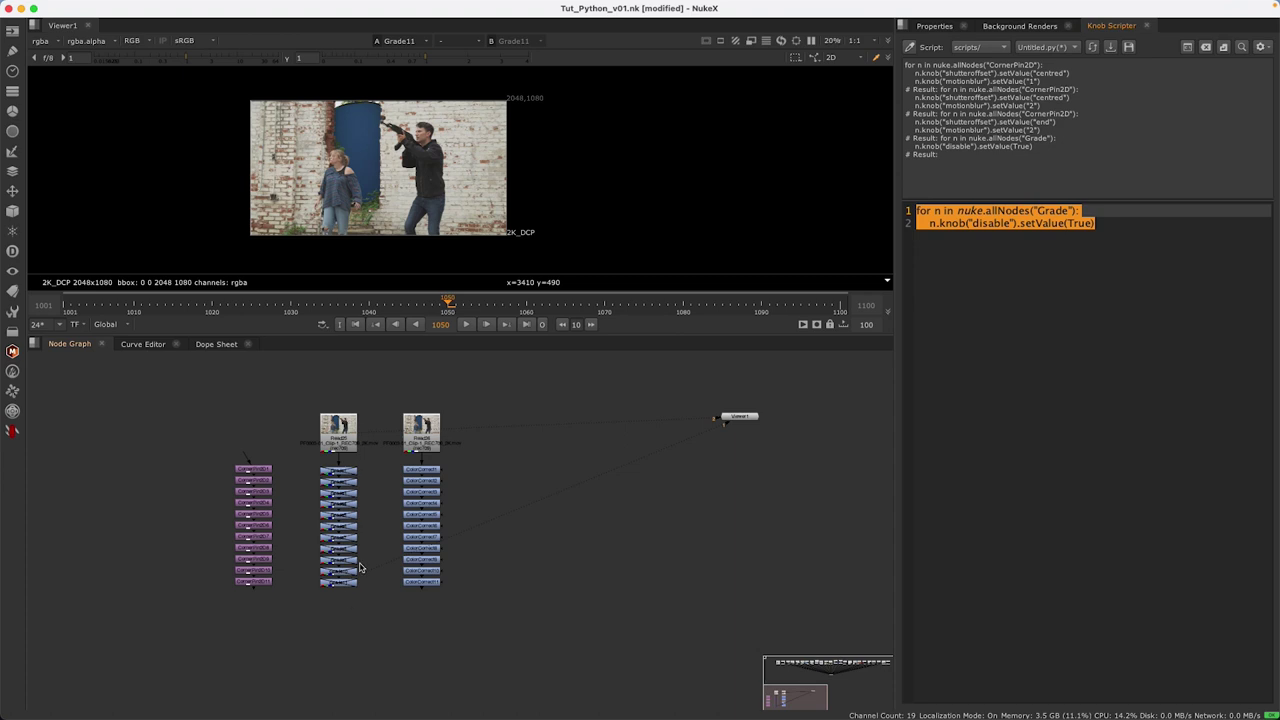
# - Change True to False and rerun the loop to re-enable all Grade nodes
pyautogui.doubleClick(1080, 224)
pyautogui.write('Fa')
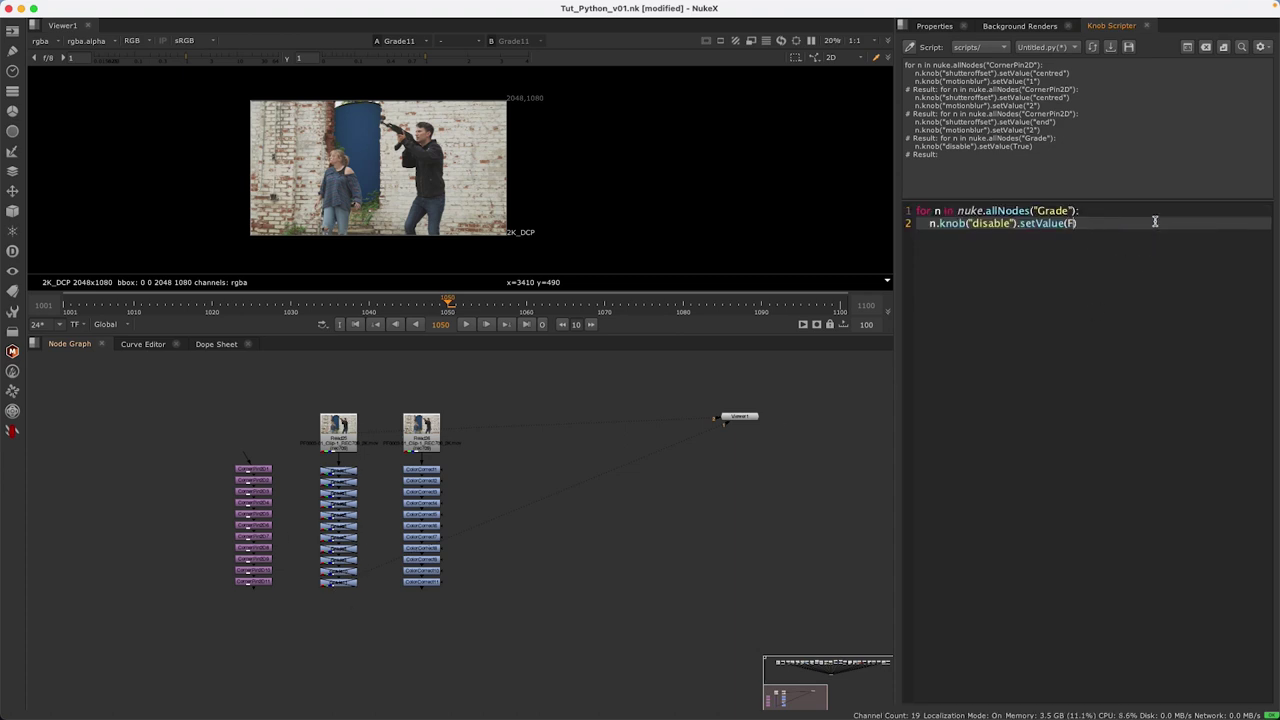
pyautogui.write('lse')
pyautogui.hotkey('ctrl', 'a')
pyautogui.hotkey('ctrl', 'Return')
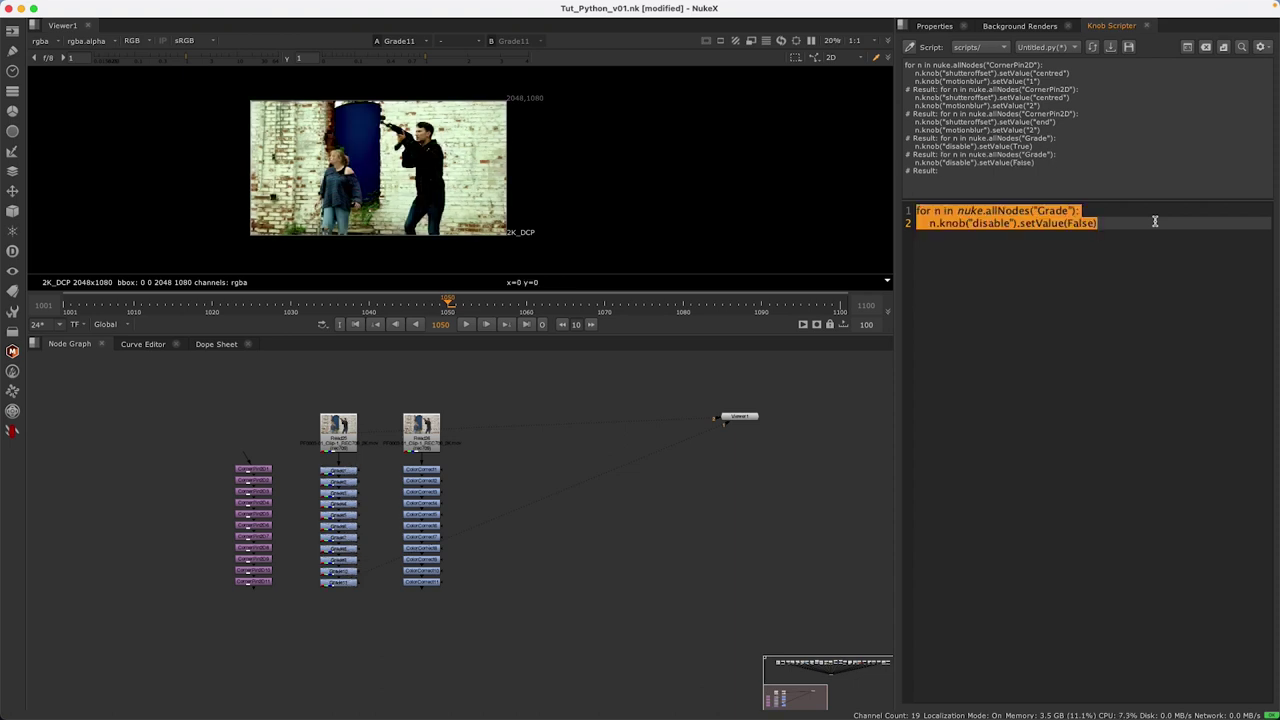
# - View the bottom ColorCorrect11 node and open its properties panel
pyautogui.click(428, 583)
pyautogui.press('1')
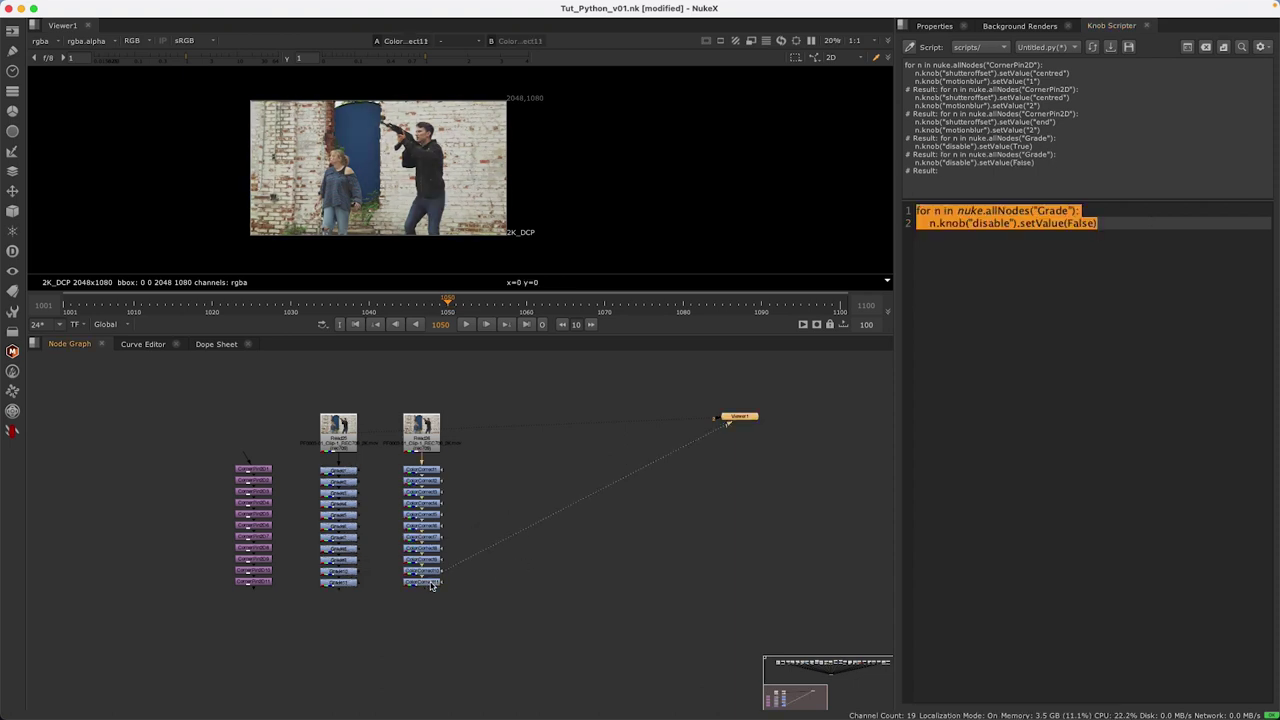
pyautogui.doubleClick(431, 583)
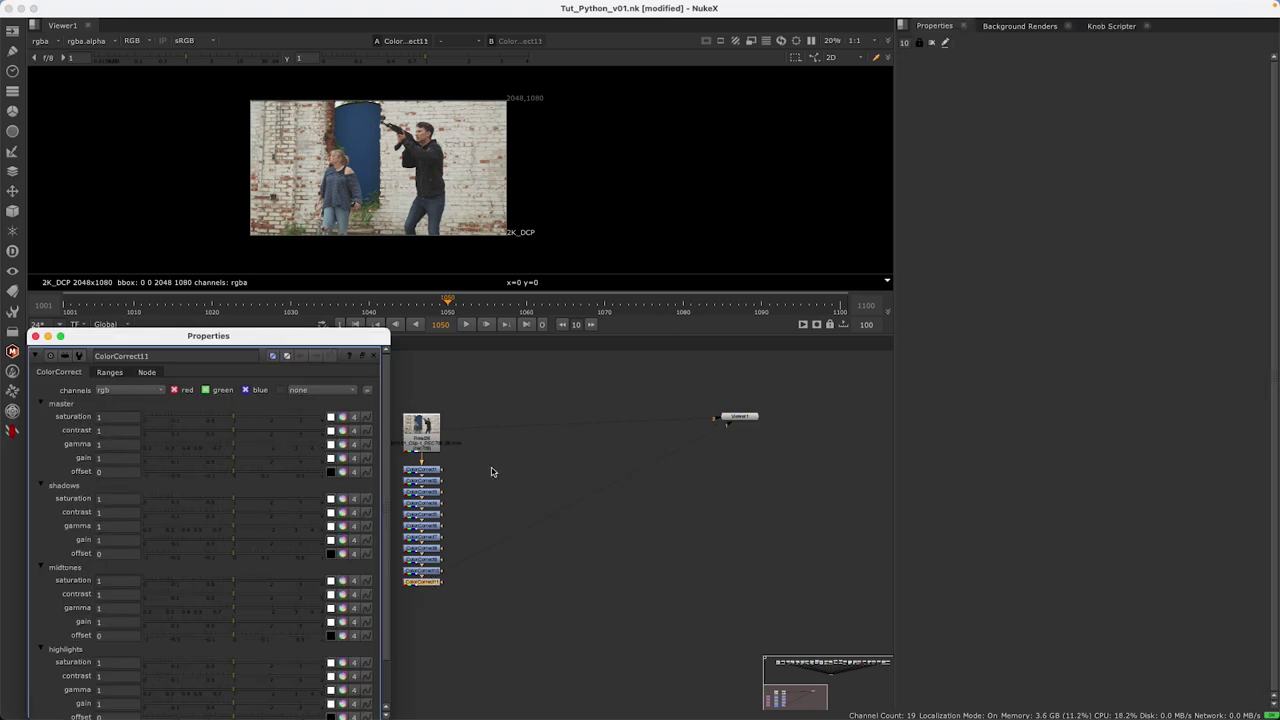
pyautogui.moveTo(277, 333)
pyautogui.mouseDown()
pyautogui.moveTo(455, 288)
pyautogui.moveTo(708, 157)
pyautogui.mouseUp()
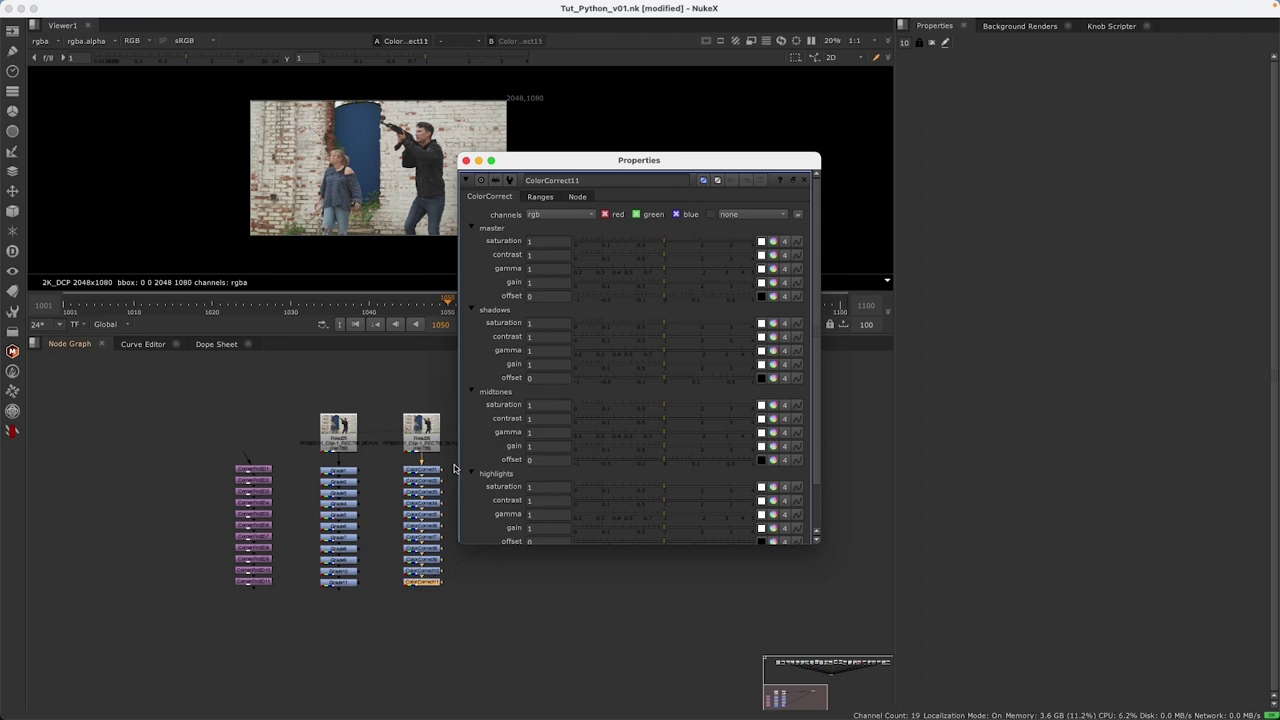
pyautogui.click(1111, 25)
# - Change the loop's class filter to ColorCorrect, confirming the class name in the node info
pyautogui.moveTo(1037, 211); pyautogui.dragTo(1072, 211)
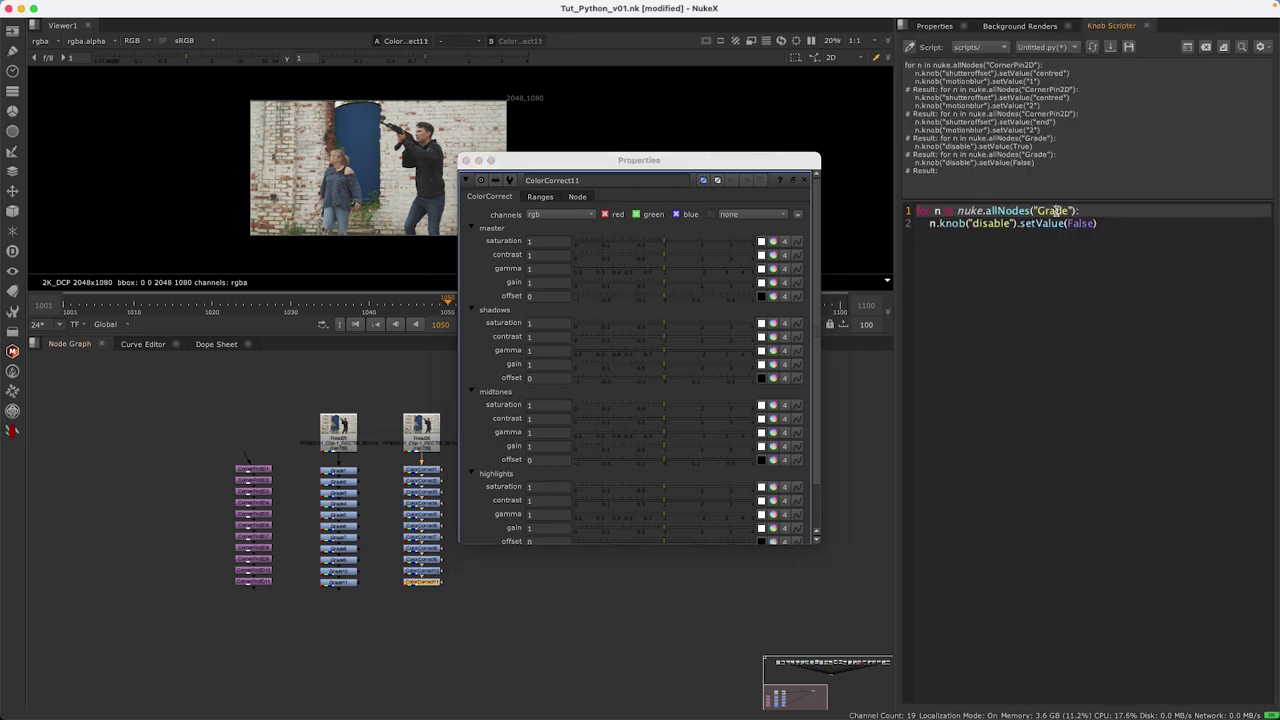
pyautogui.write('ColorCorrect')
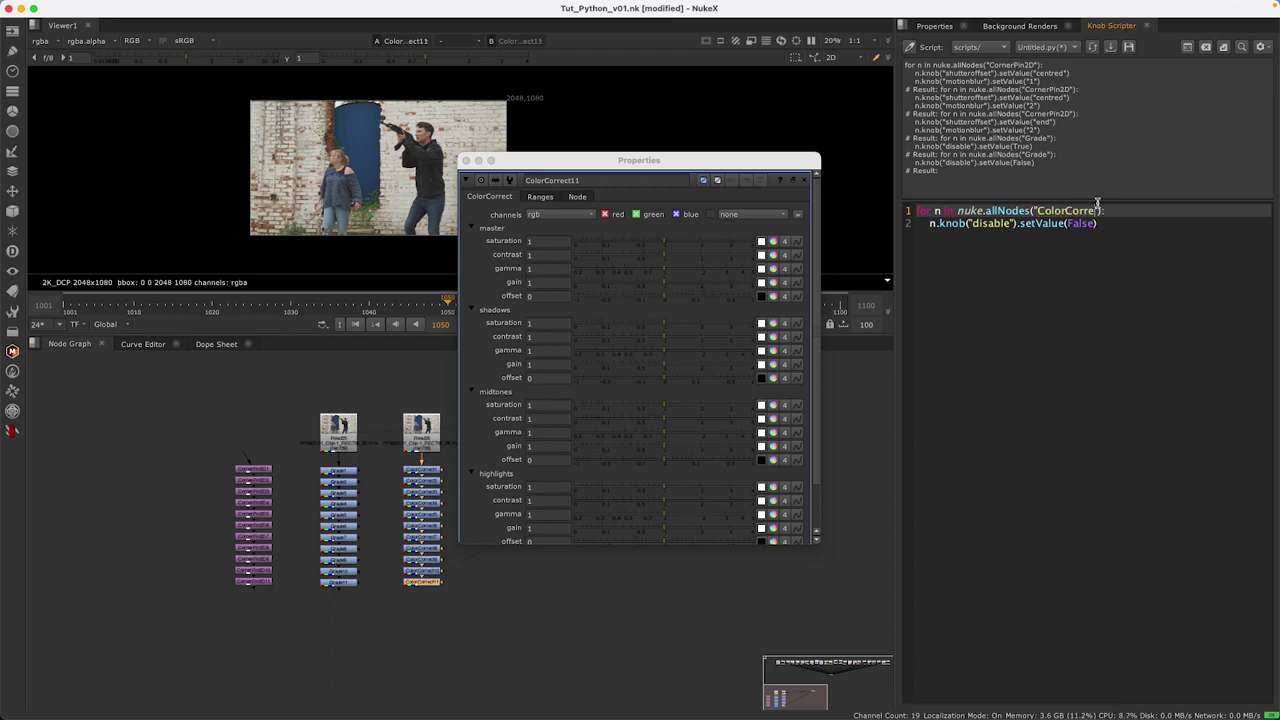
pyautogui.click(421, 584)
pyautogui.press('i')
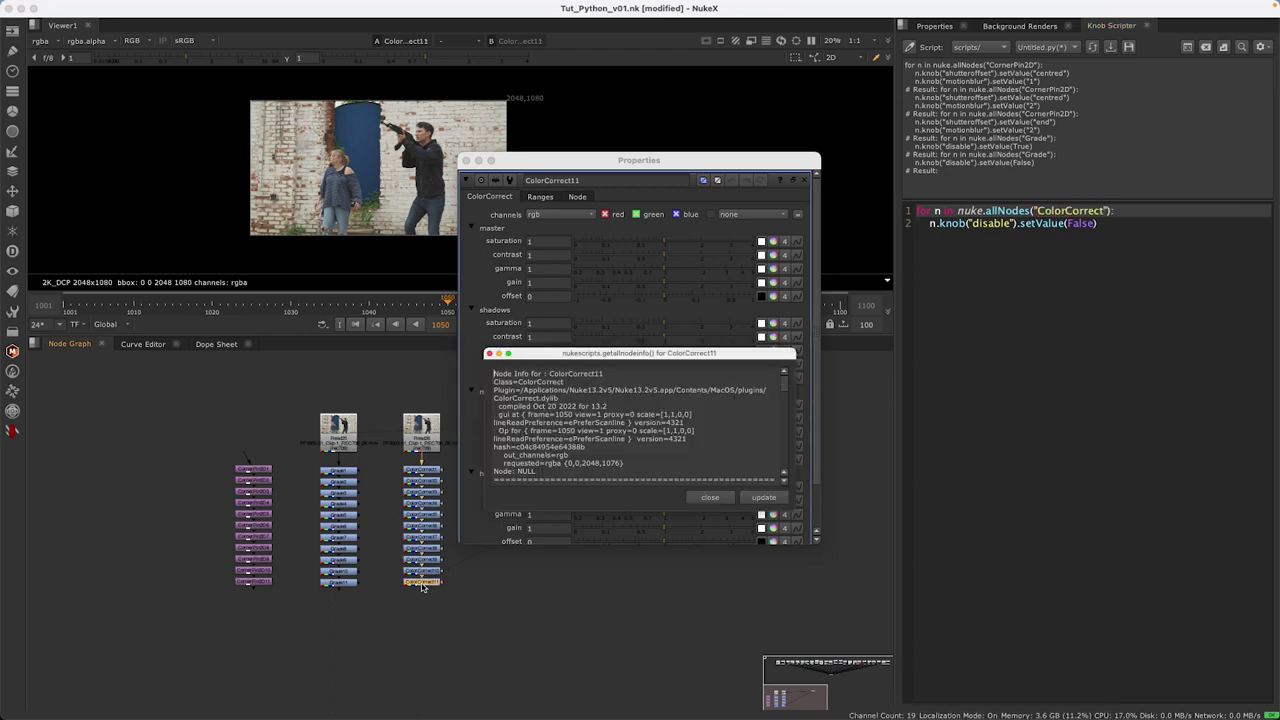
pyautogui.doubleClick(535, 382)
pyautogui.click(710, 497)
# - Look up the master saturation knob in the ColorCorrect properties and close the Grade11 panel
pyautogui.click(1091, 263)
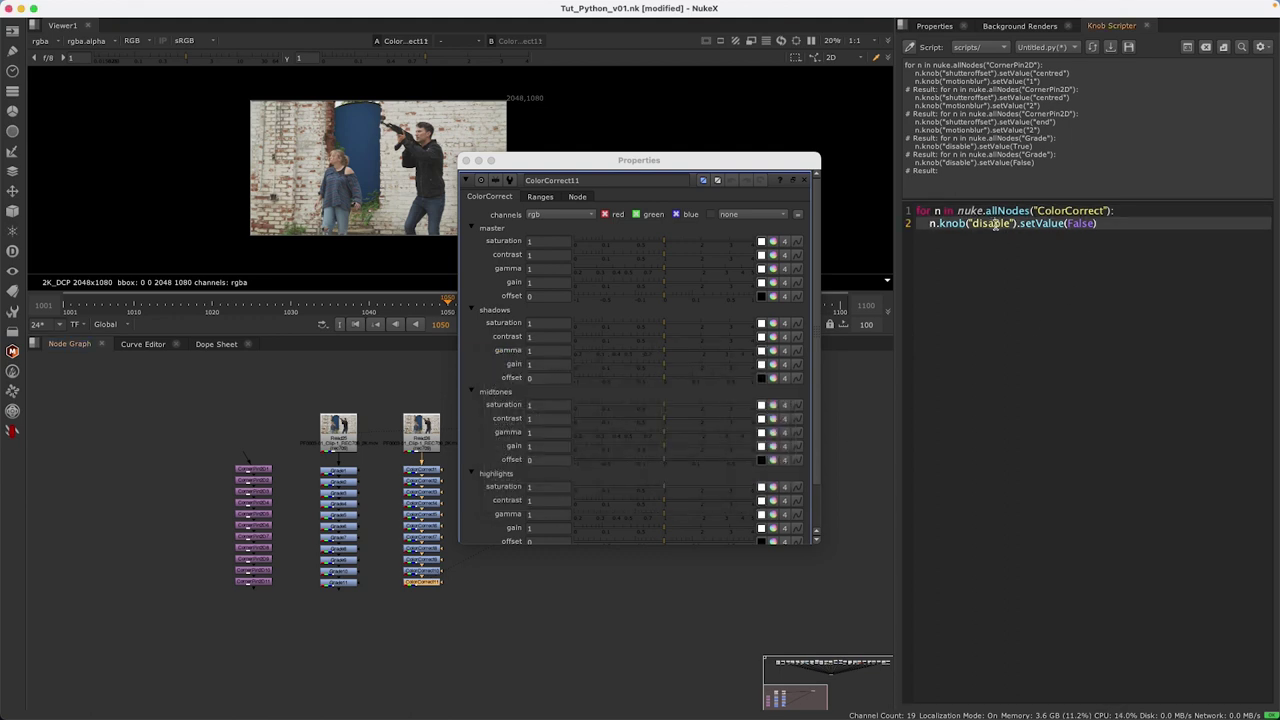
pyautogui.doubleClick(992, 223)
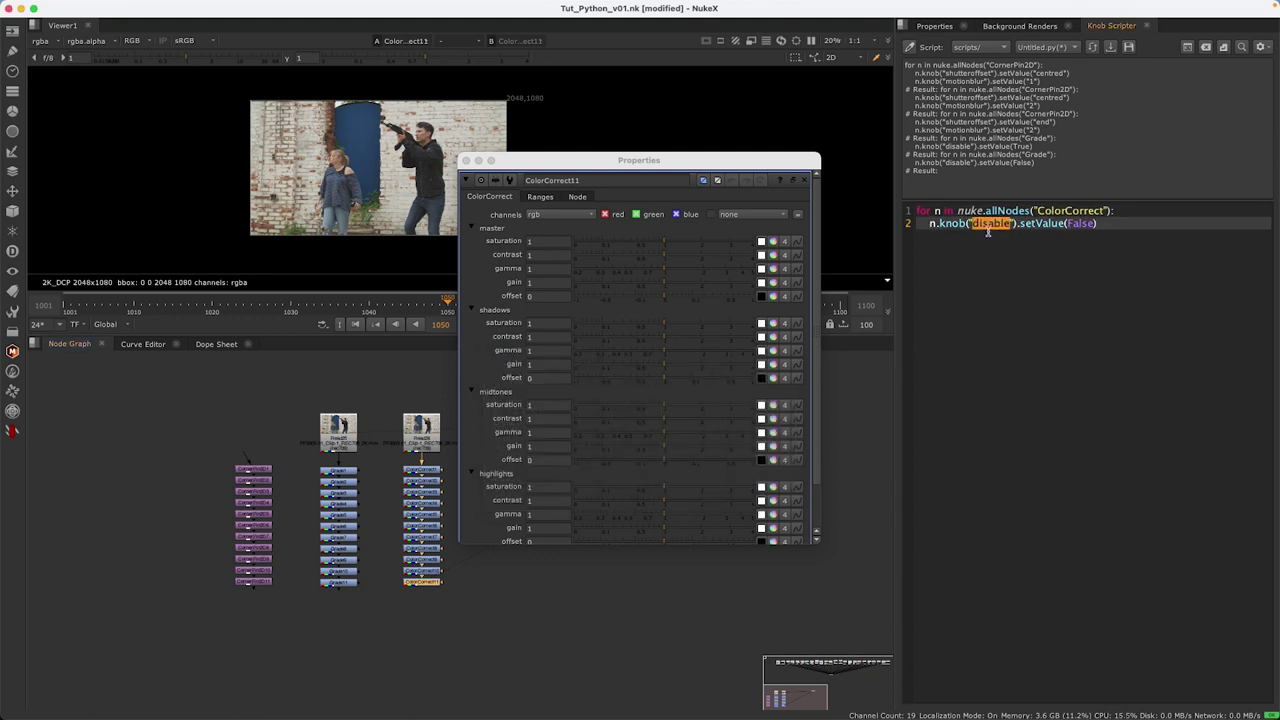
pyautogui.click(548, 243)
pyautogui.click(556, 239)
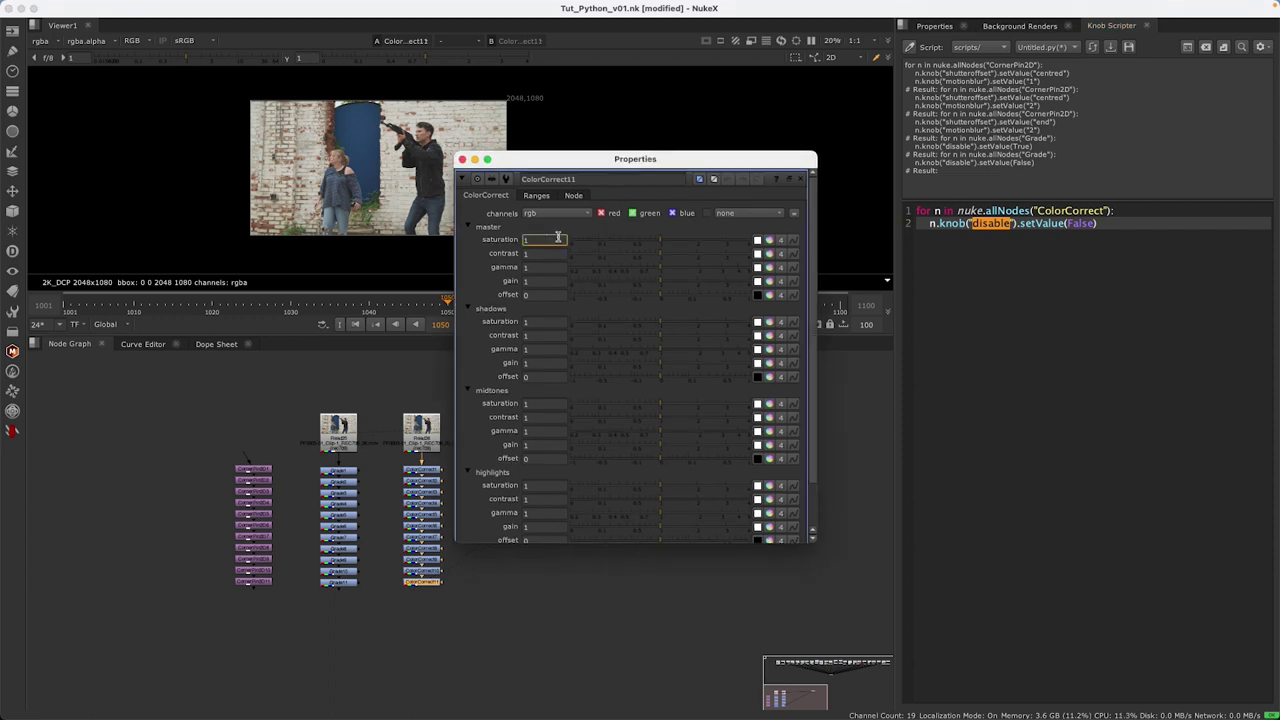
pyautogui.click(996, 224)
pyautogui.doubleClick(996, 223)
pyautogui.click(548, 281)
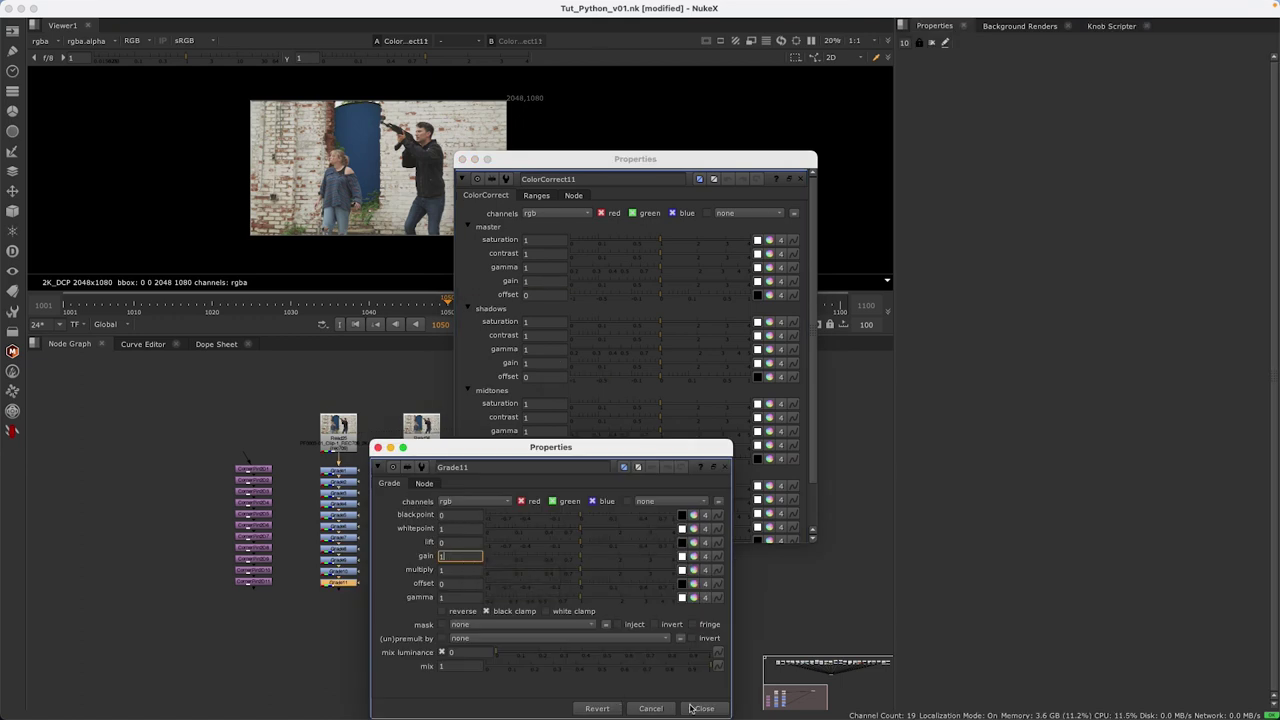
pyautogui.click(379, 447)
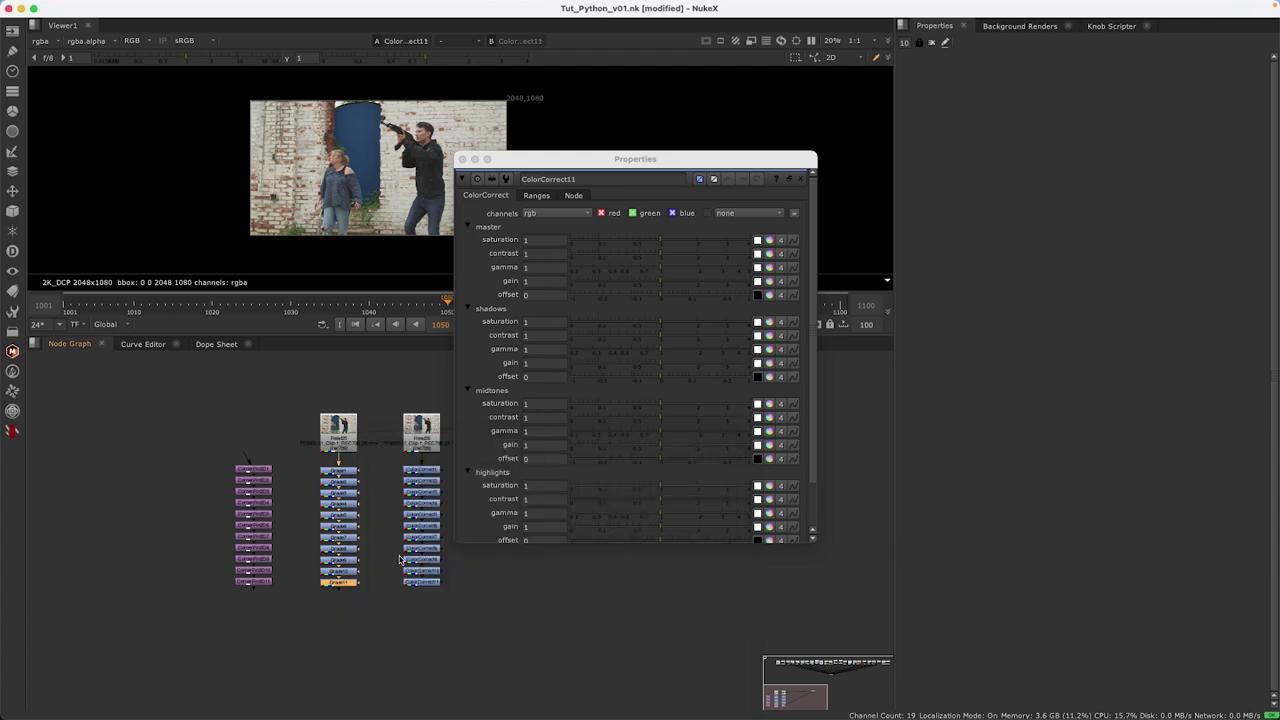
pyautogui.click(1115, 27)
# - Replace disable with saturation and False with 0, then run the loop on all ColorCorrect nodes
pyautogui.click(1006, 224)
pyautogui.moveTo(1009, 223); pyautogui.dragTo(974, 223)
pyautogui.write('saturation')
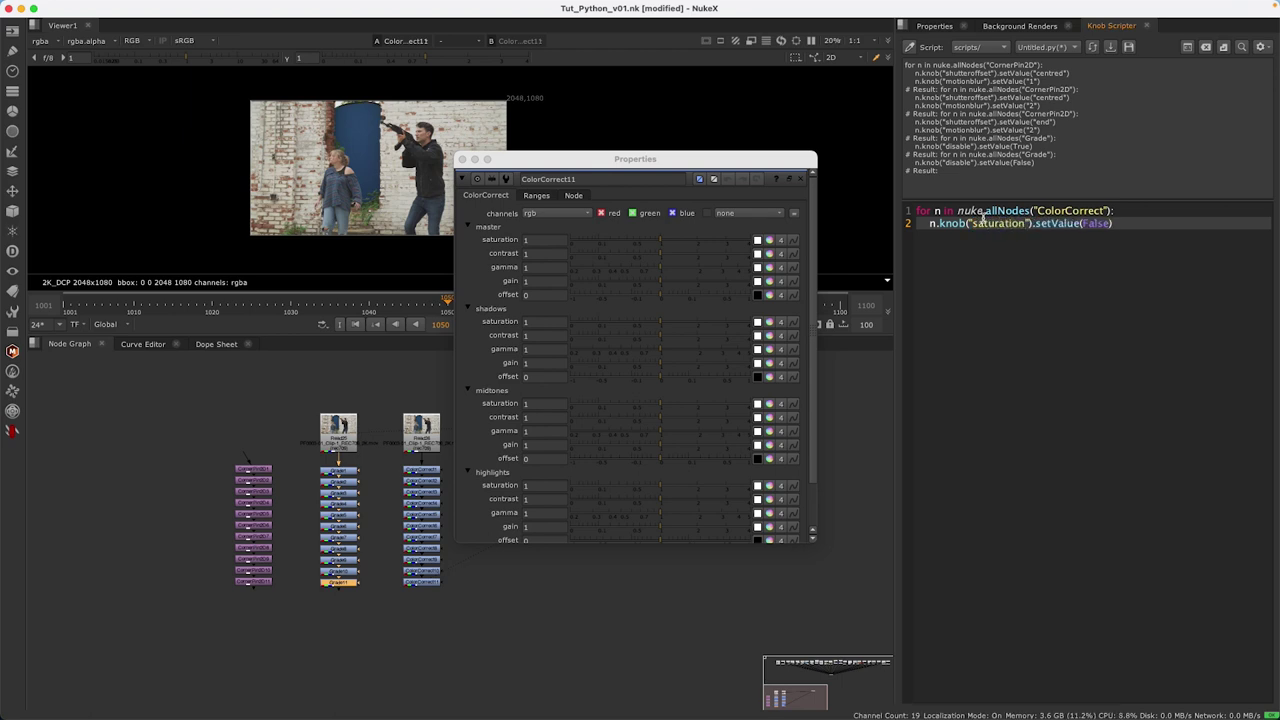
pyautogui.moveTo(1082, 223); pyautogui.dragTo(1108, 223)
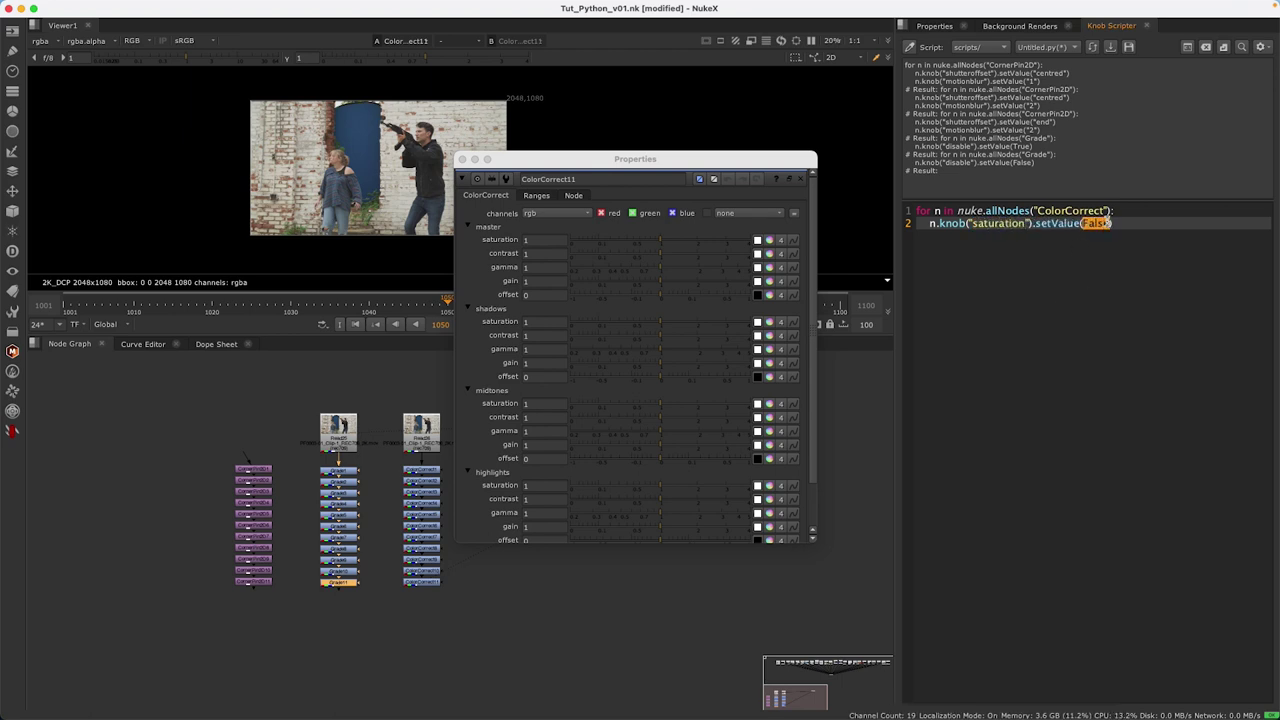
pyautogui.write('0')
pyautogui.hotkey('ctrl', 'a')
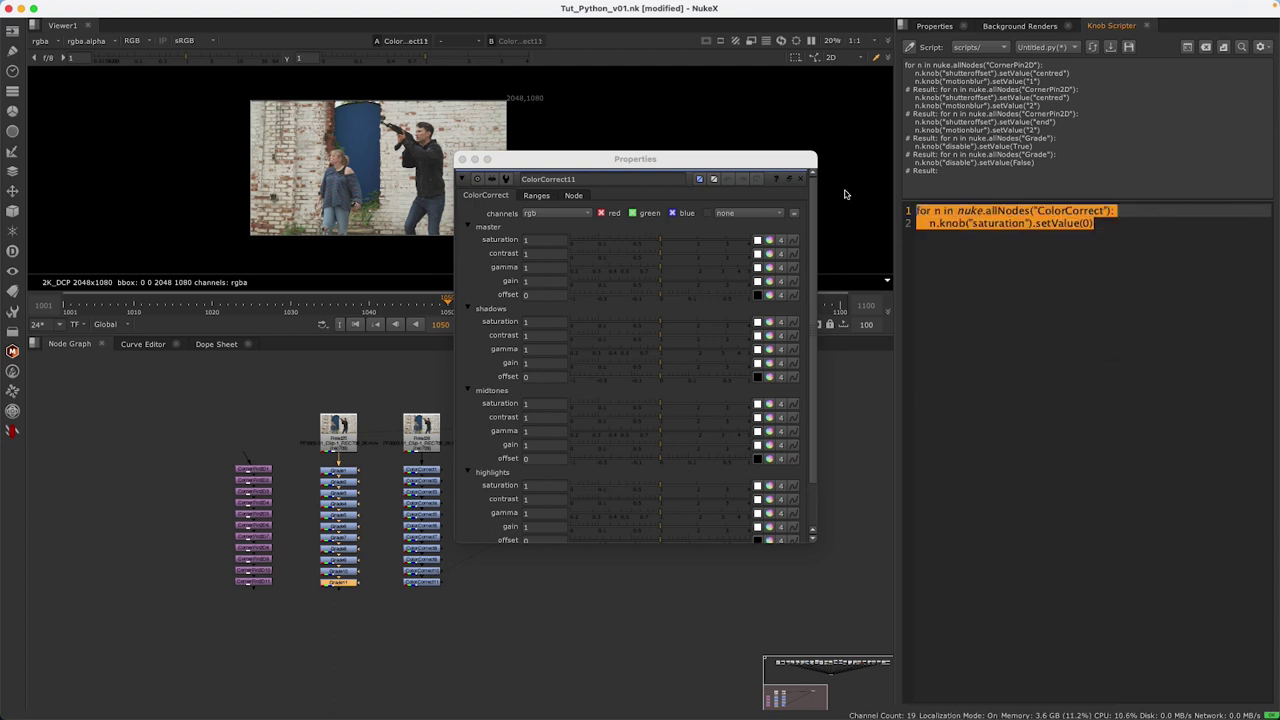
pyautogui.click(424, 582)
pyautogui.click(1104, 241)
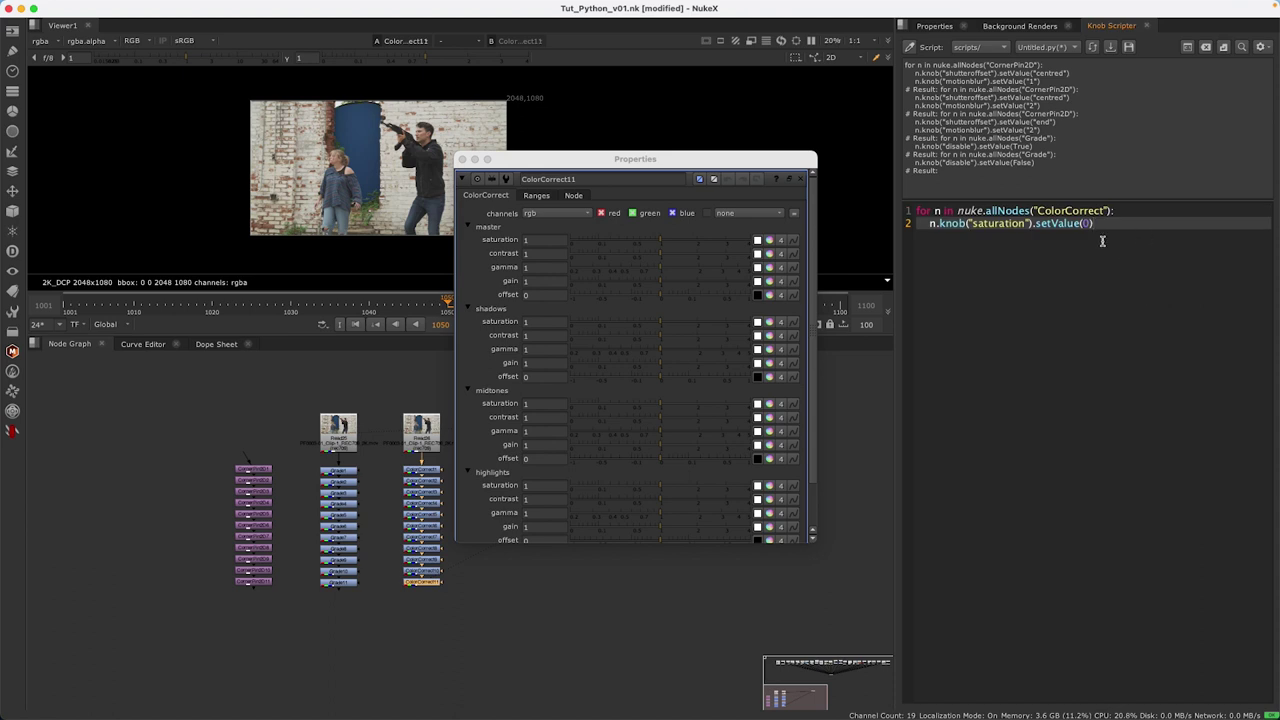
pyautogui.hotkey('ctrl', 'a')
pyautogui.hotkey('ctrl', 'Return')
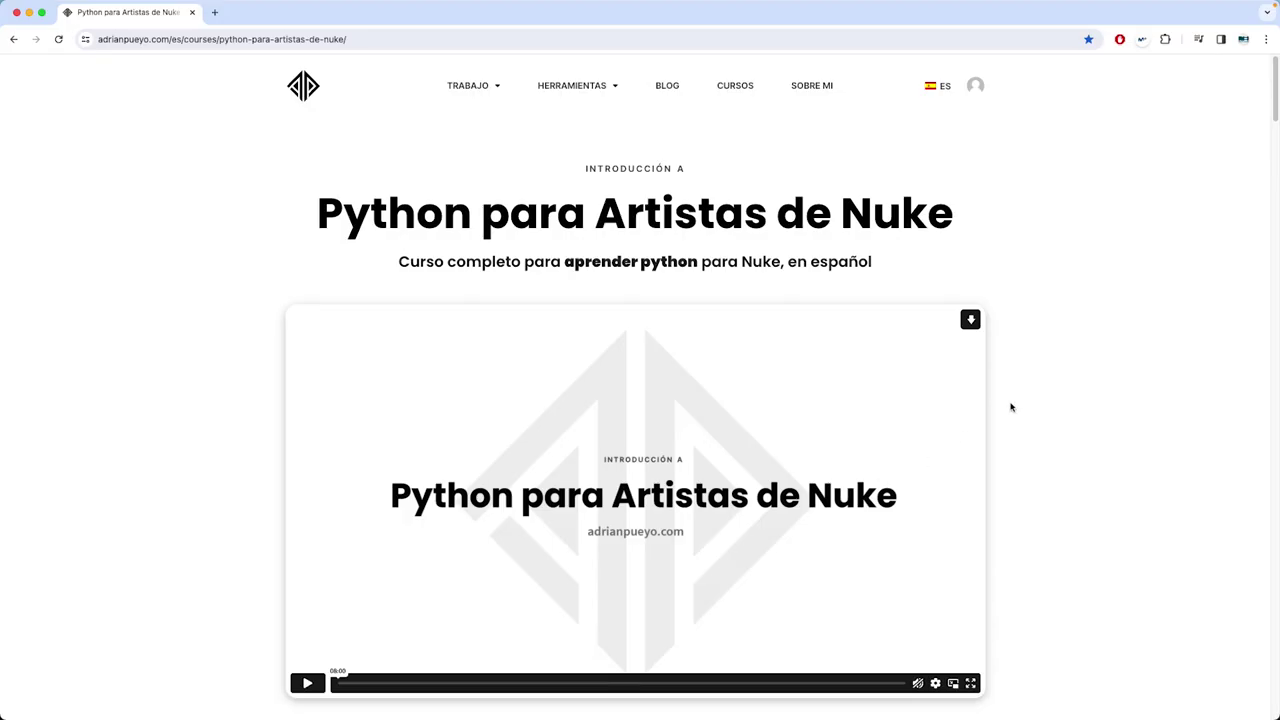
# - Skip through the Python para Artistas de Nuke promo video, pause it and scroll down the page
pyautogui.scroll(-1, 586, 623)
pyautogui.click(632, 654)
pyautogui.click(762, 657)
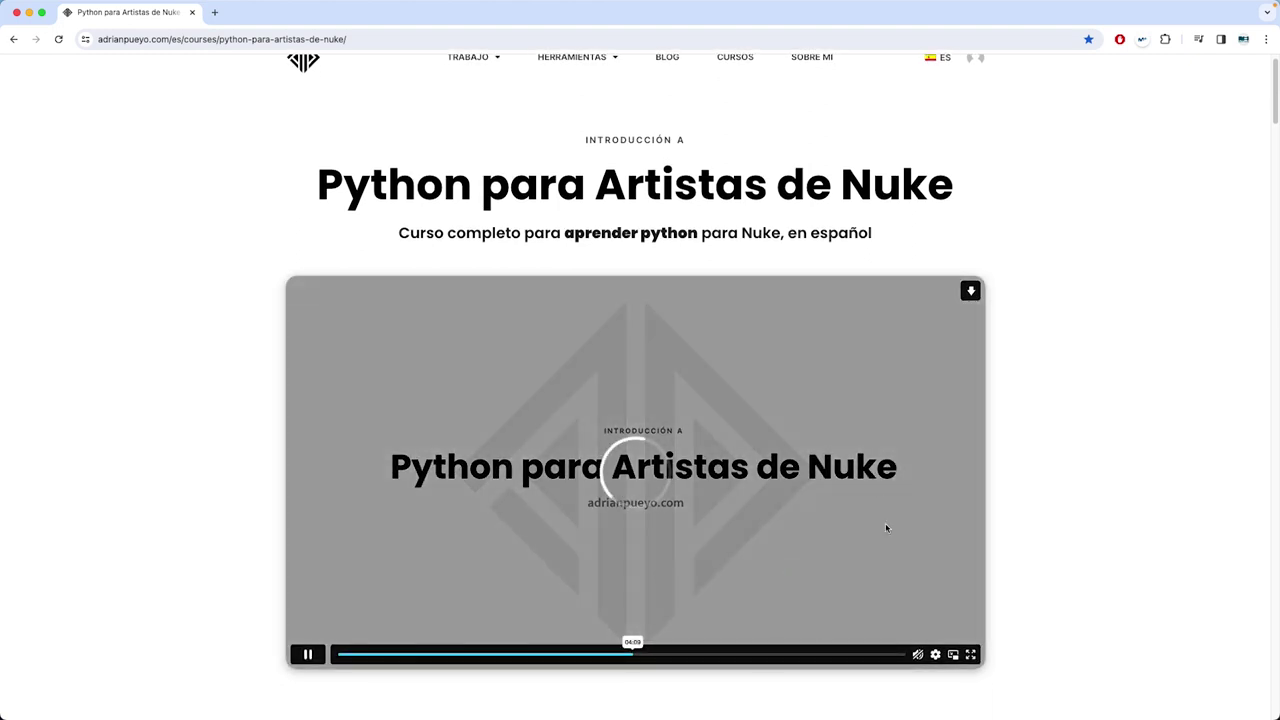
pyautogui.click(819, 655)
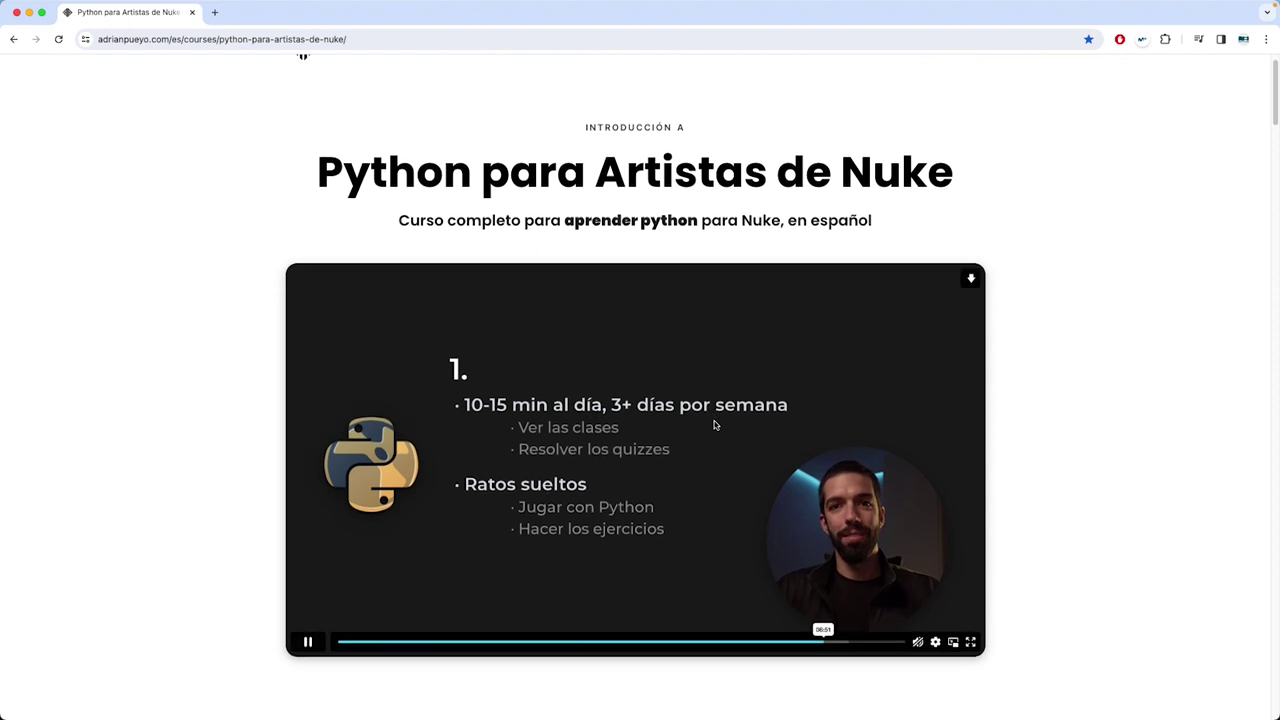
pyautogui.scroll(-4, 709, 423)
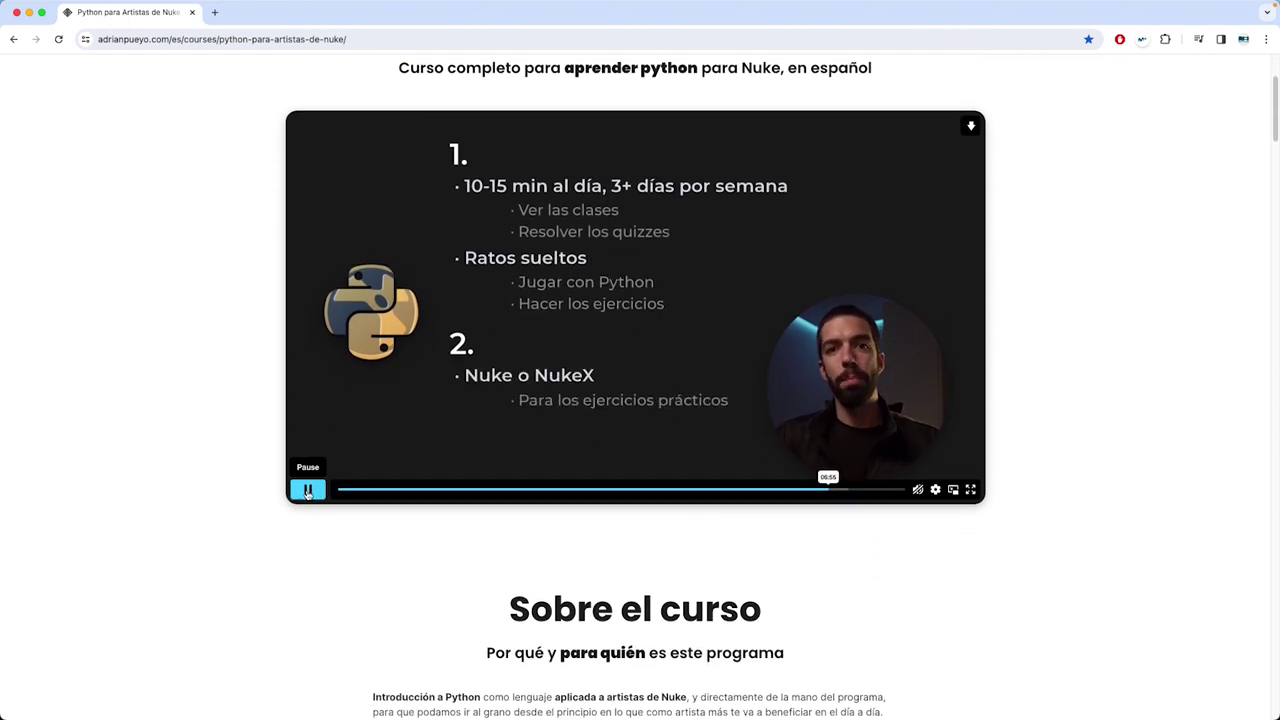
pyautogui.click(308, 490)
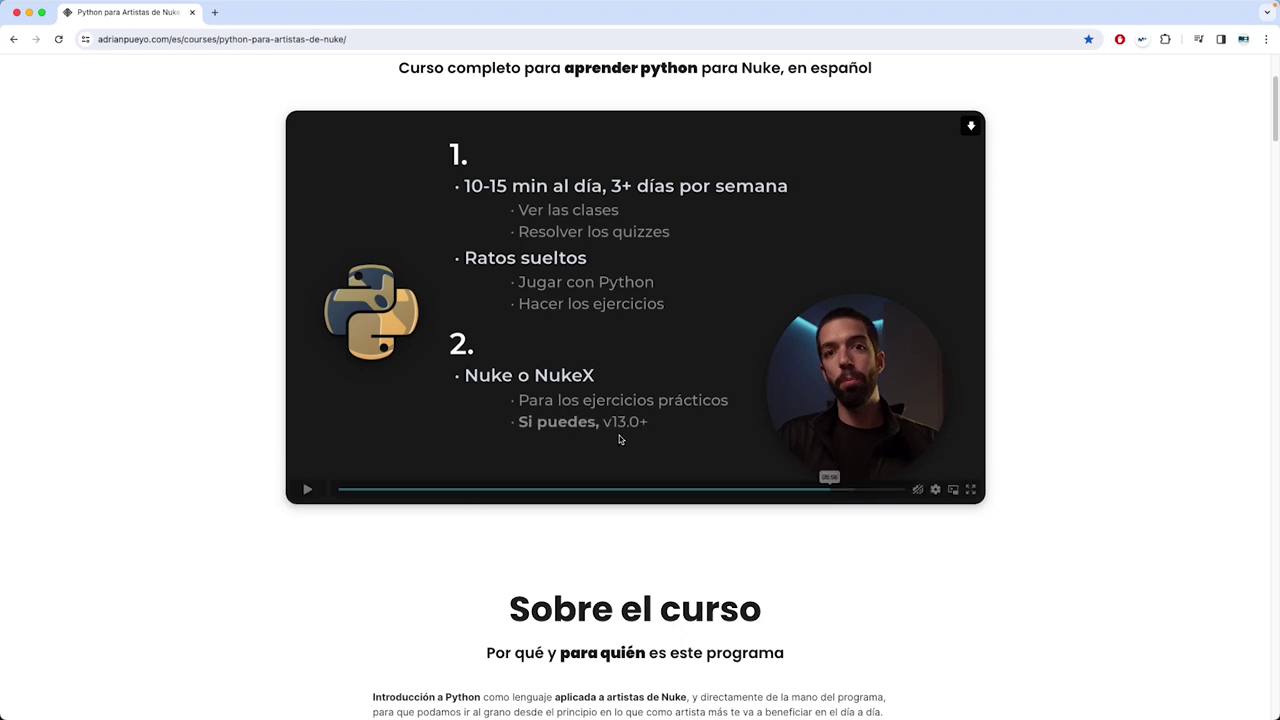
pyautogui.scroll(-5, 500, 486)
pyautogui.scroll(-7, 743, 385)
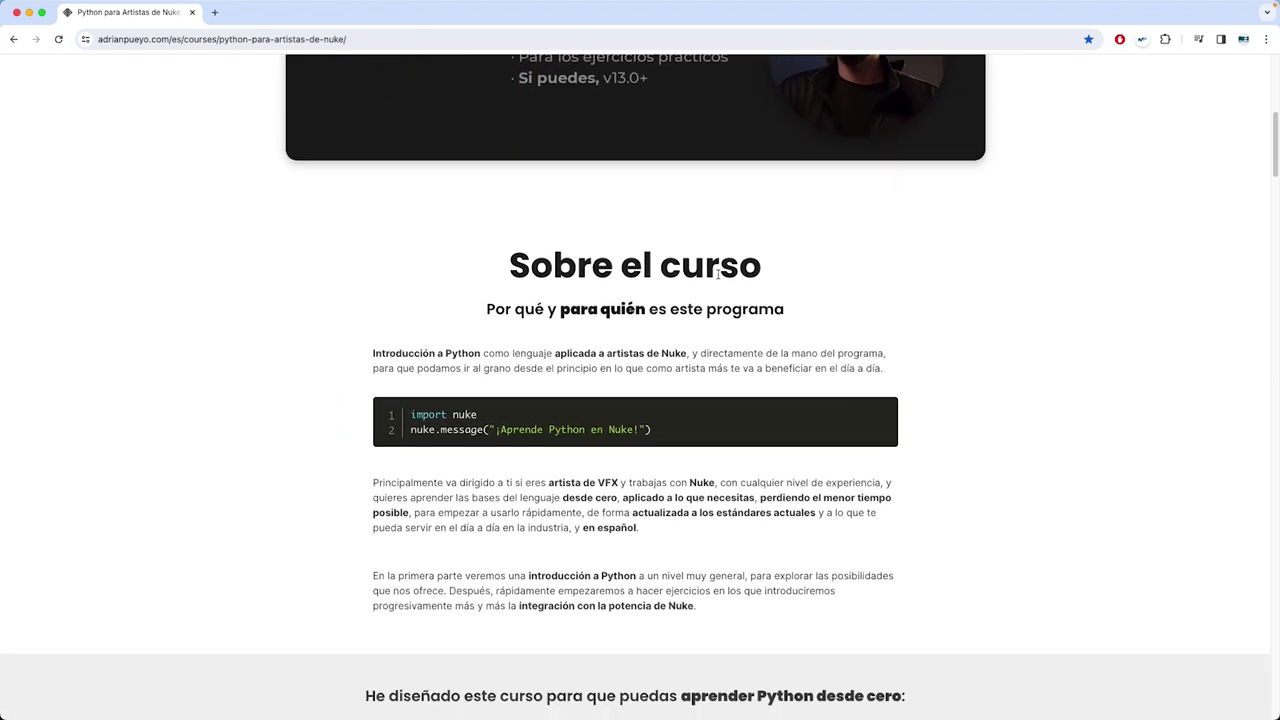
pyautogui.scroll(-3, 590, 400)
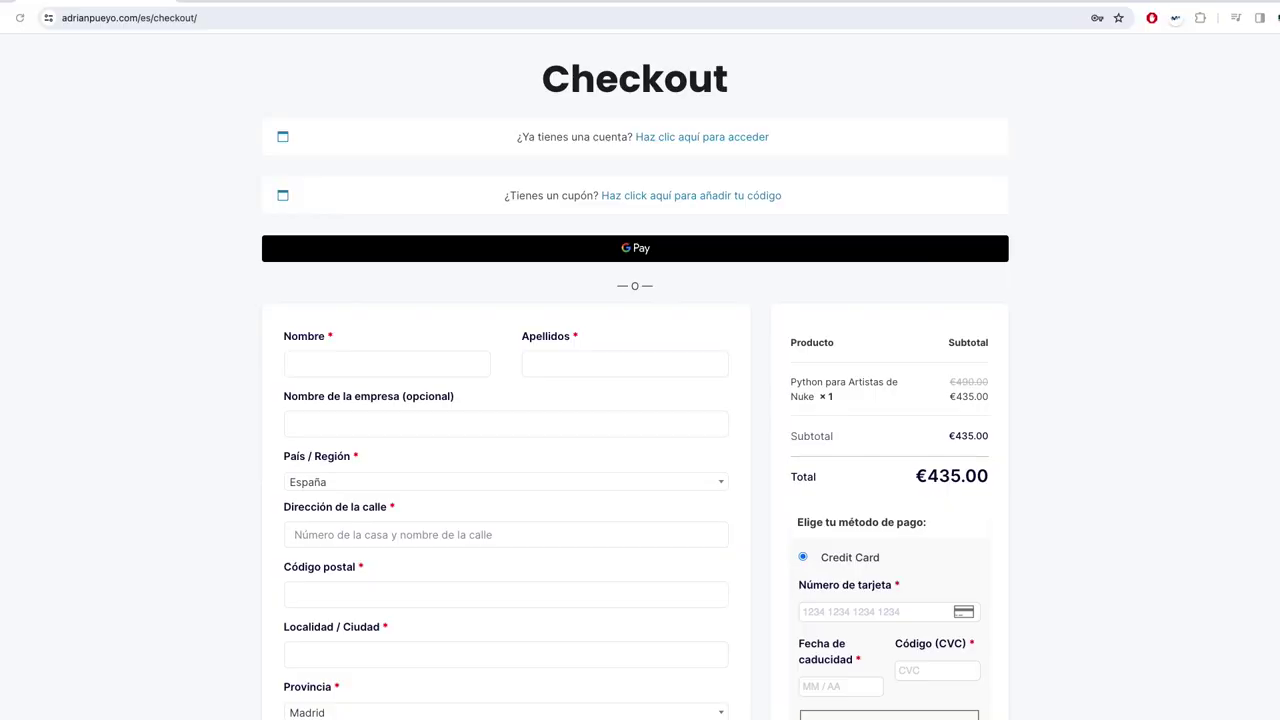
# - Enter and apply the discount coupon code, taking €43.50 off for a €391.50 total
pyautogui.click(765, 196)
pyautogui.write('nachohoyos')
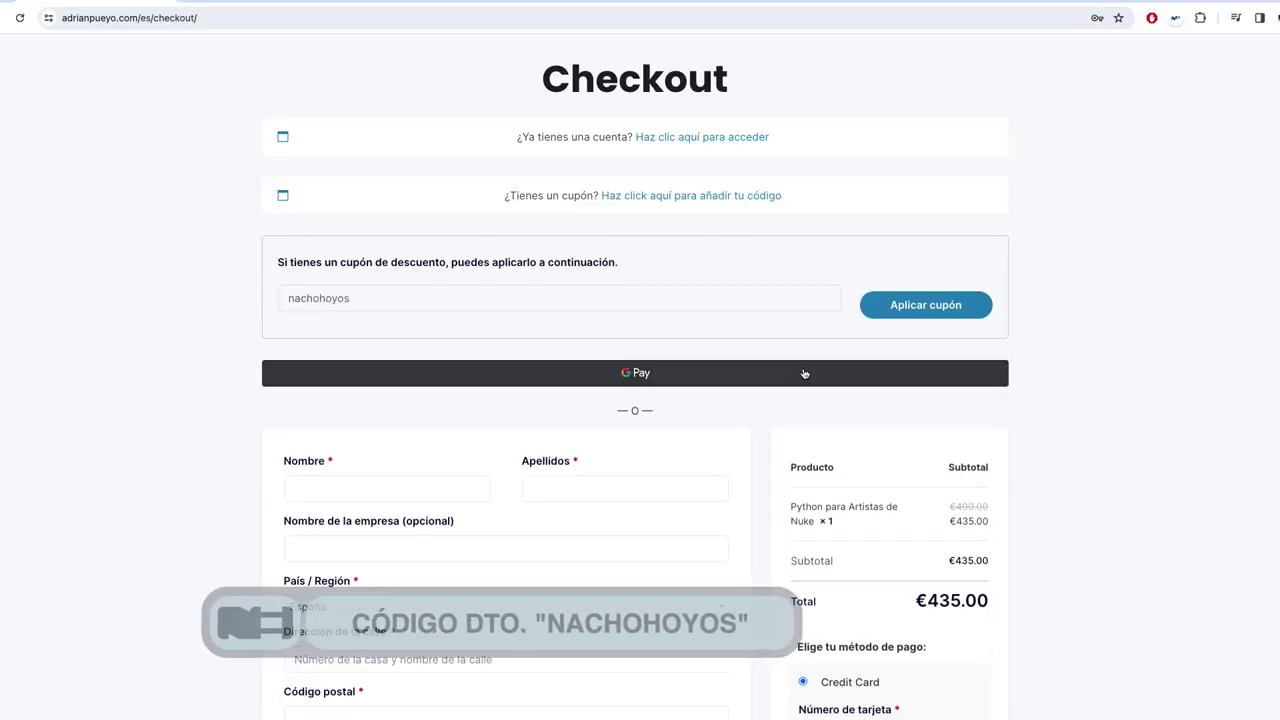
pyautogui.press('Return')
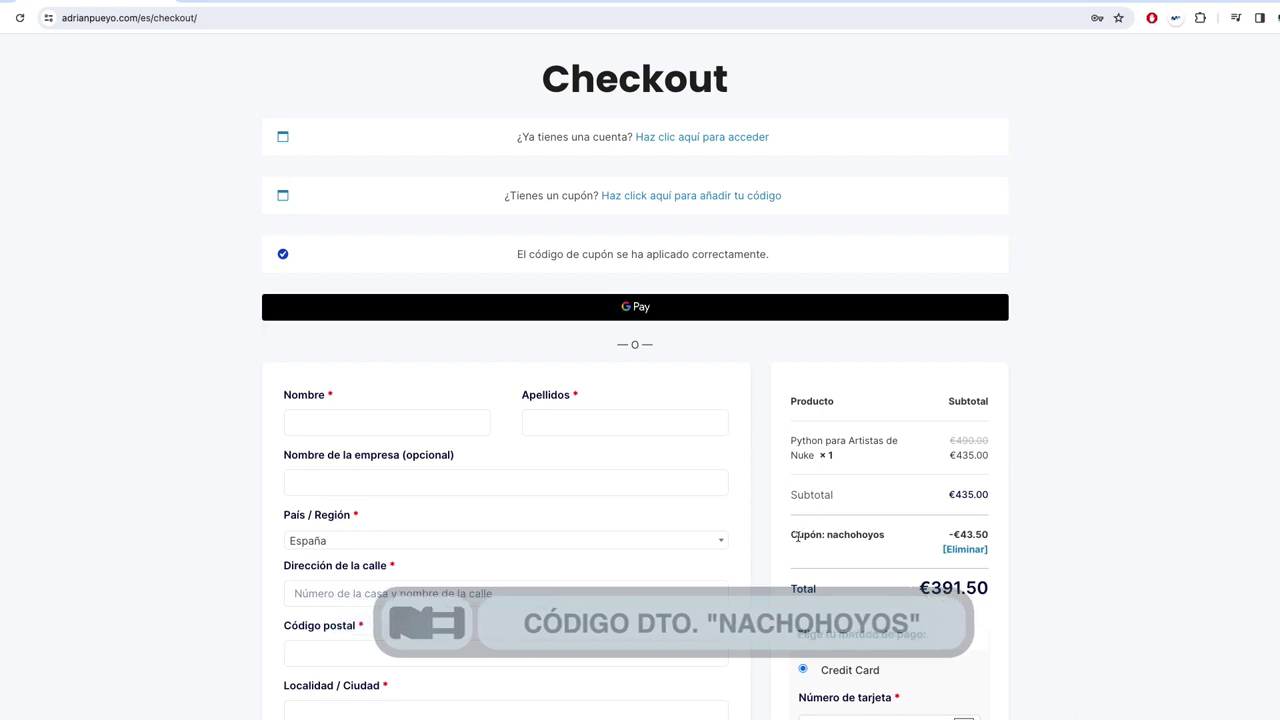
pyautogui.moveTo(791, 535); pyautogui.dragTo(885, 535)
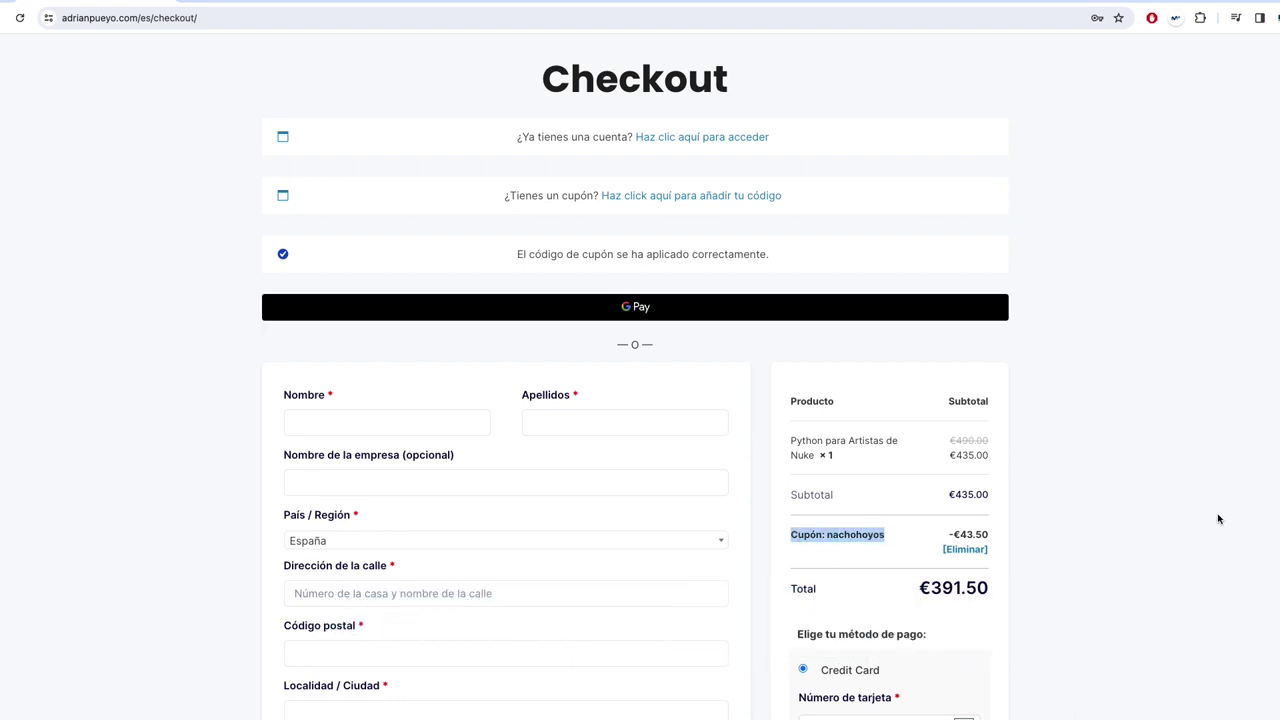